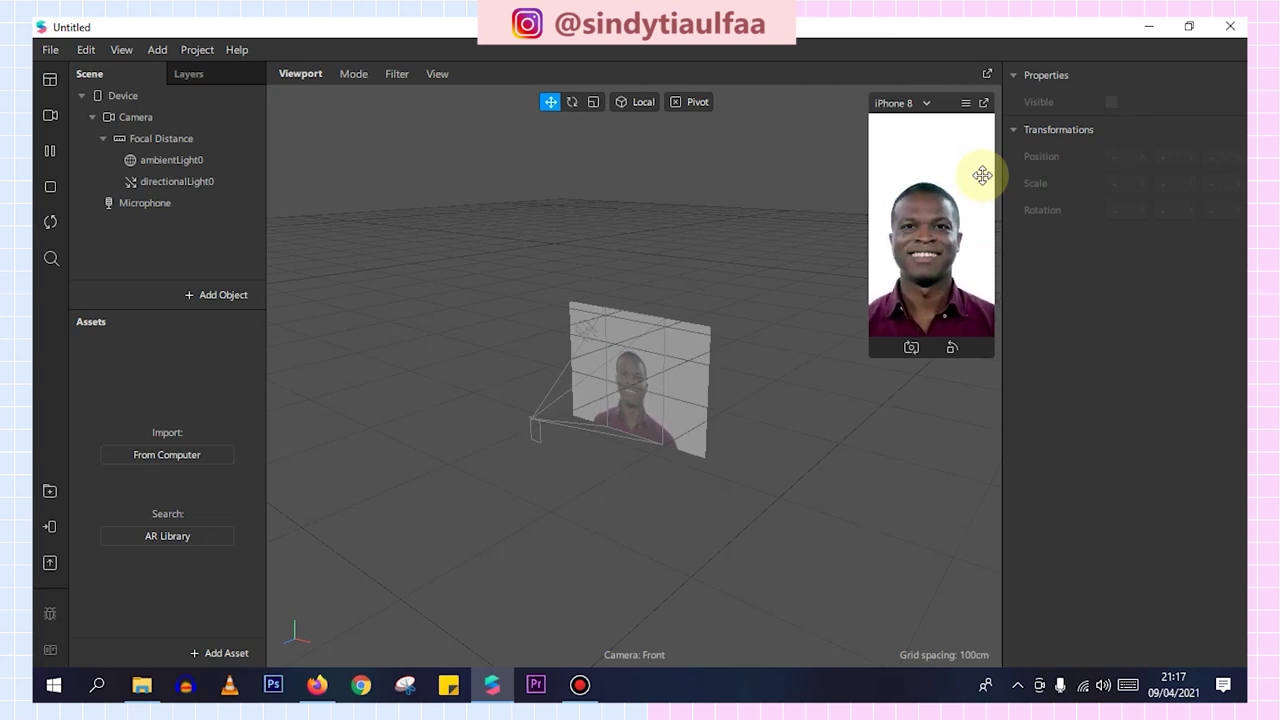
# Open the View menu in the new untitled project
pyautogui.click(121, 50)
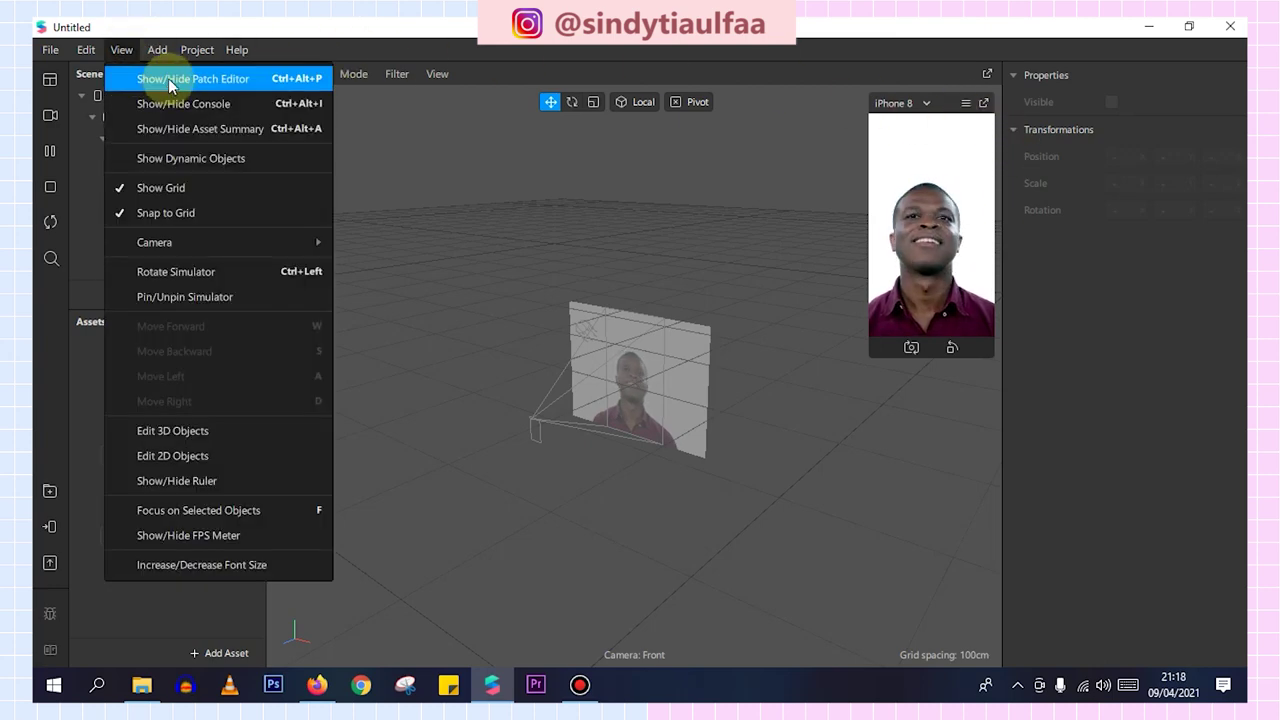
# Show the Patch Editor and get the FastColorLUT patch from an AR Library search for 'fast'
pyautogui.click(168, 78)
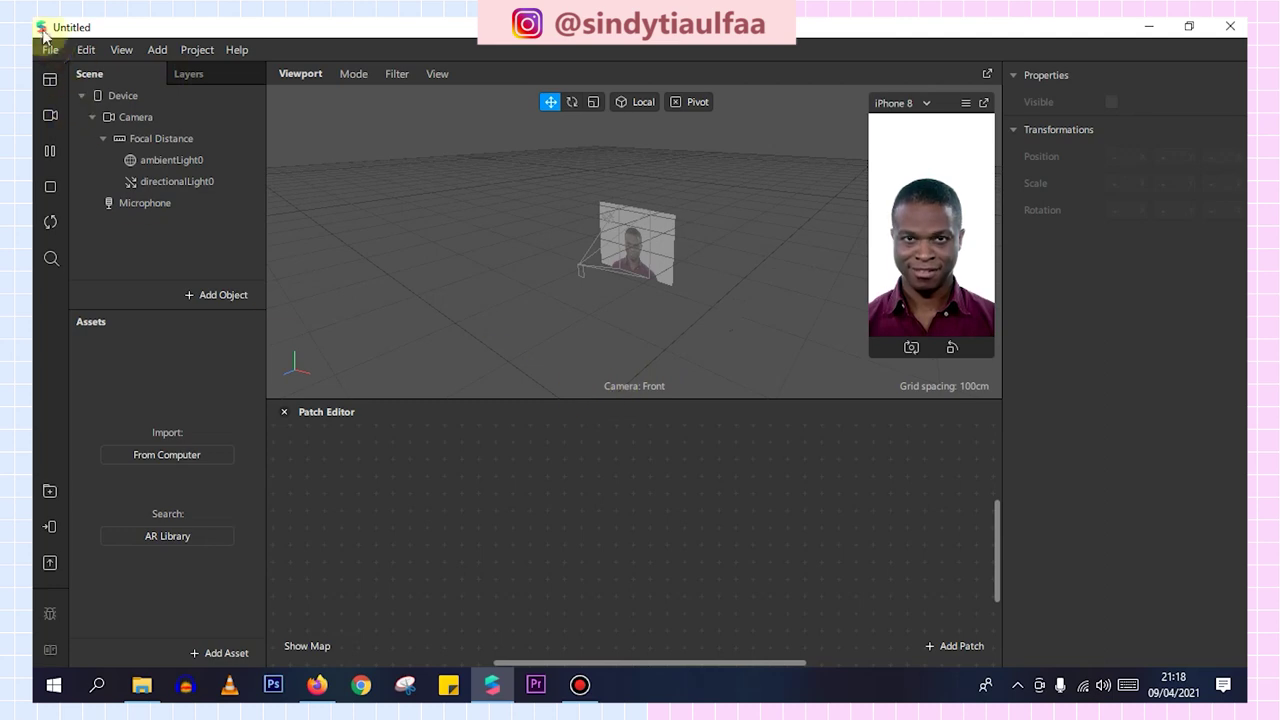
pyautogui.click(167, 536)
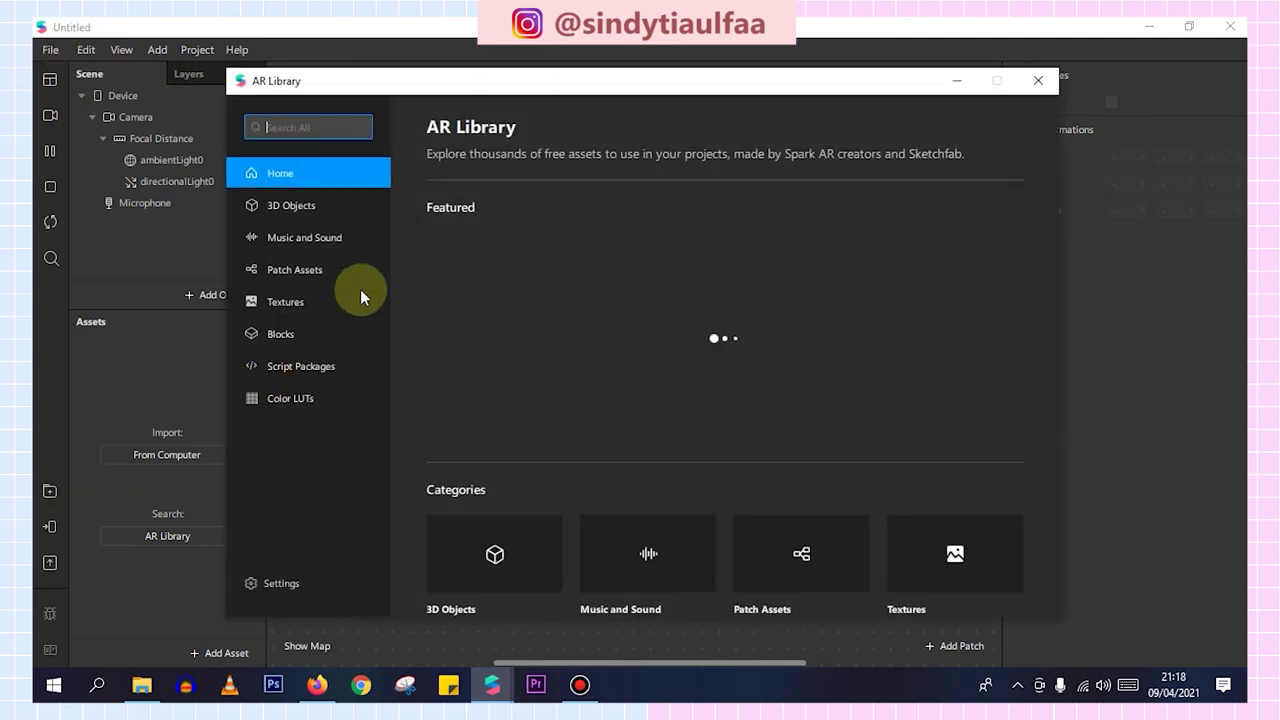
pyautogui.click(312, 127)
pyautogui.write('fast')
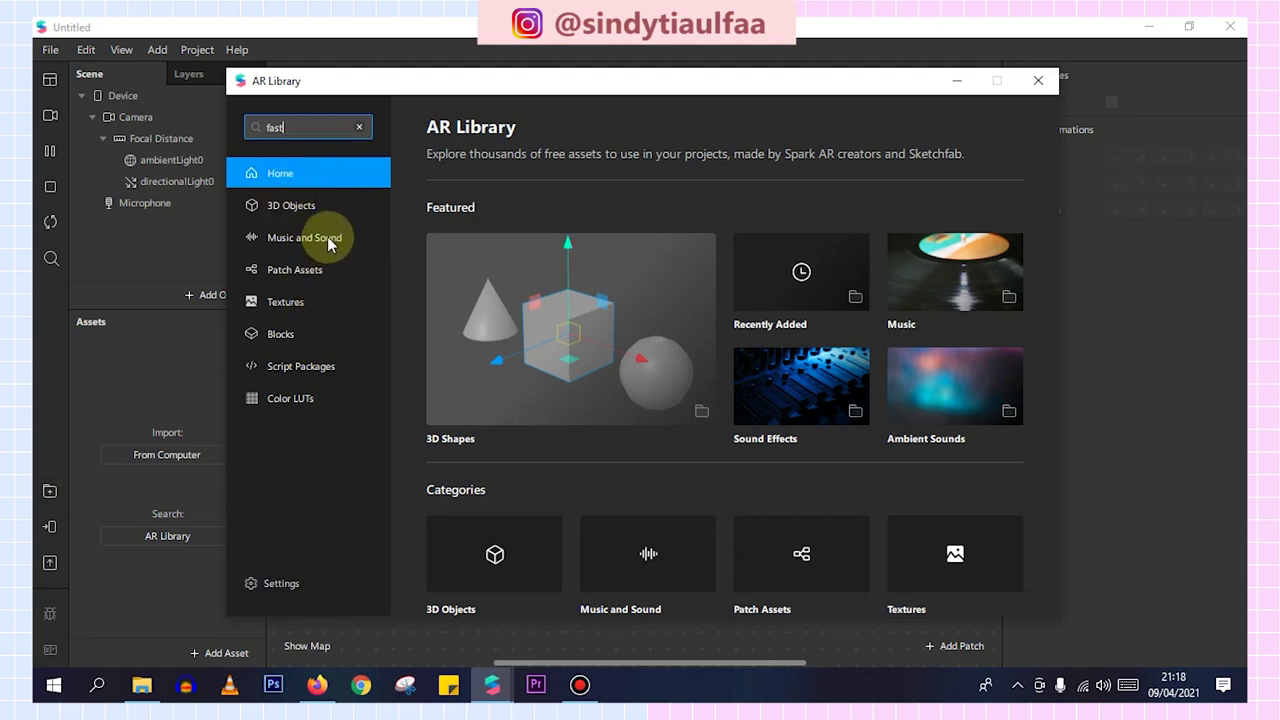
pyautogui.press('Return')
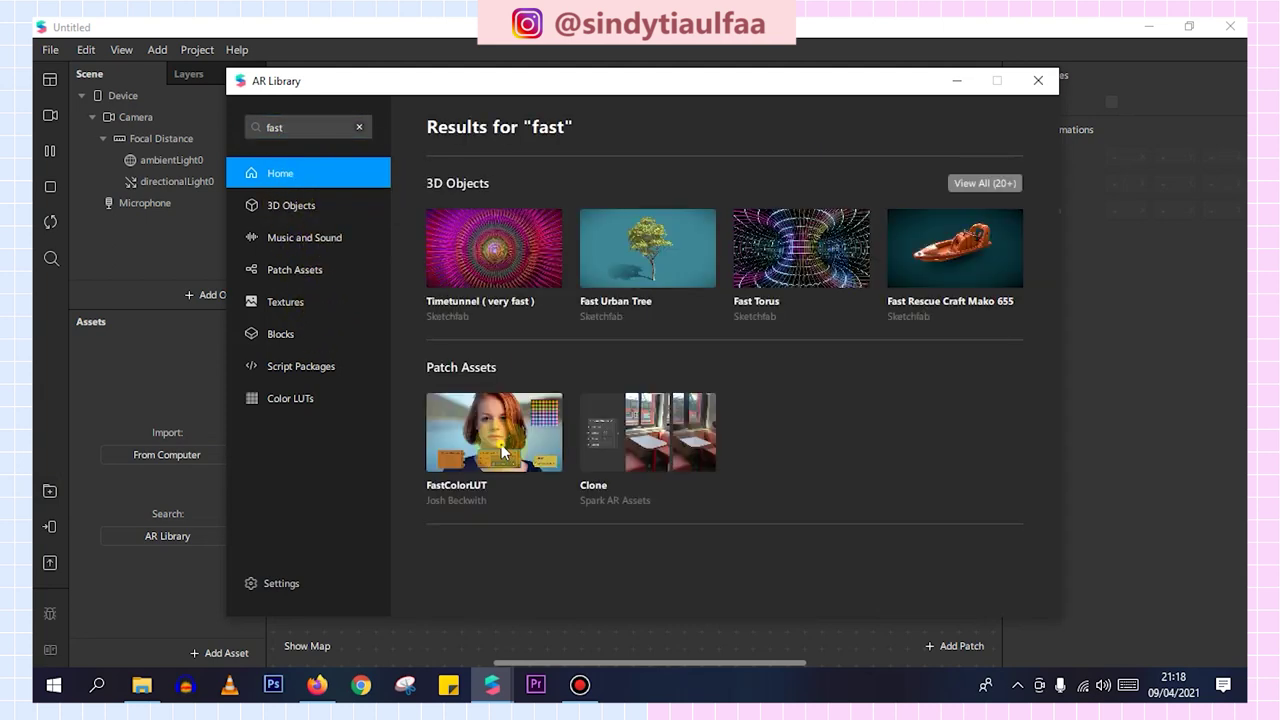
pyautogui.click(501, 444)
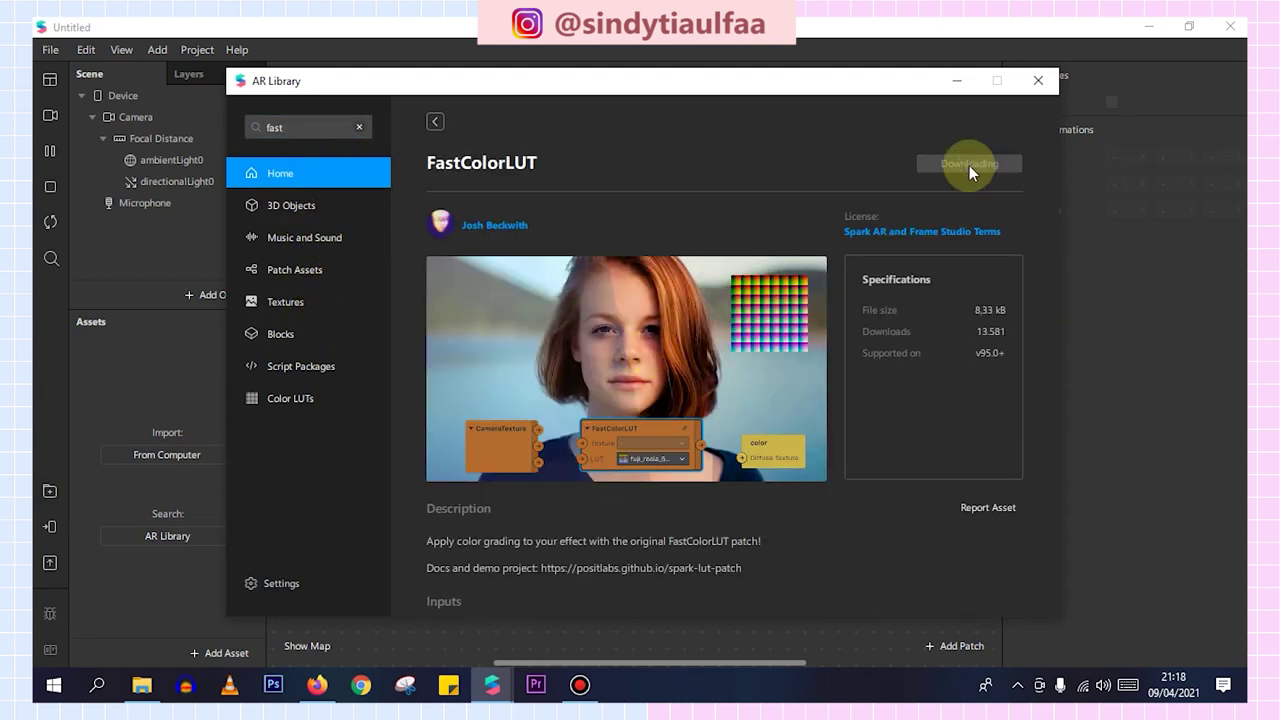
pyautogui.click(1036, 80)
pyautogui.rightClick(157, 239)
pyautogui.moveTo(250, 250)
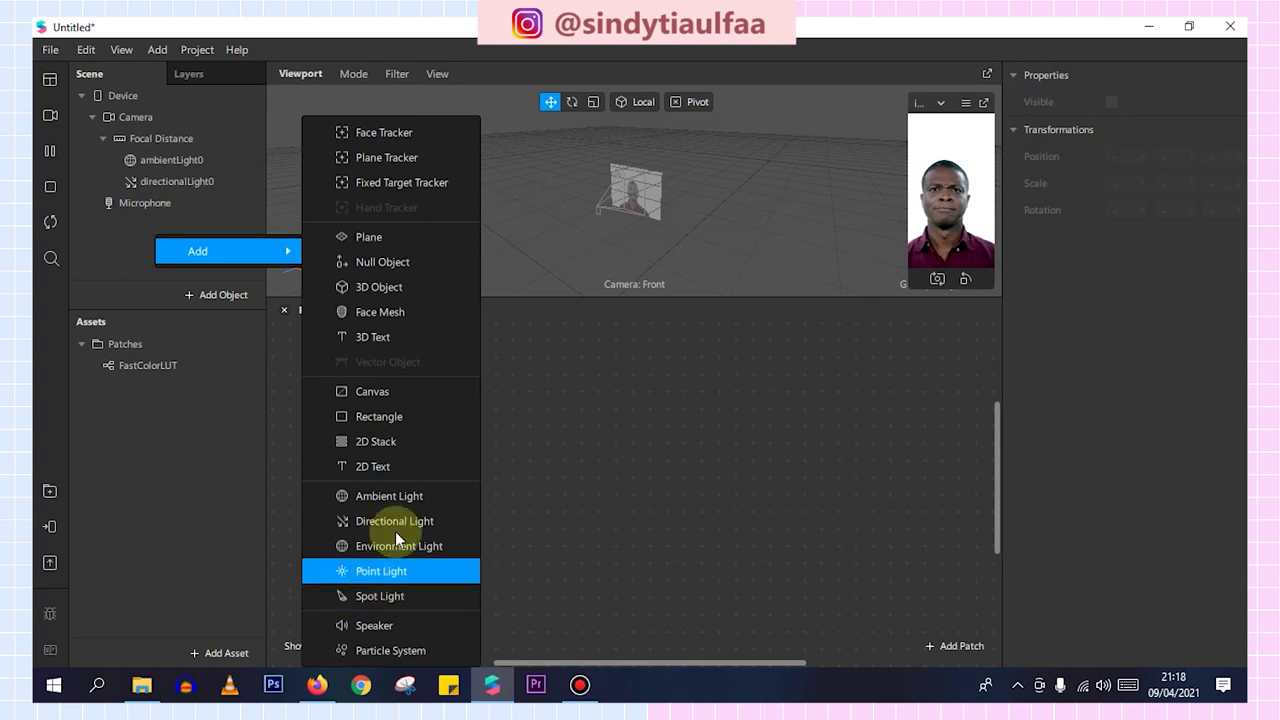
# Add a canvas to the scene with a rectangle inside canvas0
pyautogui.click(409, 397)
pyautogui.rightClick(206, 218)
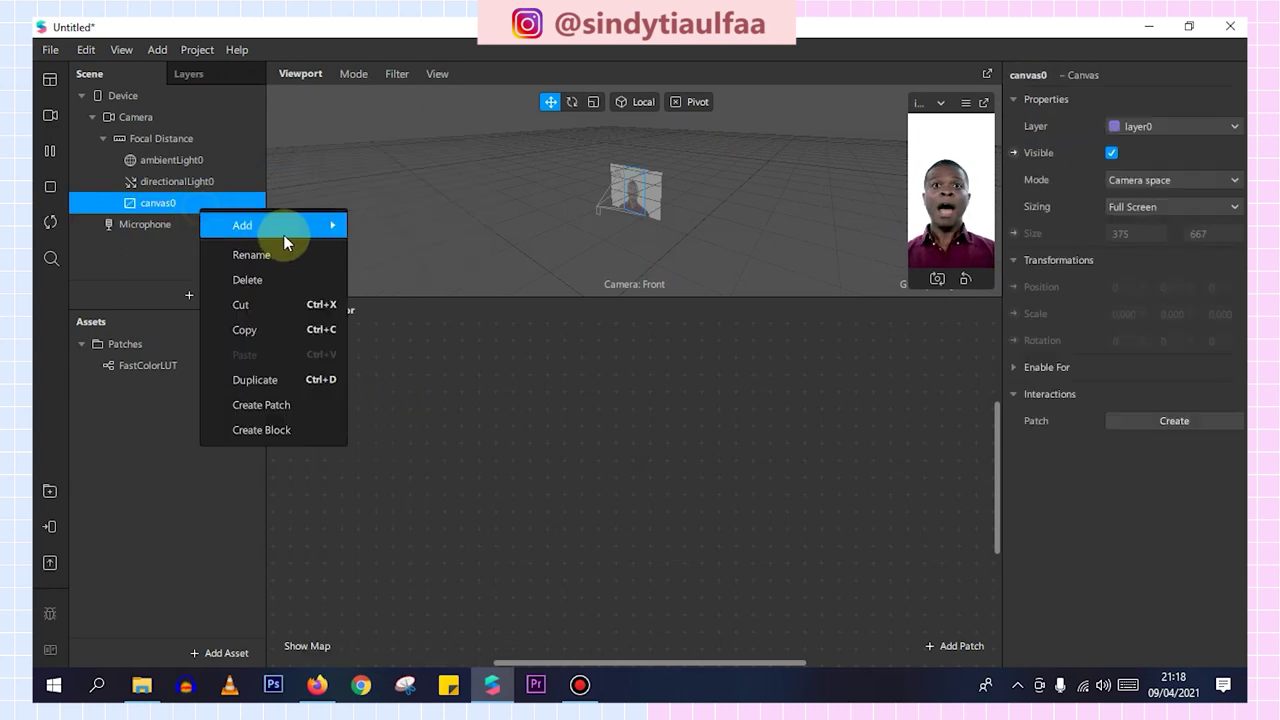
pyautogui.moveTo(283, 234)
pyautogui.click(426, 418)
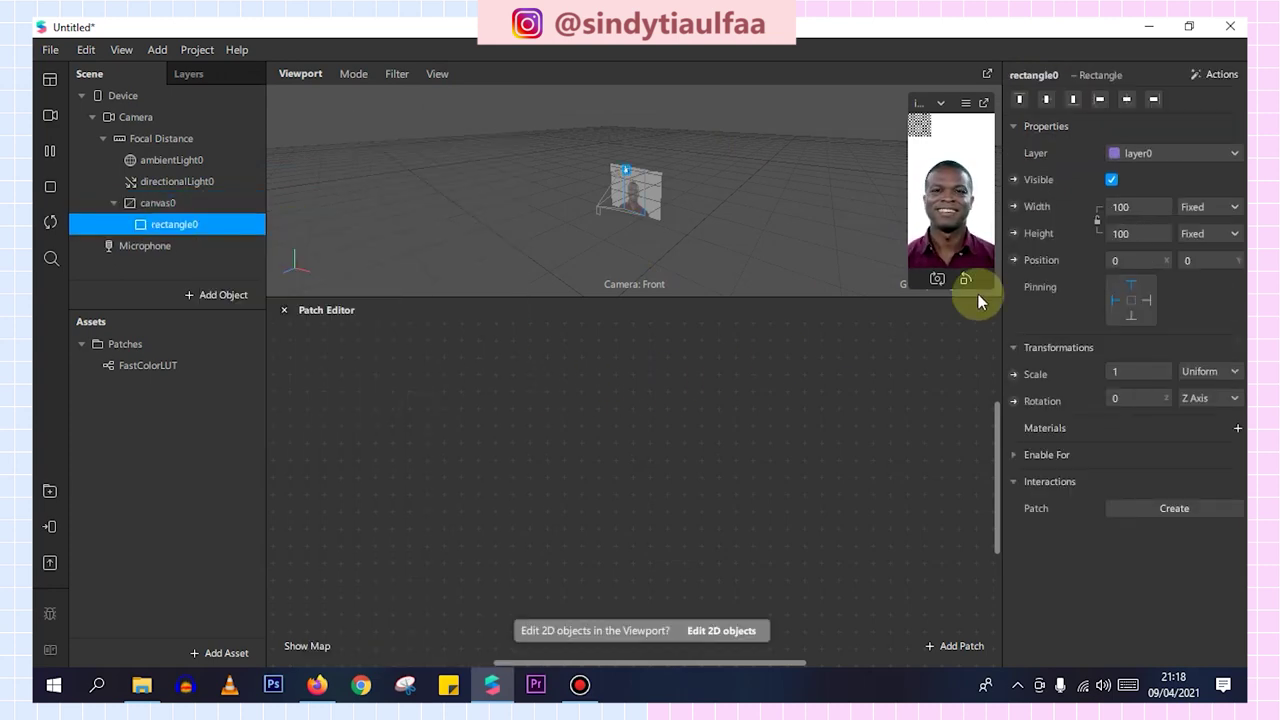
# Make rectangle0 fill the full width and height and give it a new material, material0
pyautogui.click(1137, 207)
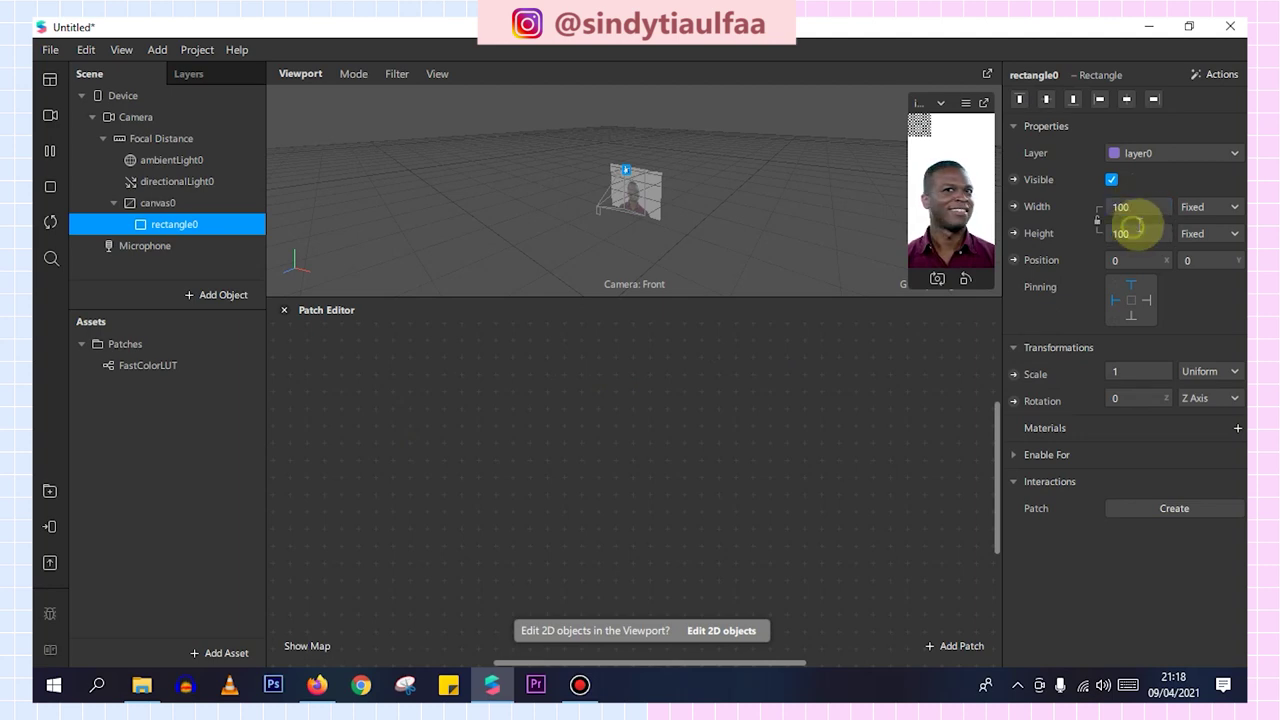
pyautogui.click(1137, 234)
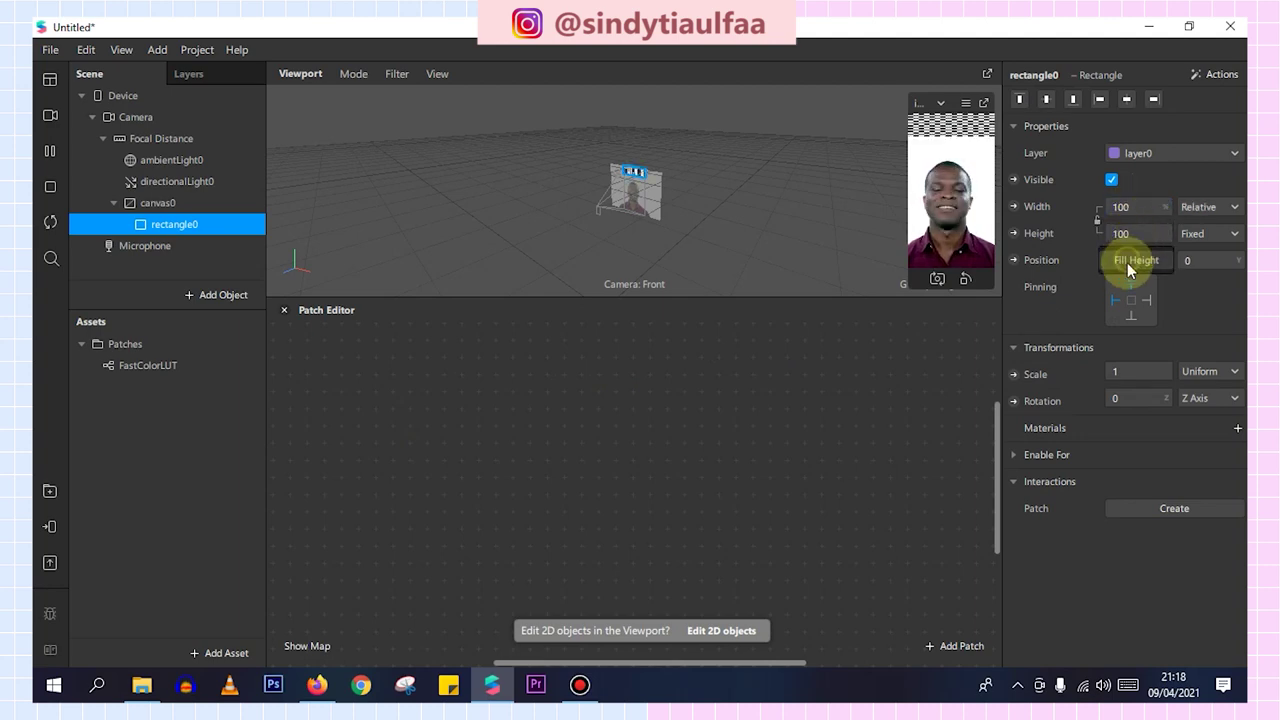
pyautogui.click(1130, 260)
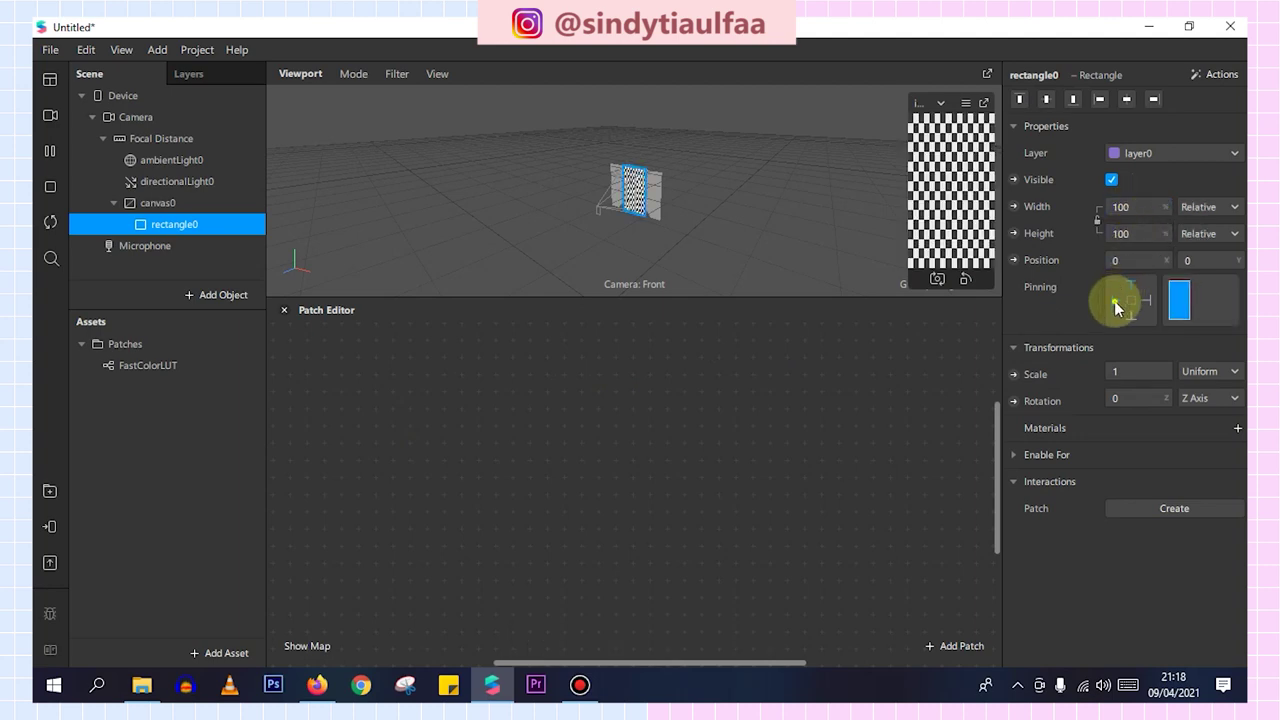
pyautogui.click(1237, 429)
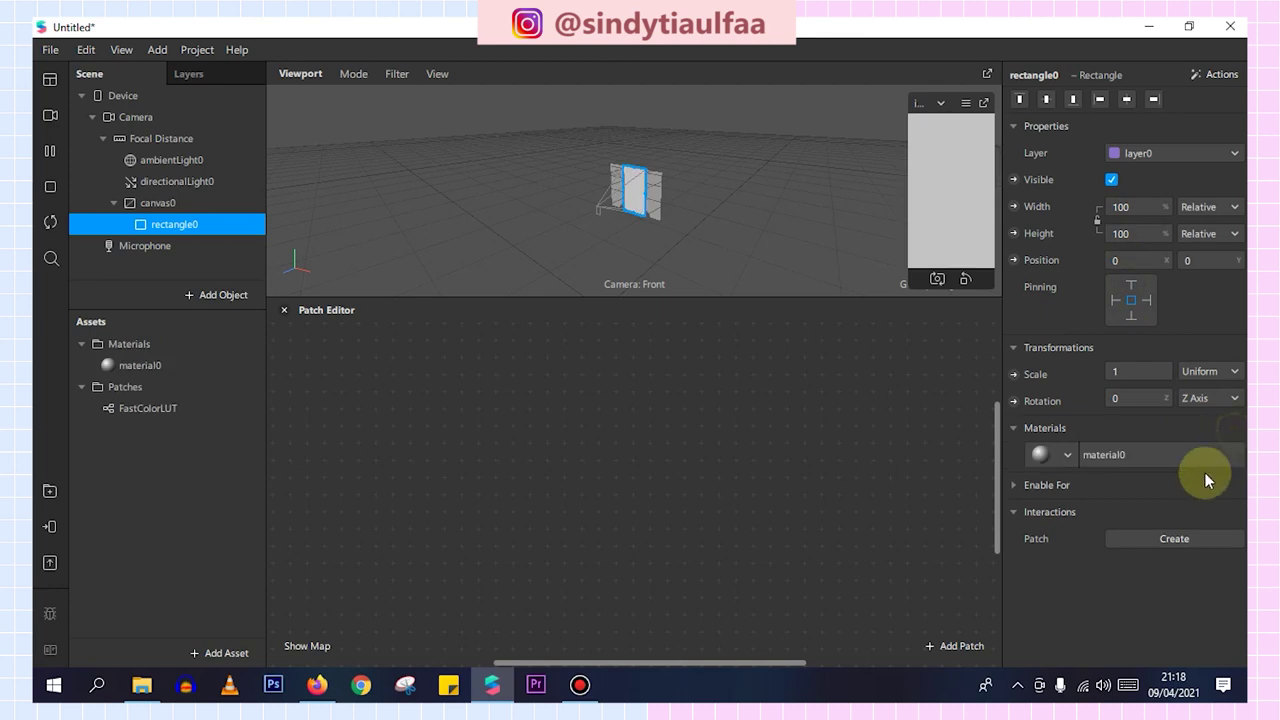
pyautogui.click(155, 366)
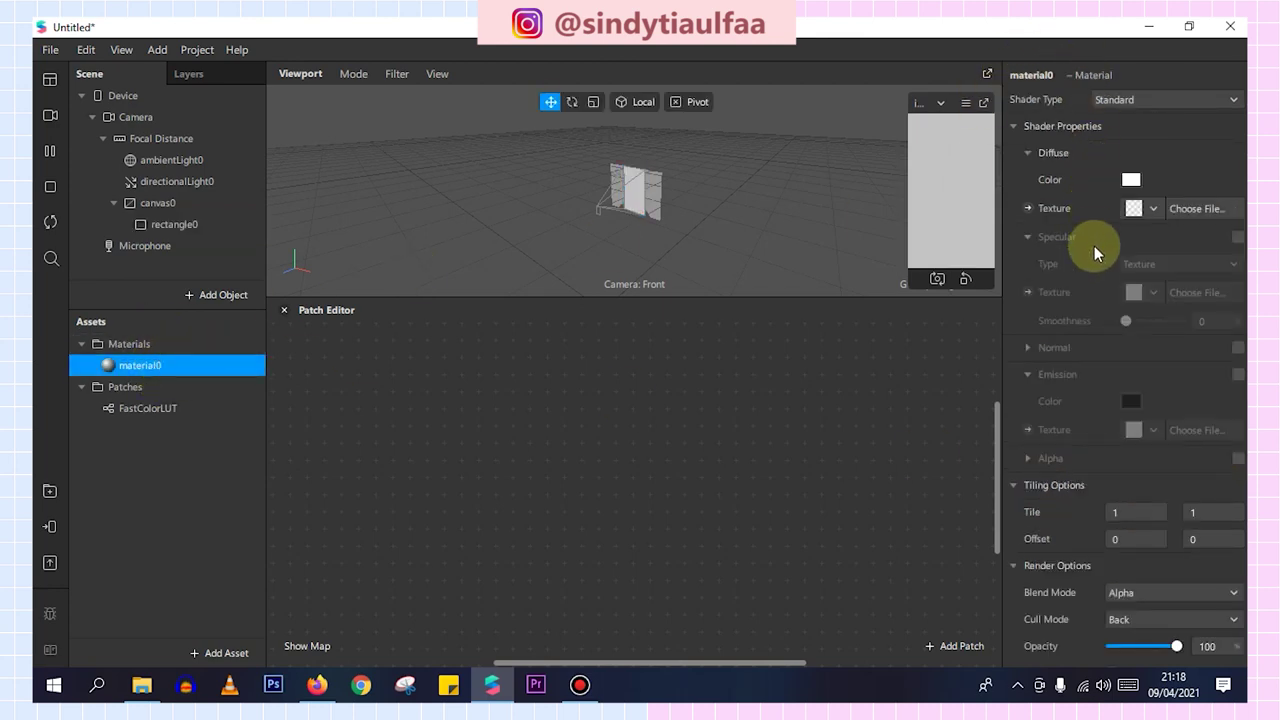
# Keep material0 on the Standard shader and turn off Use Depth Test and Write to Depth
pyautogui.scroll(-3, 1032, 554)
pyautogui.scroll(3, 1179, 177)
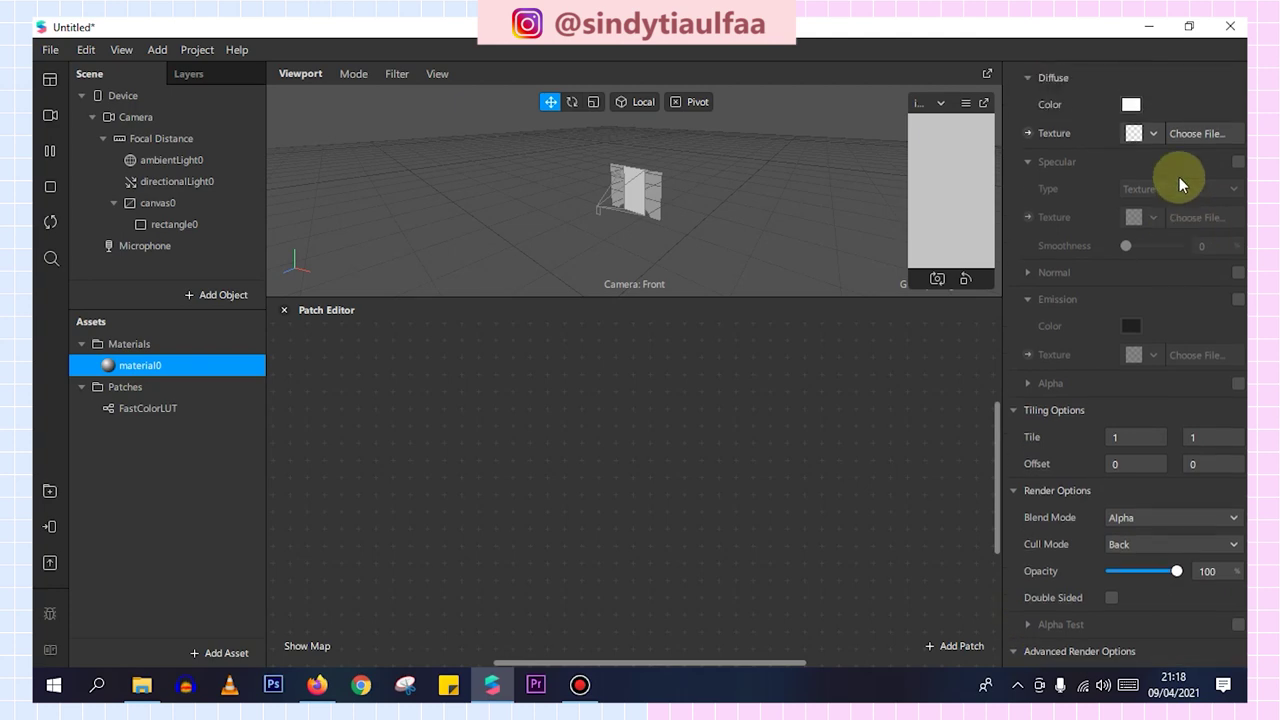
pyautogui.click(1161, 97)
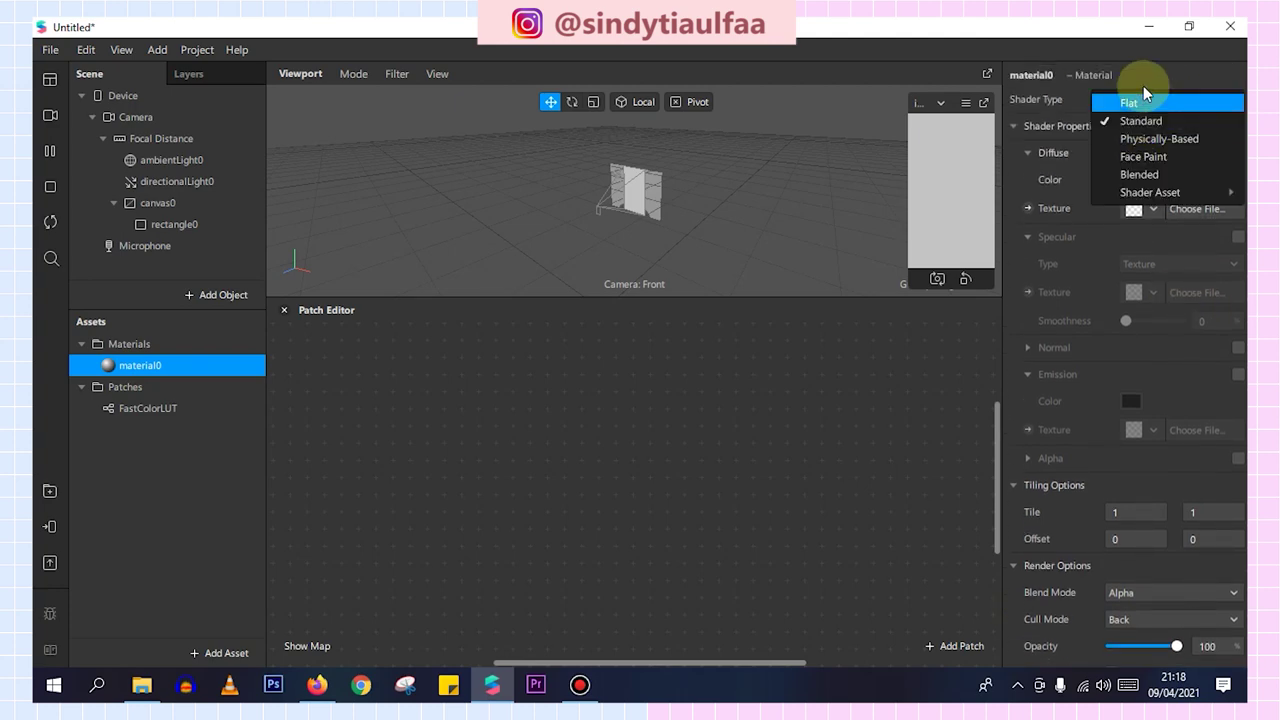
pyautogui.click(1145, 88)
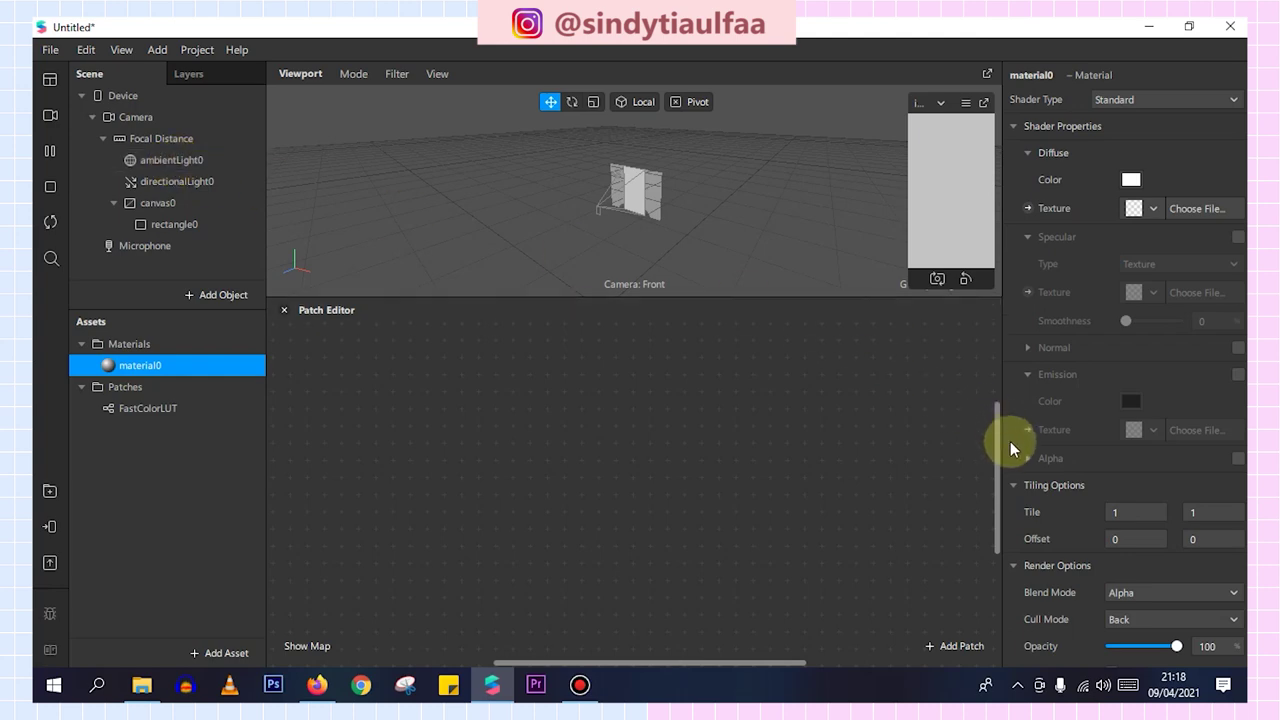
pyautogui.scroll(-3, 1126, 538)
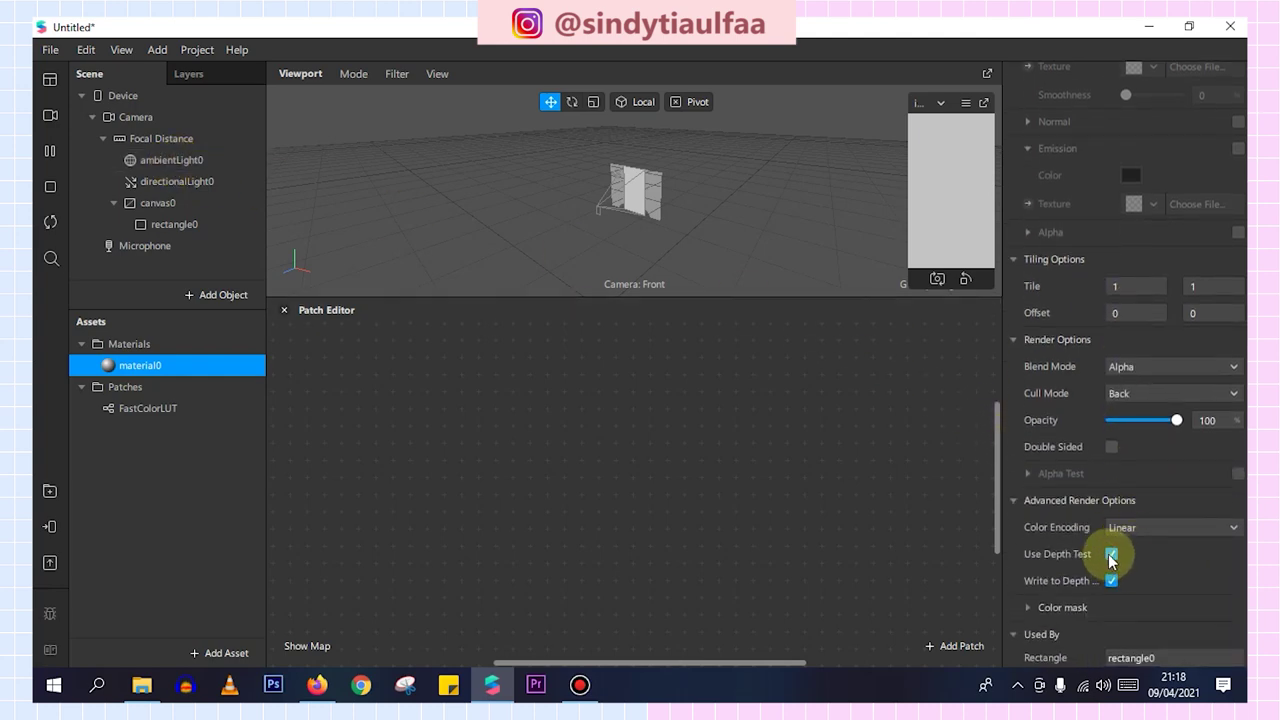
pyautogui.click(1112, 555)
pyautogui.click(1111, 580)
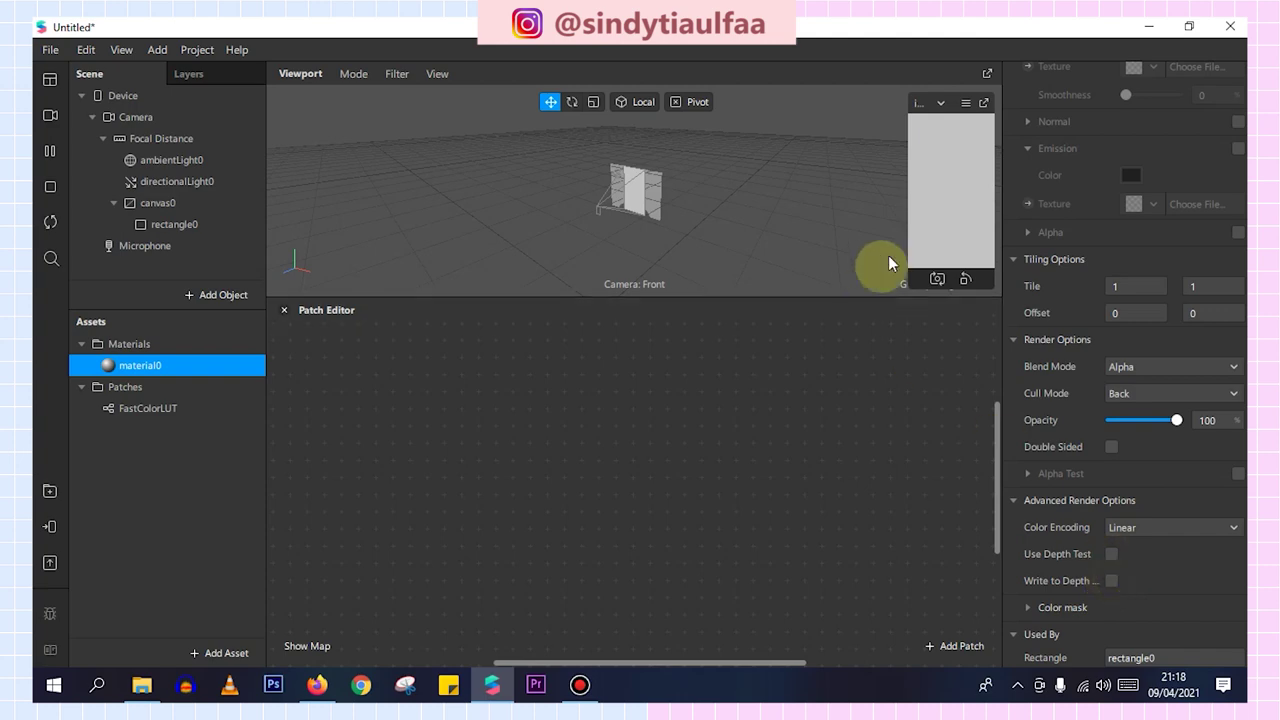
# Float the device preview in a larger window and create material0's diffuse-texture patch
pyautogui.click(982, 108)
pyautogui.moveTo(920, 253); pyautogui.dragTo(905, 253)
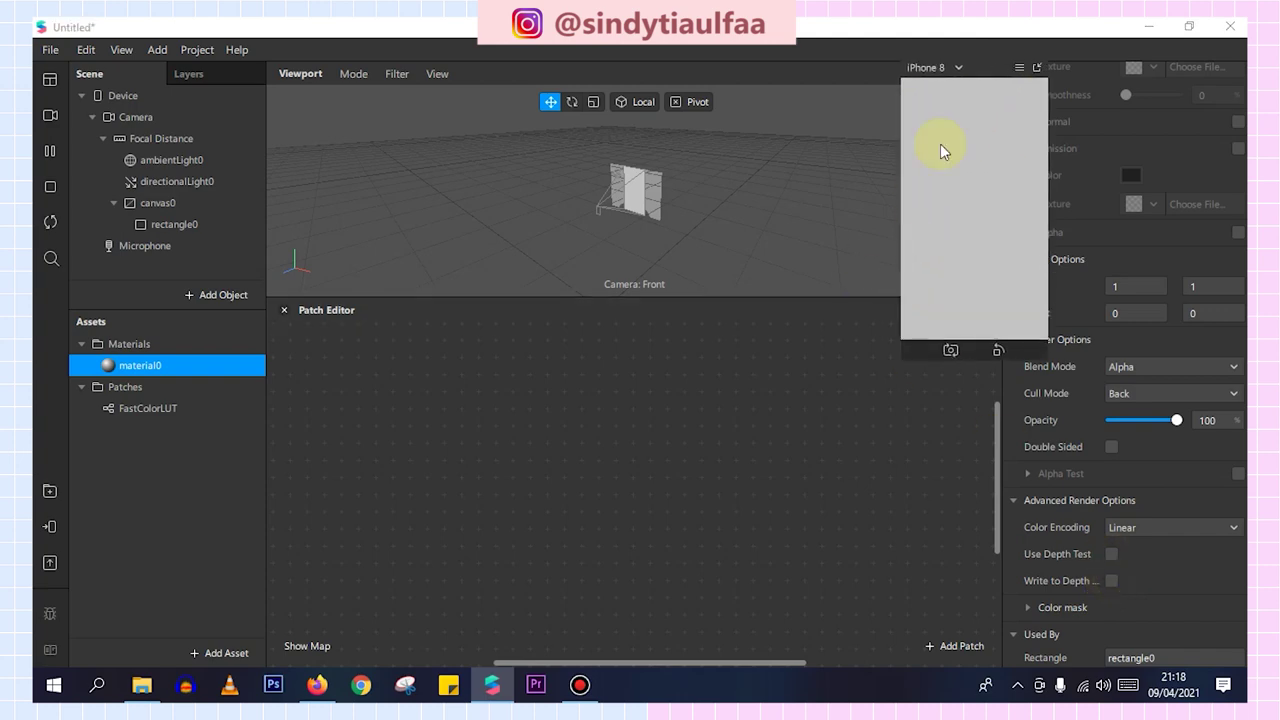
pyautogui.moveTo(991, 71); pyautogui.dragTo(967, 78)
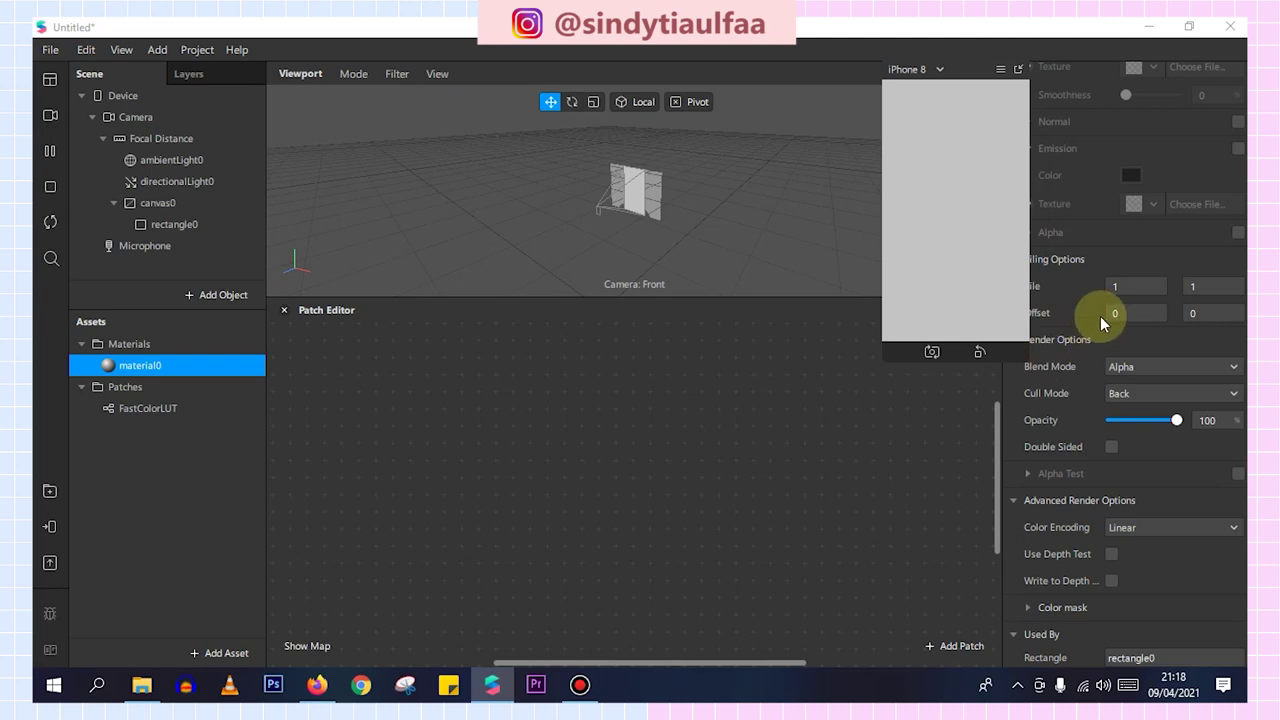
pyautogui.scroll(5, 1097, 328)
pyautogui.moveTo(971, 71); pyautogui.dragTo(887, 66)
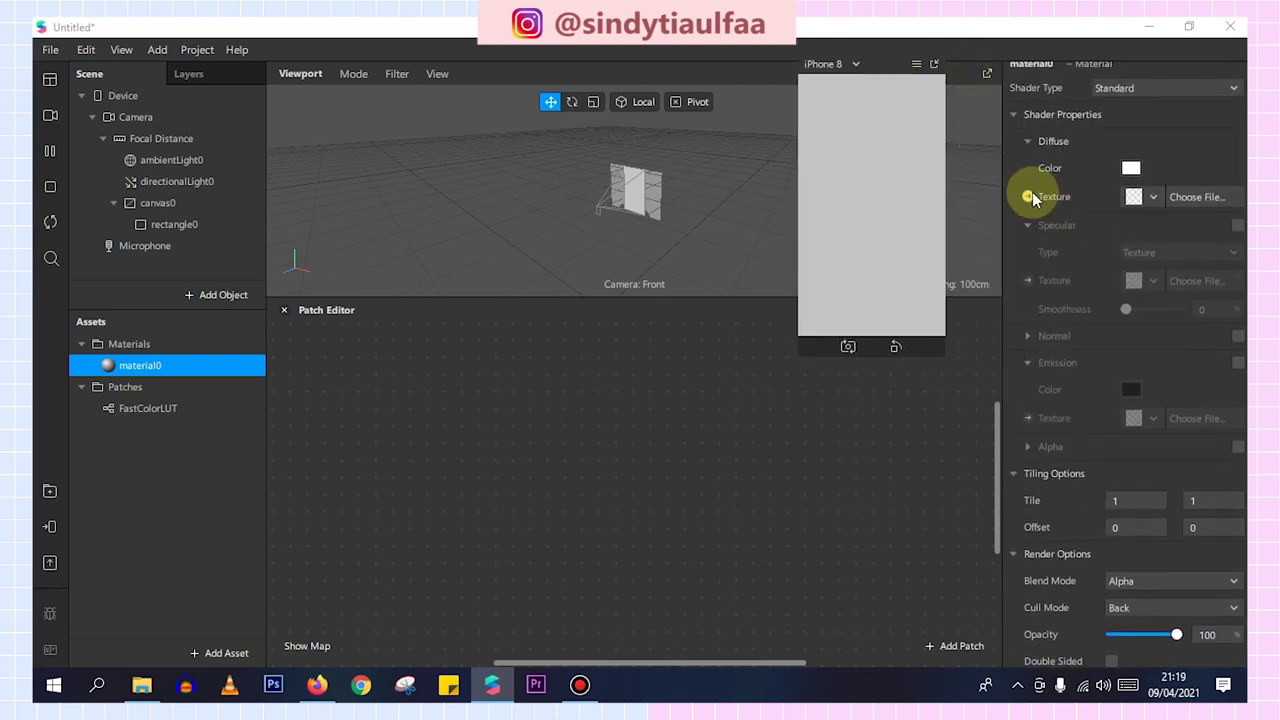
pyautogui.click(1028, 196)
# Add FastColorLUT and a camera-extracted cameraTexture0 as separate nodes beside material0 in the Patch Editor
pyautogui.moveTo(201, 411); pyautogui.dragTo(584, 518)
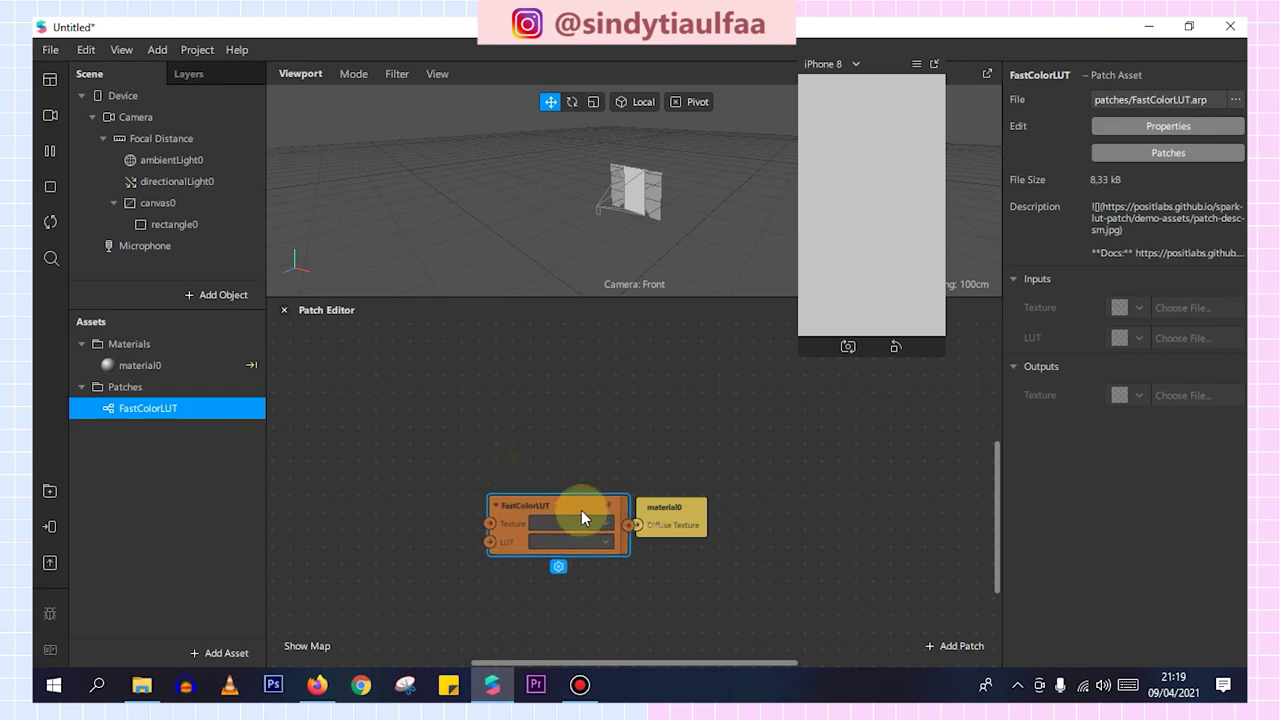
pyautogui.moveTo(661, 511); pyautogui.dragTo(691, 511)
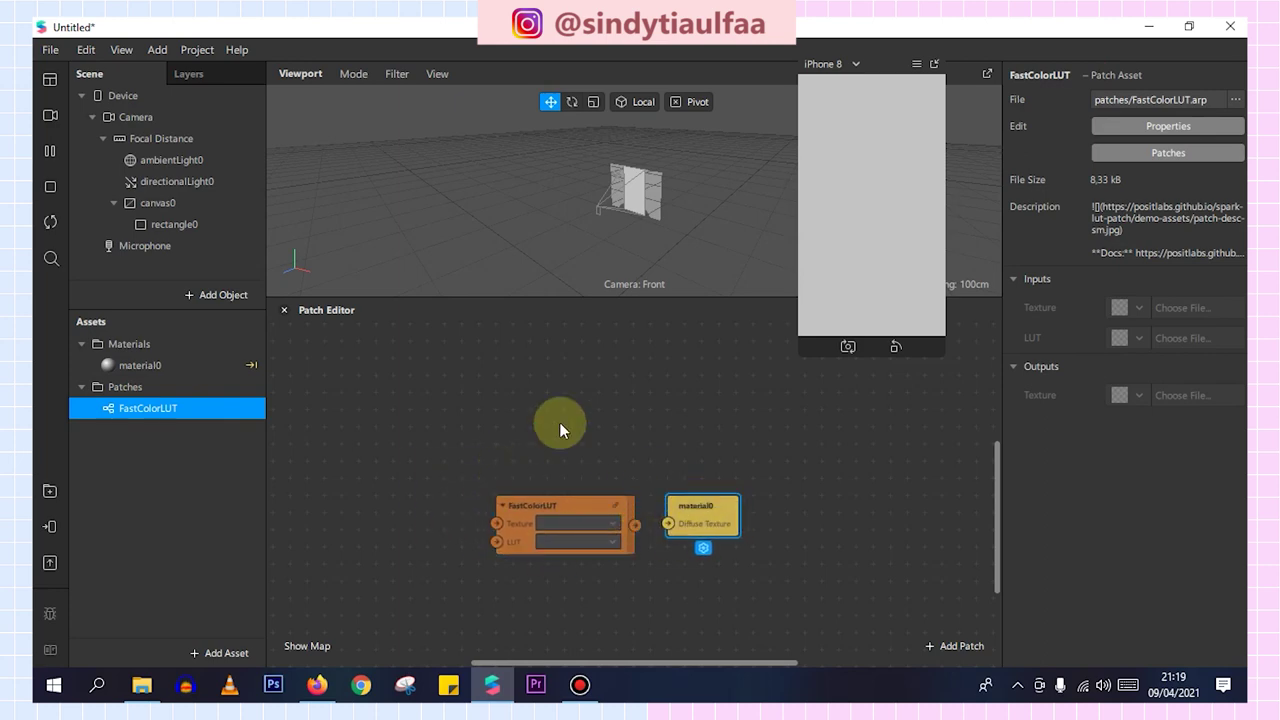
pyautogui.click(136, 117)
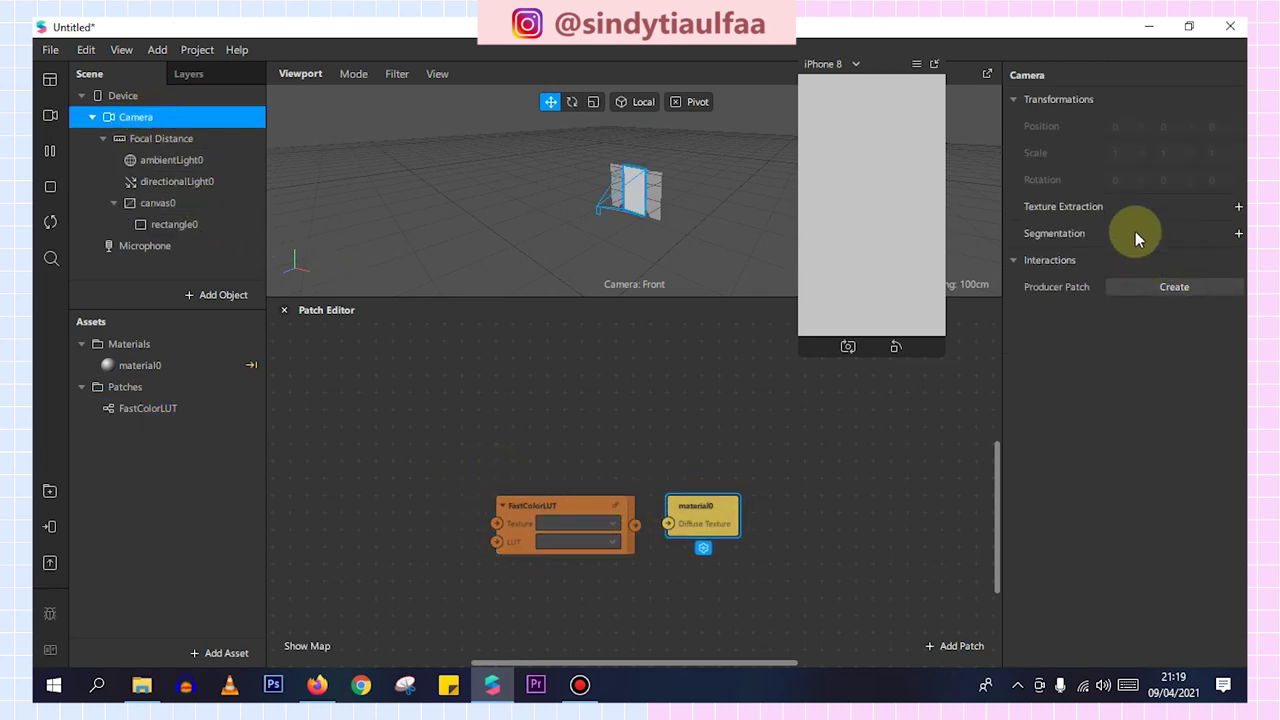
pyautogui.click(1238, 206)
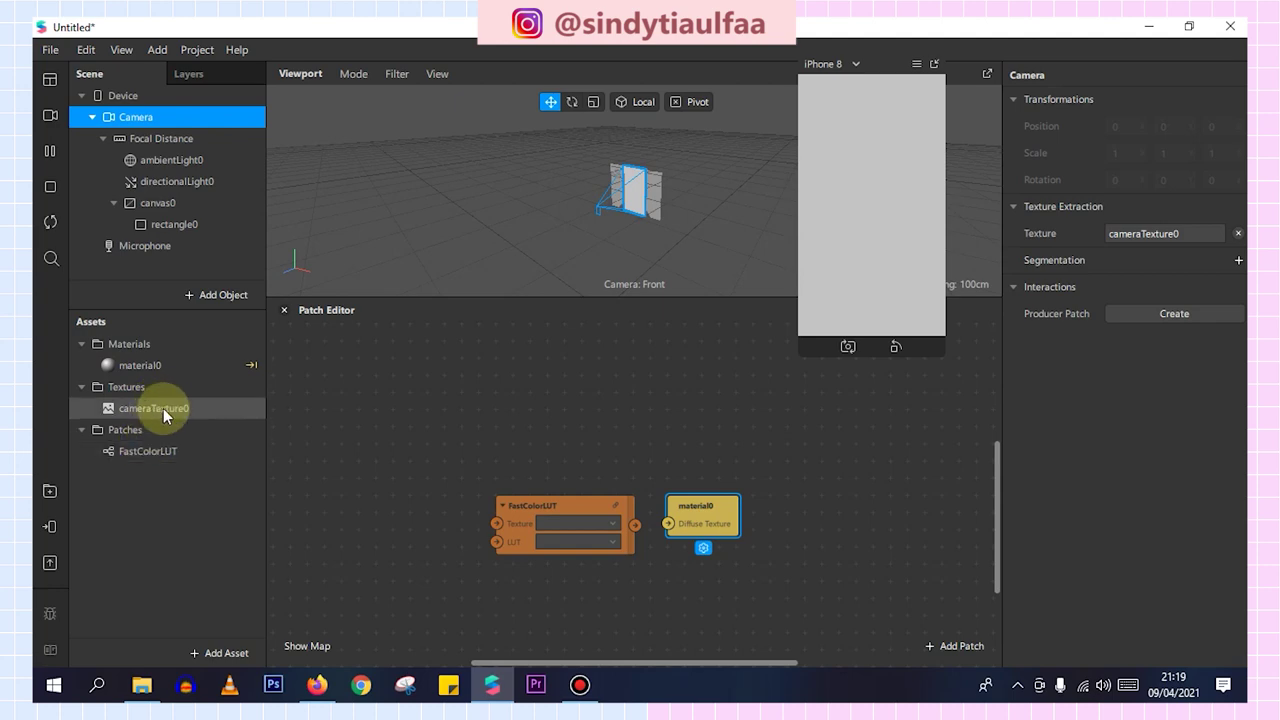
pyautogui.moveTo(146, 411); pyautogui.dragTo(390, 466)
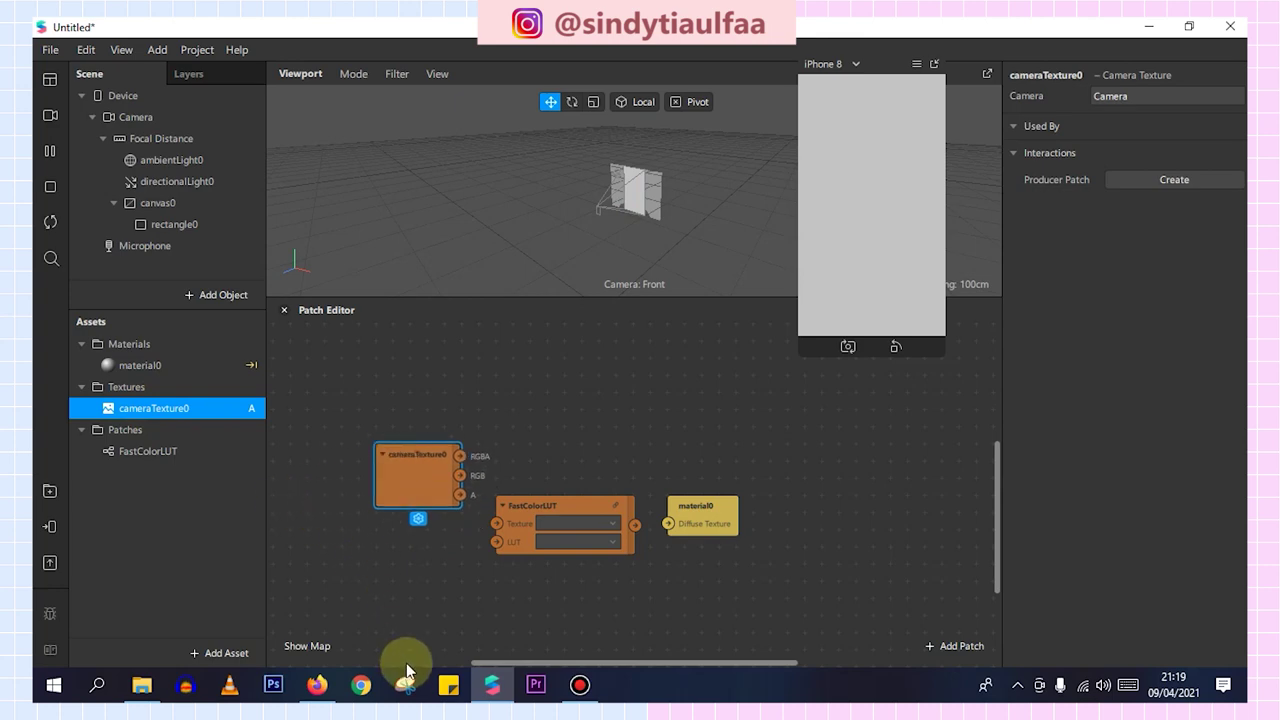
pyautogui.click(317, 685)
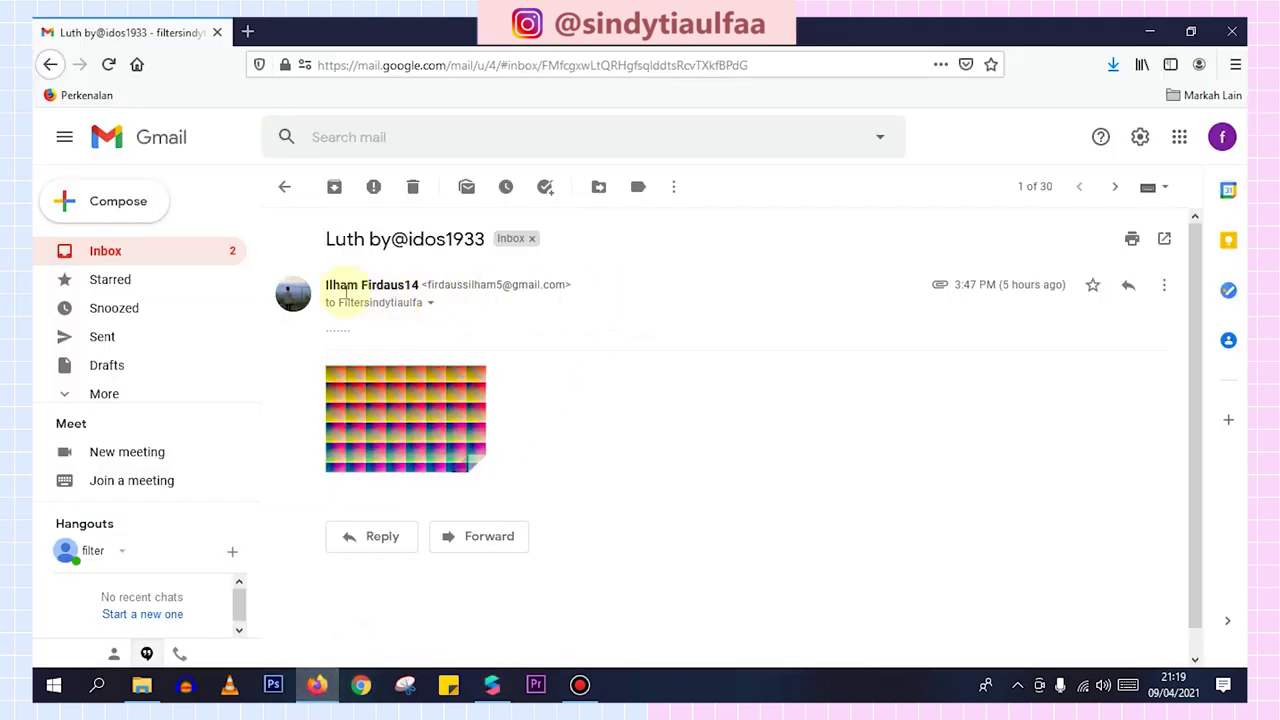
# Import neutral-lut.jpg from the Downloads folder into the Spark AR Assets panel
pyautogui.click(1113, 65)
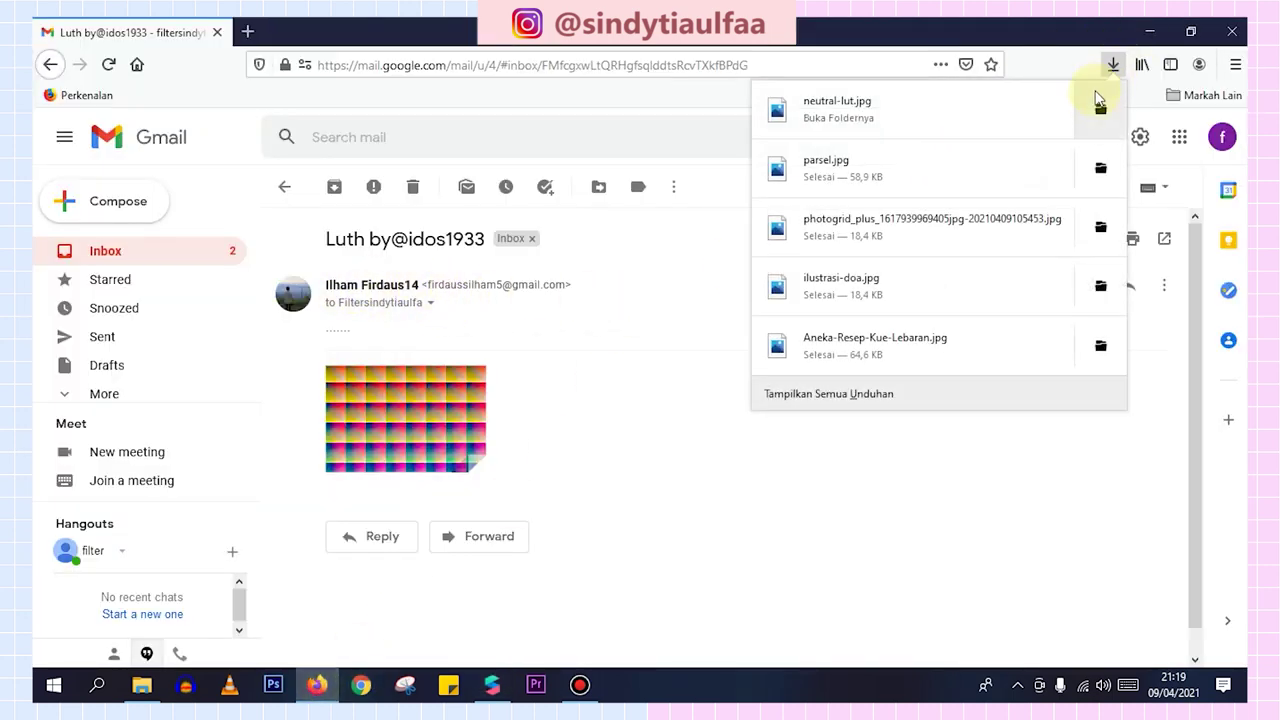
pyautogui.click(1100, 107)
pyautogui.moveTo(256, 270); pyautogui.dragTo(197, 525)
pyautogui.scroll(-5, 1129, 362)
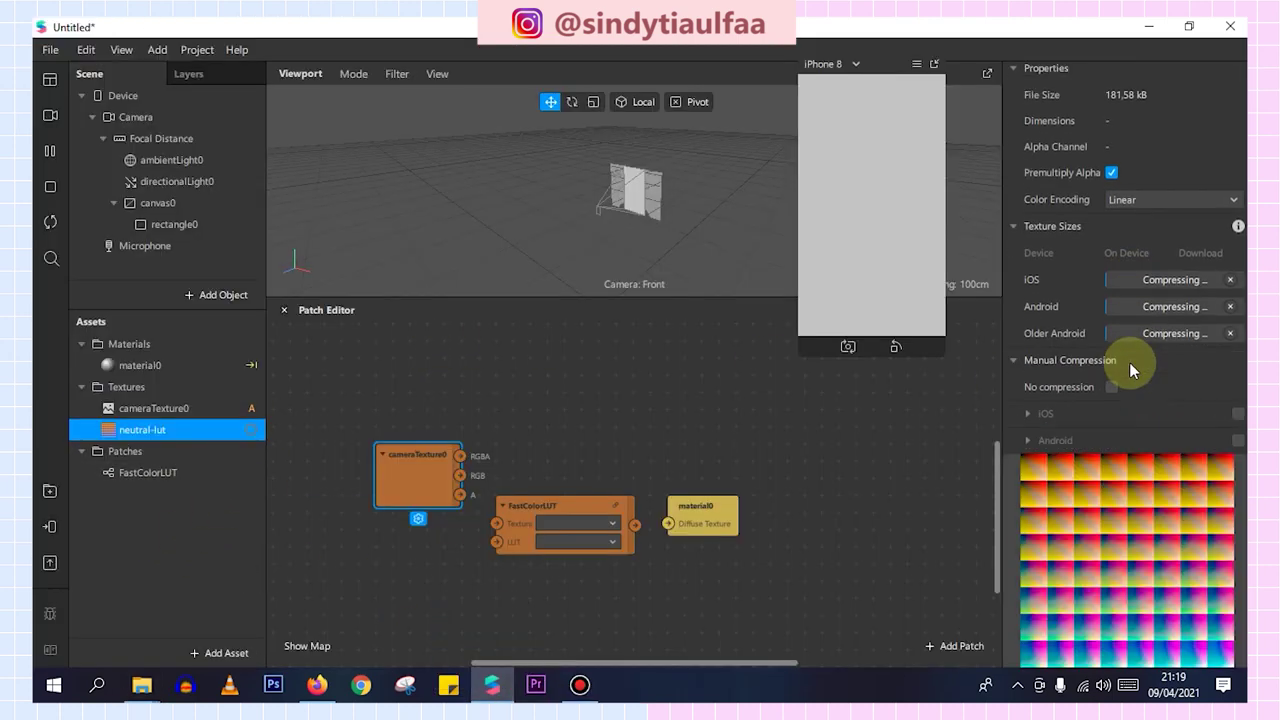
# Set neutral-lut to no compression and route cameraTexture0 and neutral-lut through FastColorLUT into material0's diffuse texture
pyautogui.click(1112, 253)
pyautogui.moveTo(206, 429); pyautogui.dragTo(497, 541)
pyautogui.moveTo(410, 464); pyautogui.dragTo(391, 480)
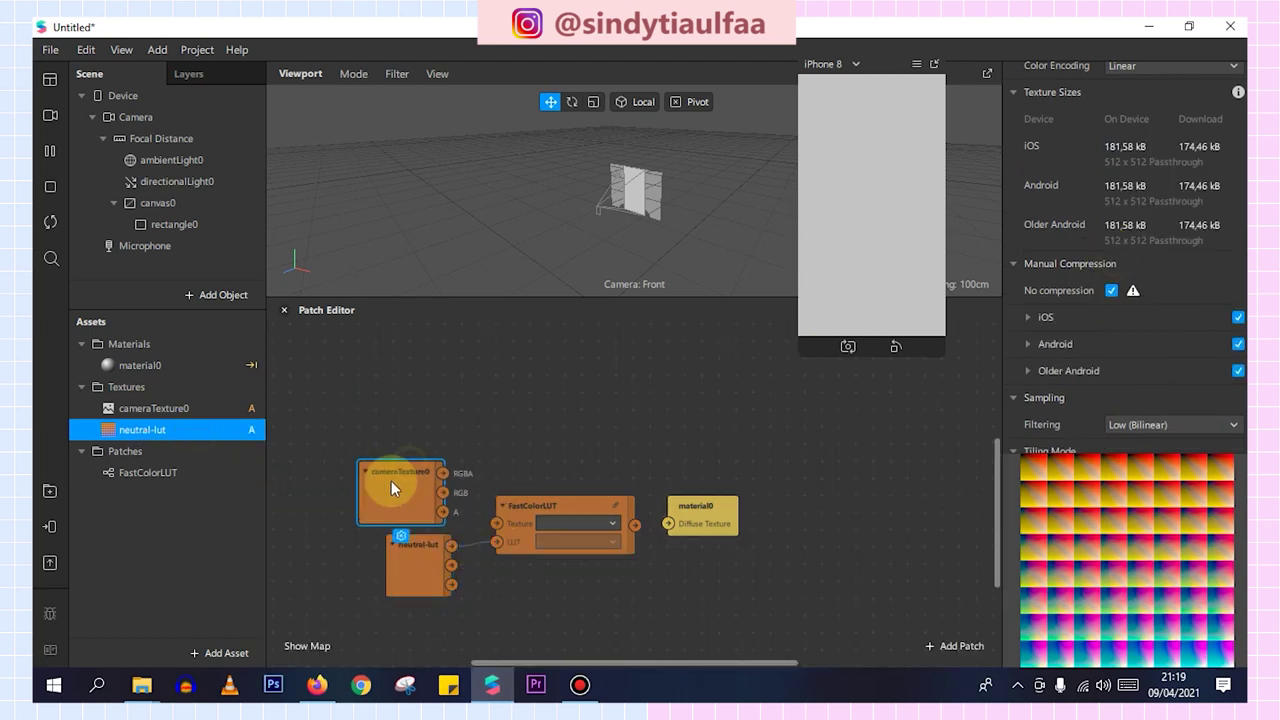
pyautogui.moveTo(491, 521); pyautogui.dragTo(493, 521)
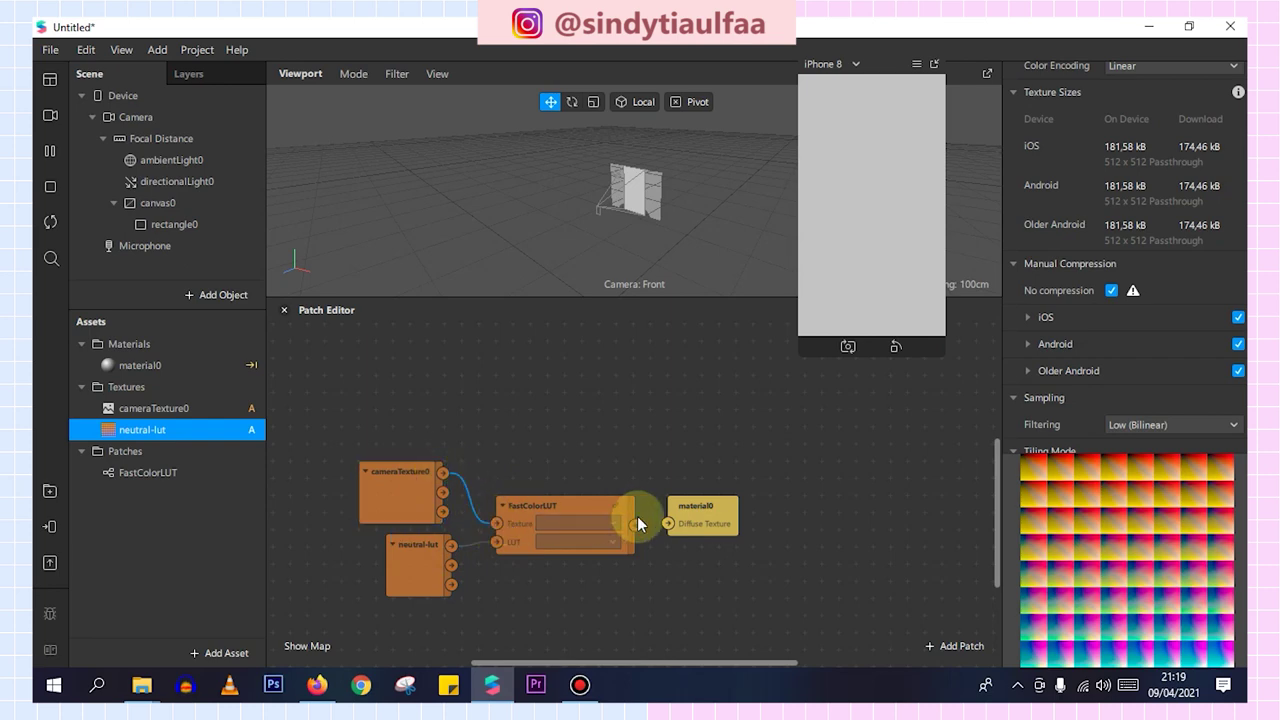
pyautogui.moveTo(628, 525); pyautogui.dragTo(672, 525)
pyautogui.moveTo(799, 231); pyautogui.dragTo(694, 232)
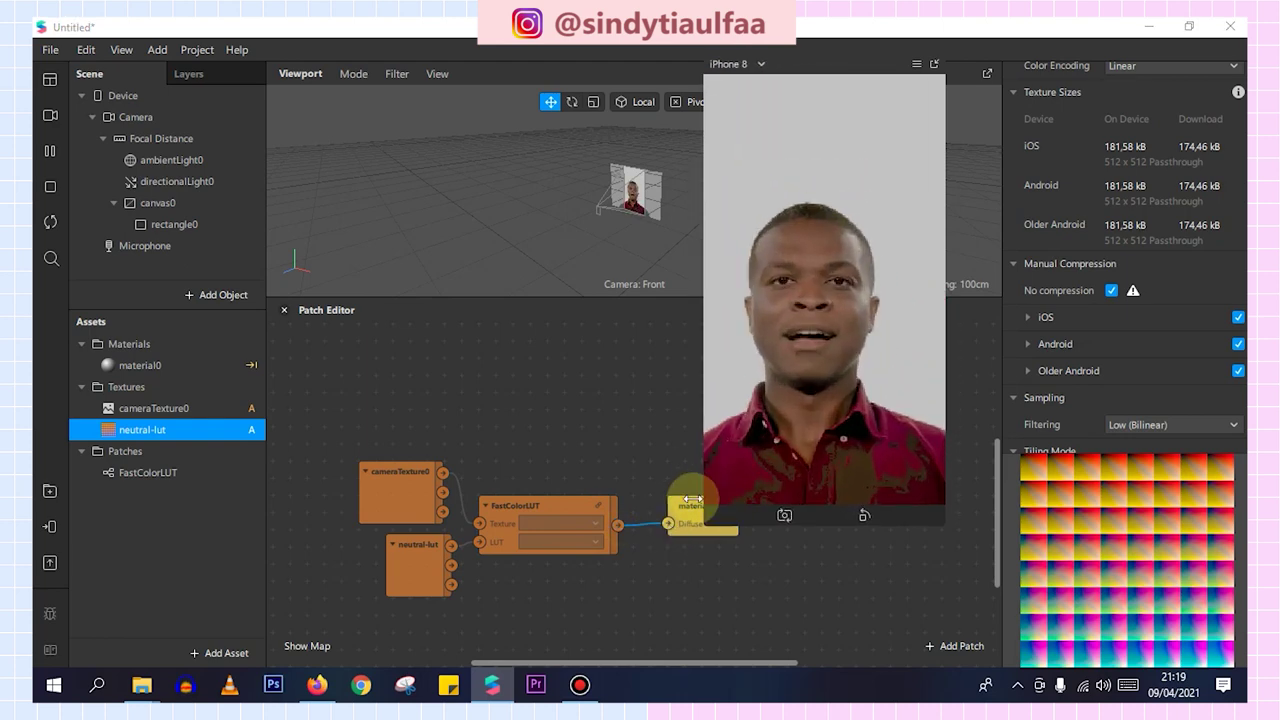
# Preview on the short-haired woman's video and lower material0's opacity to 79%
pyautogui.click(50, 115)
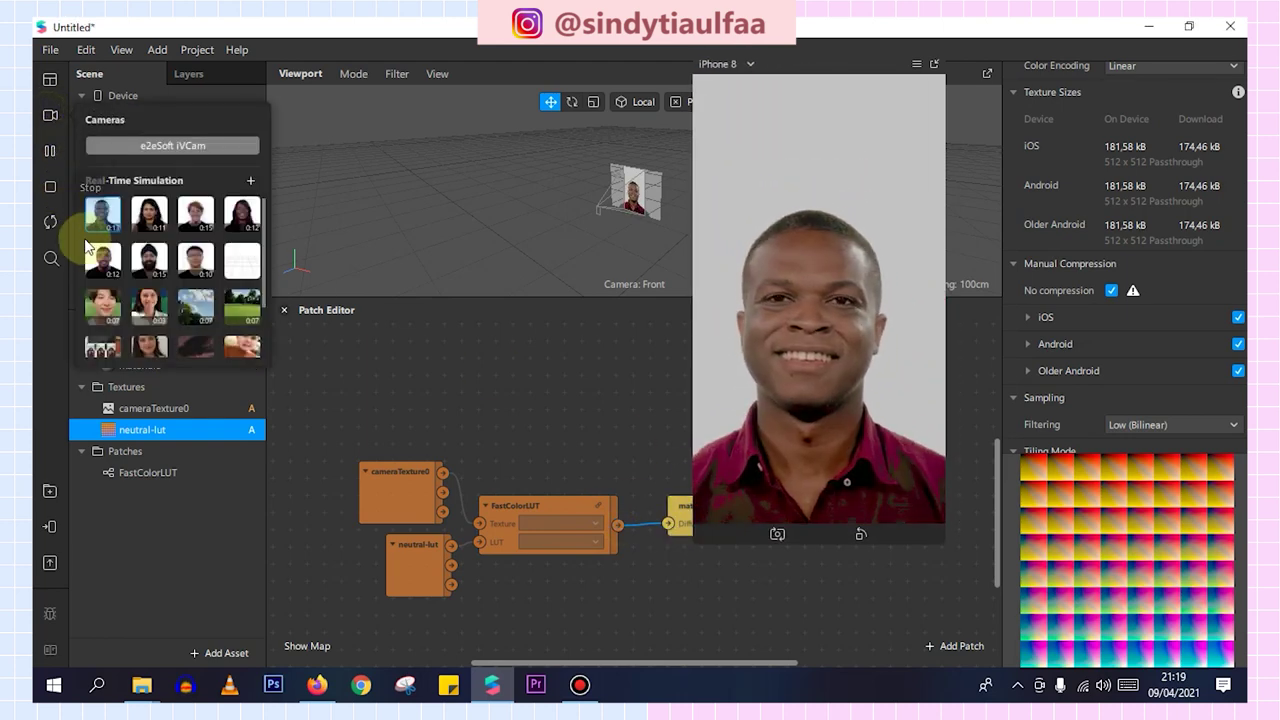
pyautogui.click(103, 303)
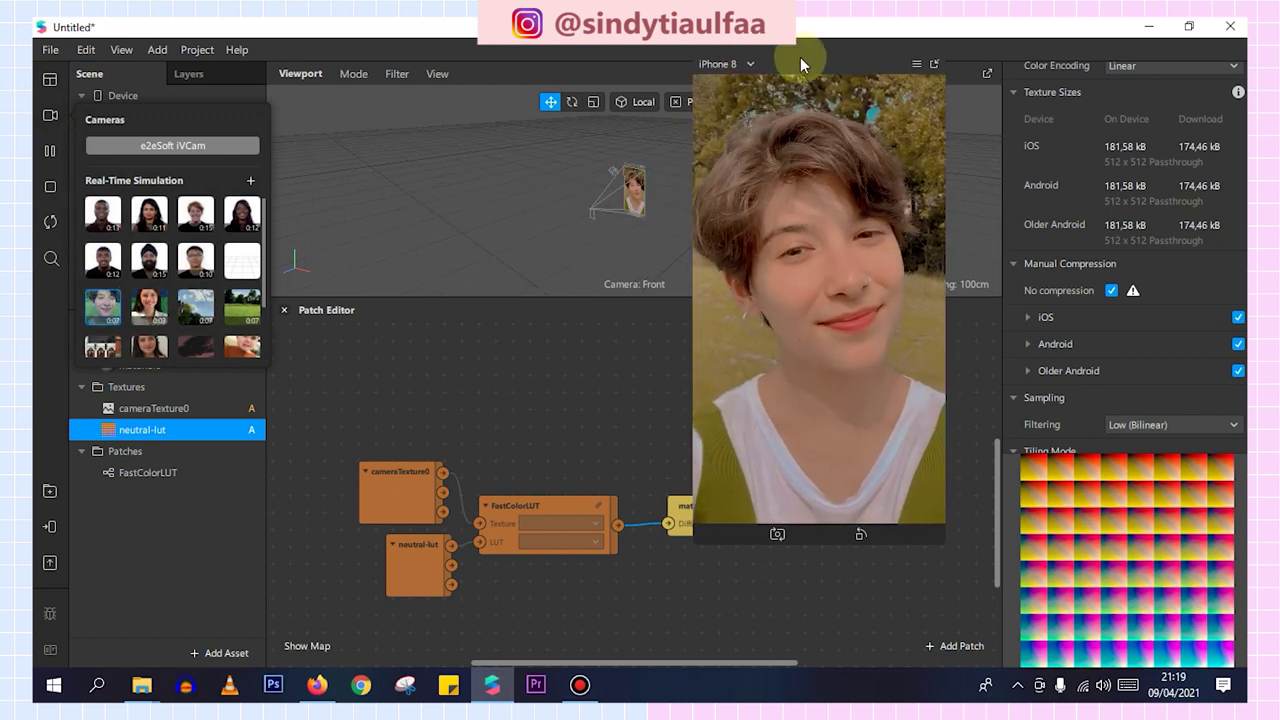
pyautogui.moveTo(800, 51); pyautogui.dragTo(826, 71)
pyautogui.click(477, 370)
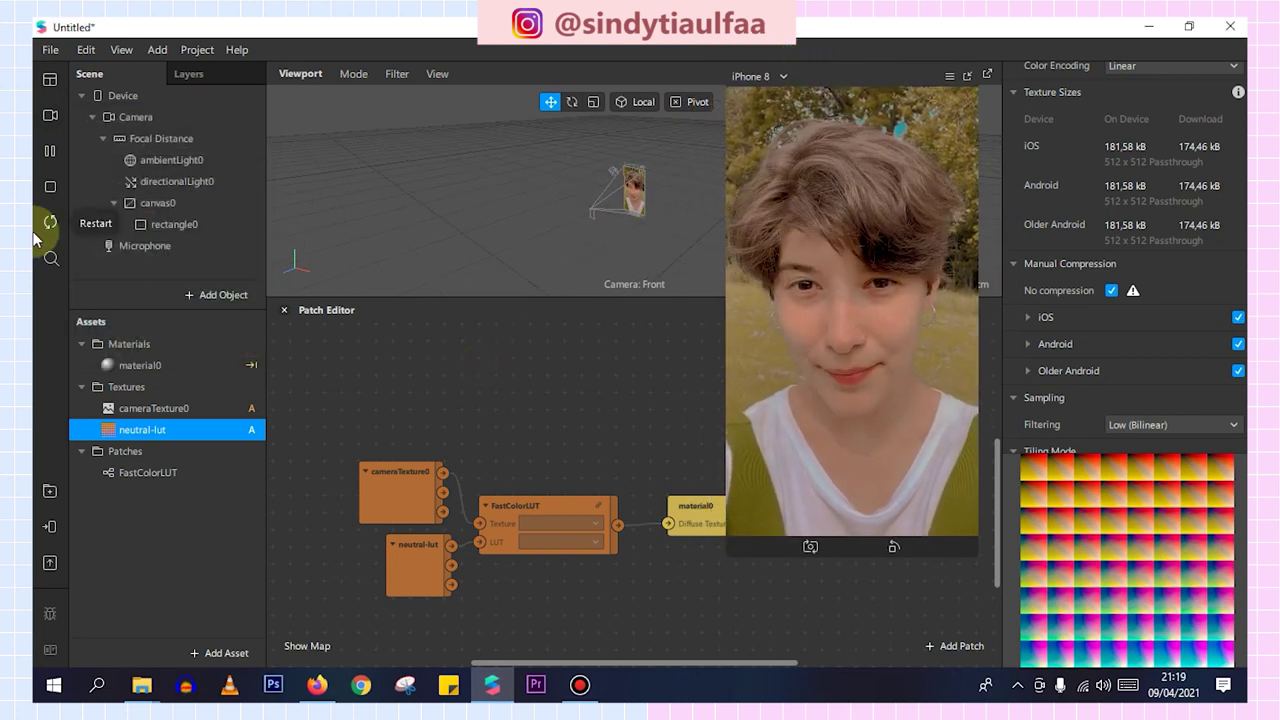
pyautogui.click(217, 365)
pyautogui.moveTo(1176, 646); pyautogui.dragTo(1164, 649)
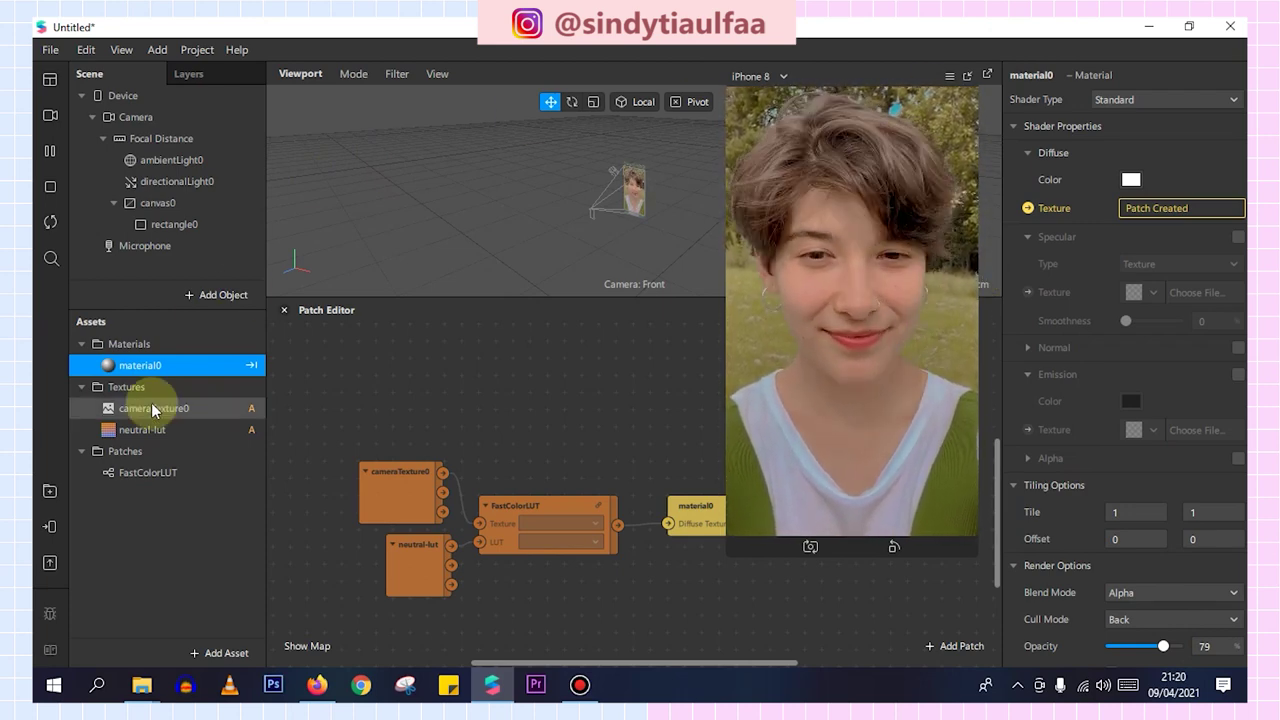
# Try the trees and sky, street and grassy field clips, then return to the short-haired woman
pyautogui.click(45, 113)
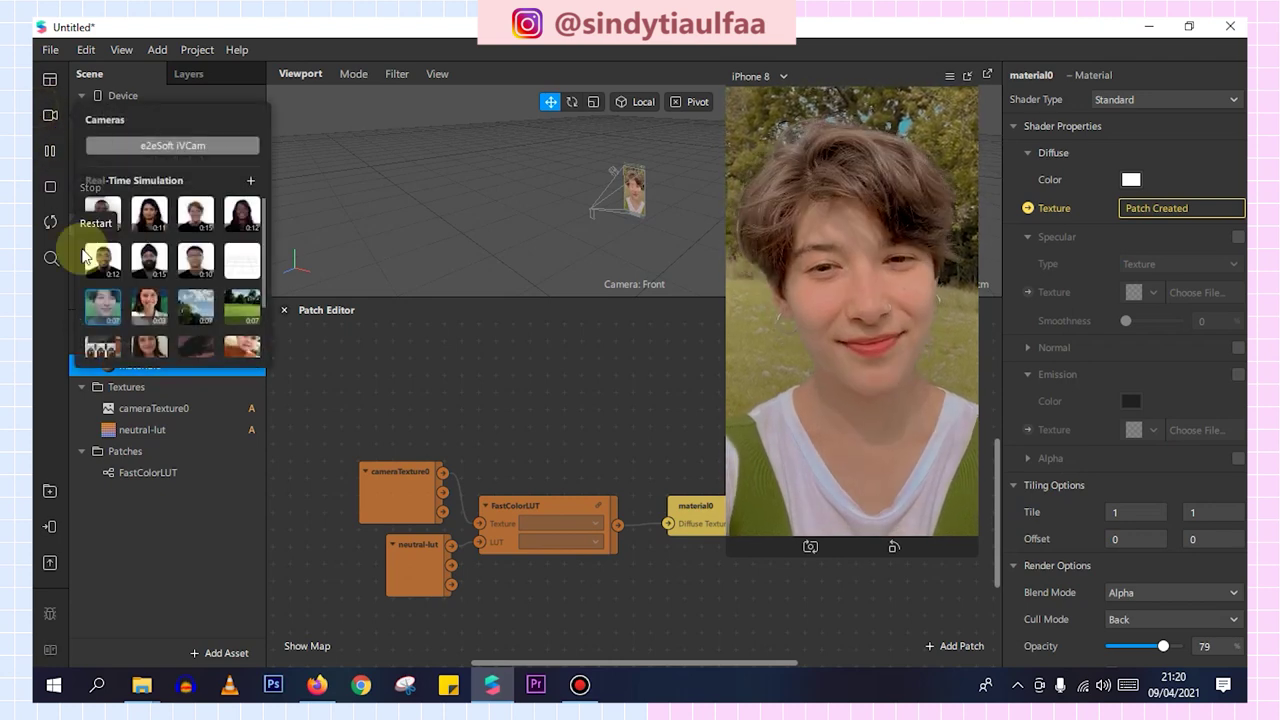
pyautogui.click(183, 313)
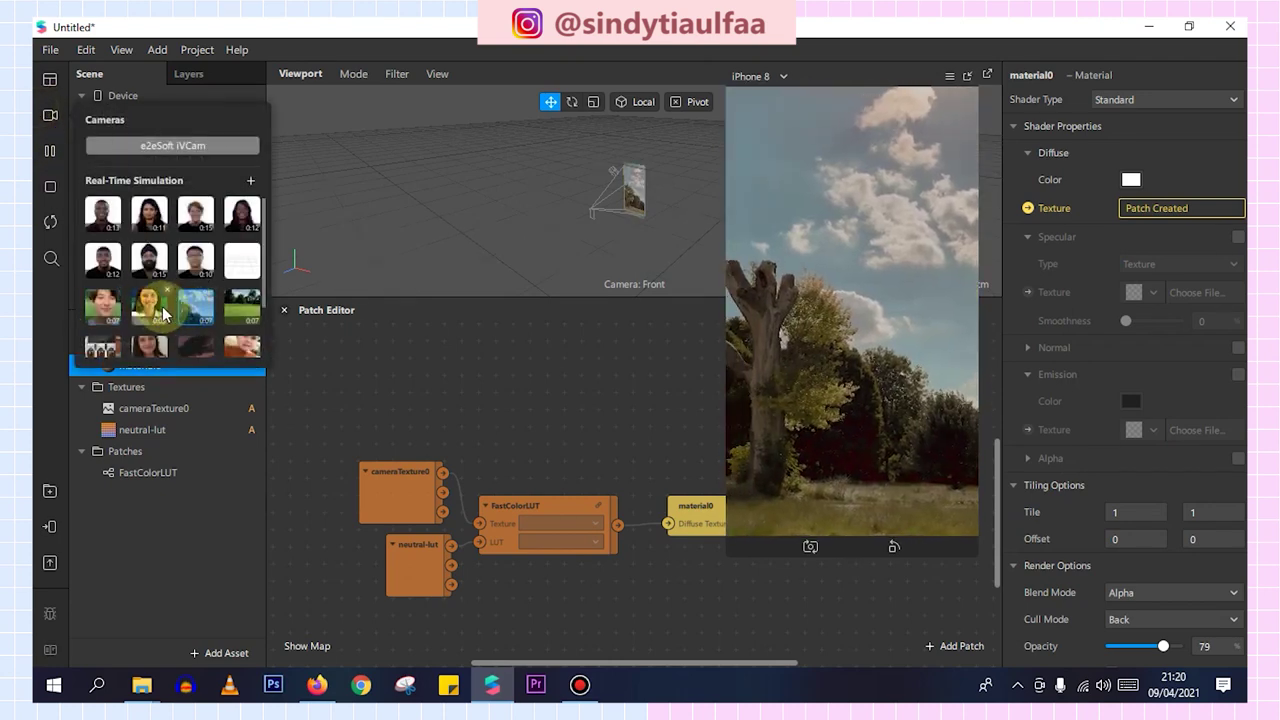
pyautogui.scroll(-2, 96, 283)
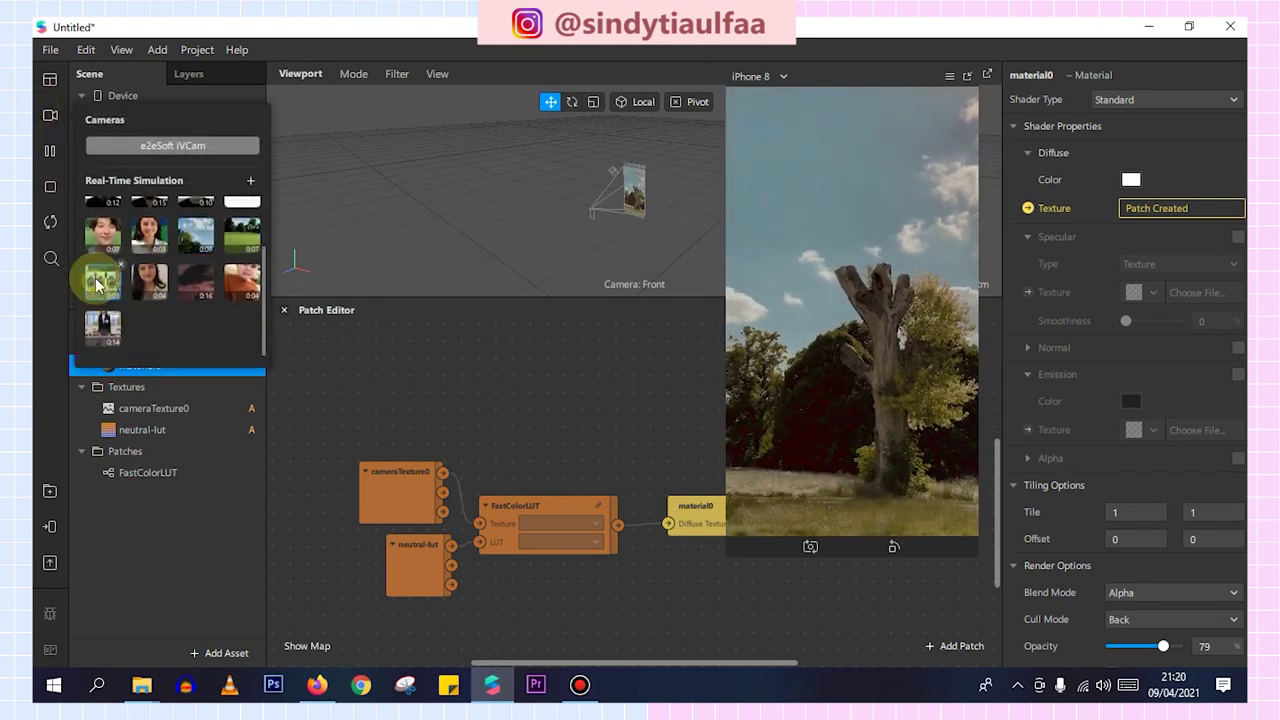
pyautogui.click(96, 286)
pyautogui.scroll(2, 157, 270)
pyautogui.click(258, 299)
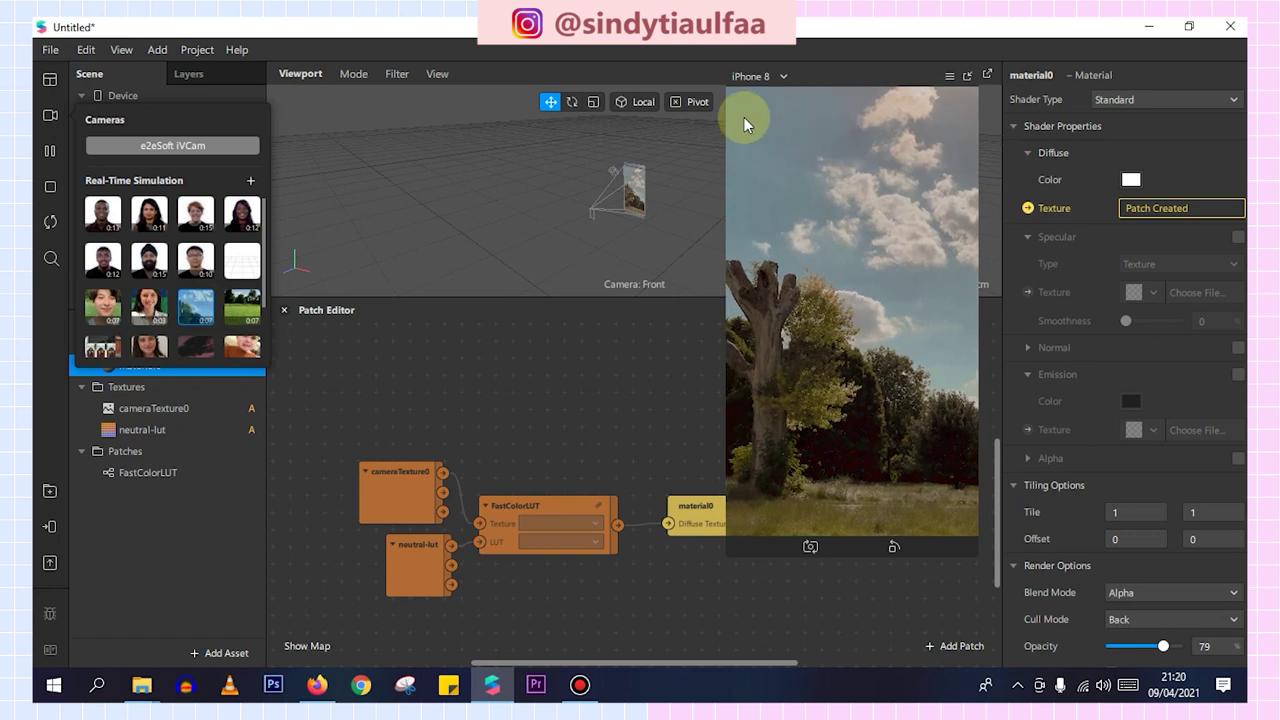
pyautogui.scroll(-2, 138, 278)
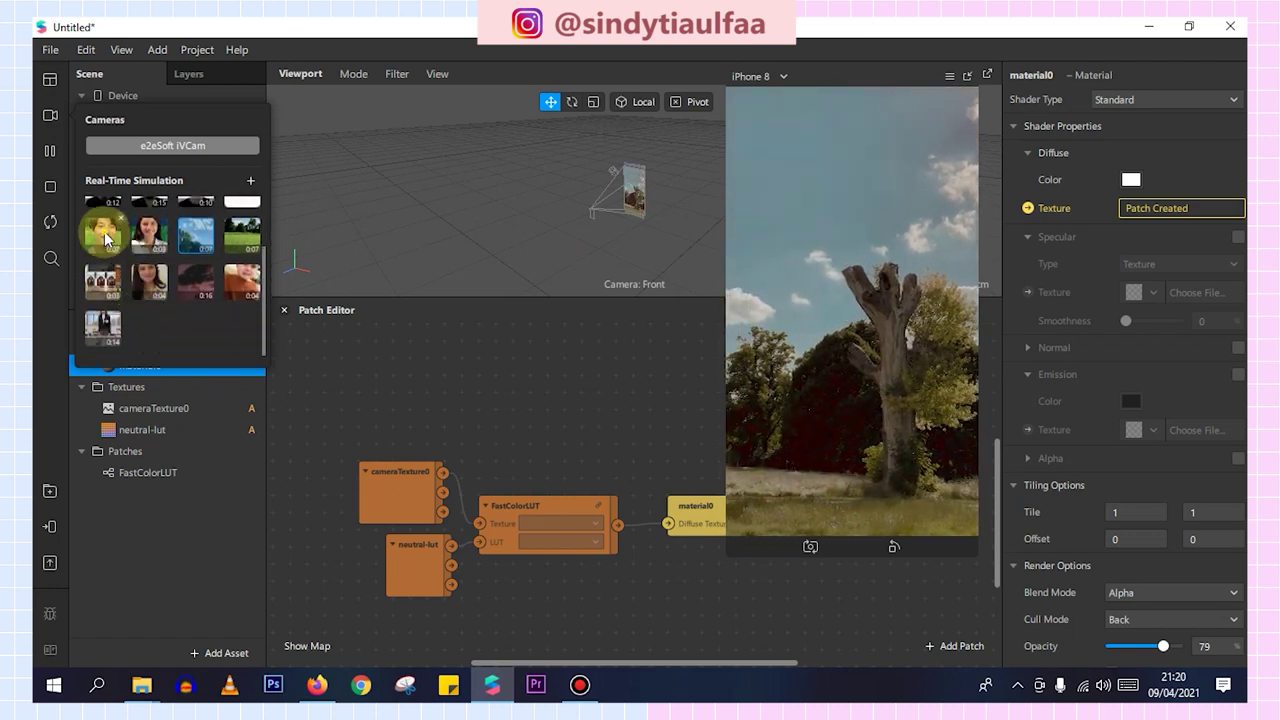
pyautogui.click(102, 235)
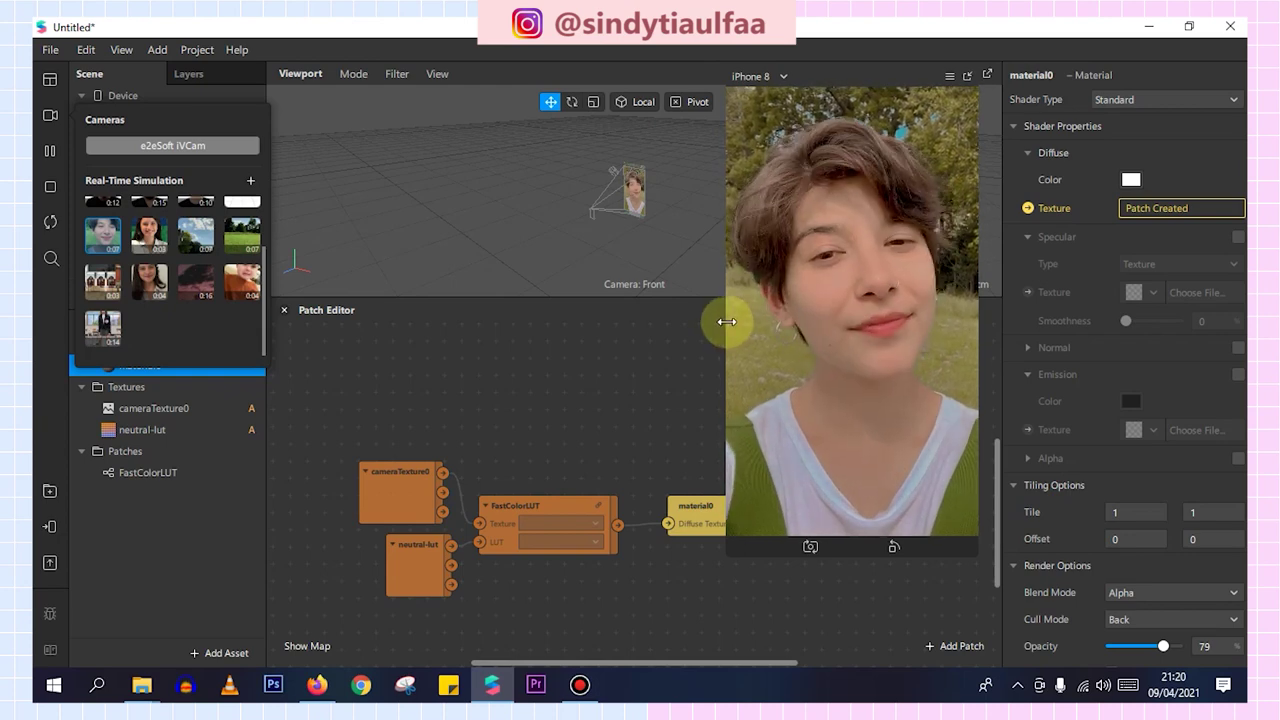
# Raise ambientLight0's intensity to 26
pyautogui.click(158, 162)
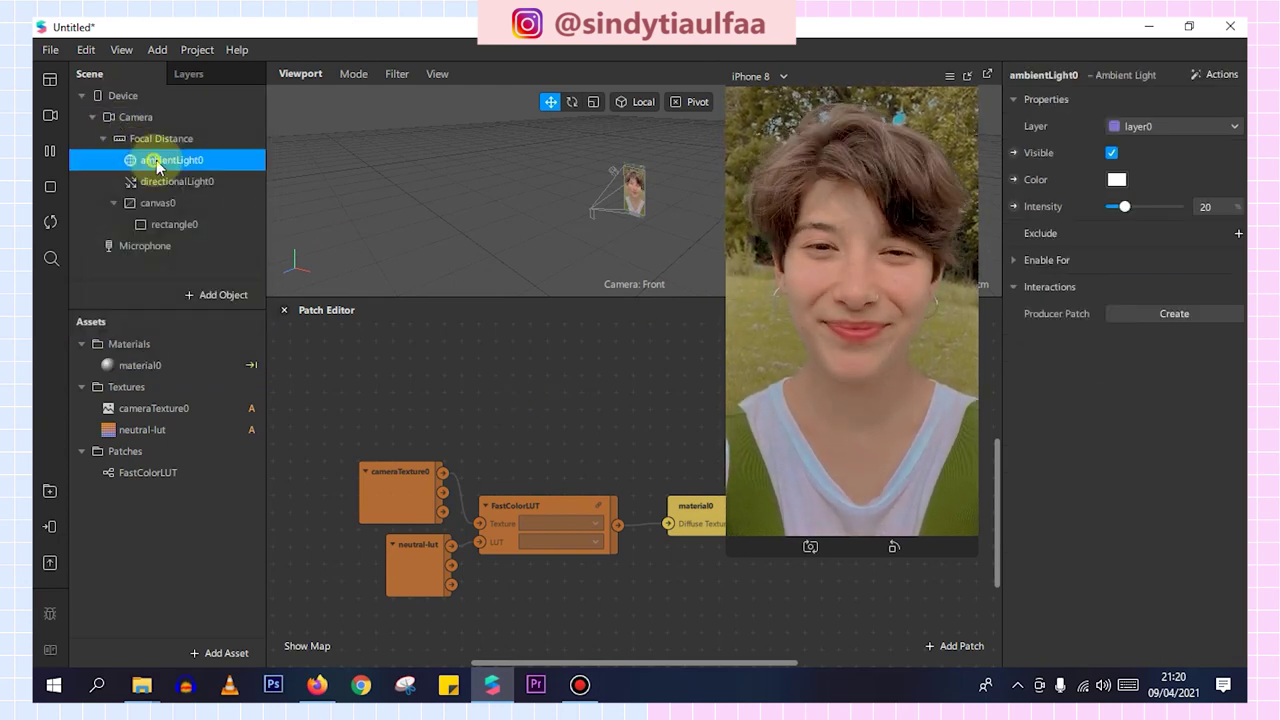
pyautogui.click(1130, 207)
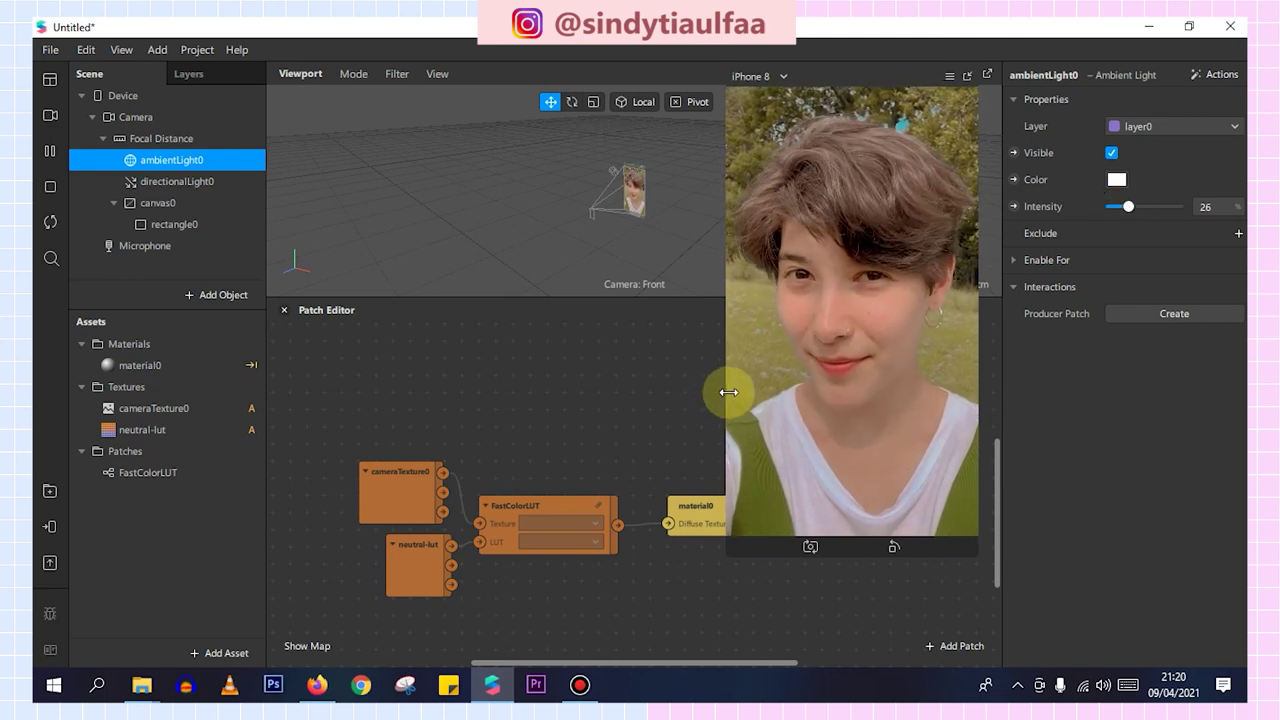
pyautogui.moveTo(724, 392); pyautogui.dragTo(777, 323)
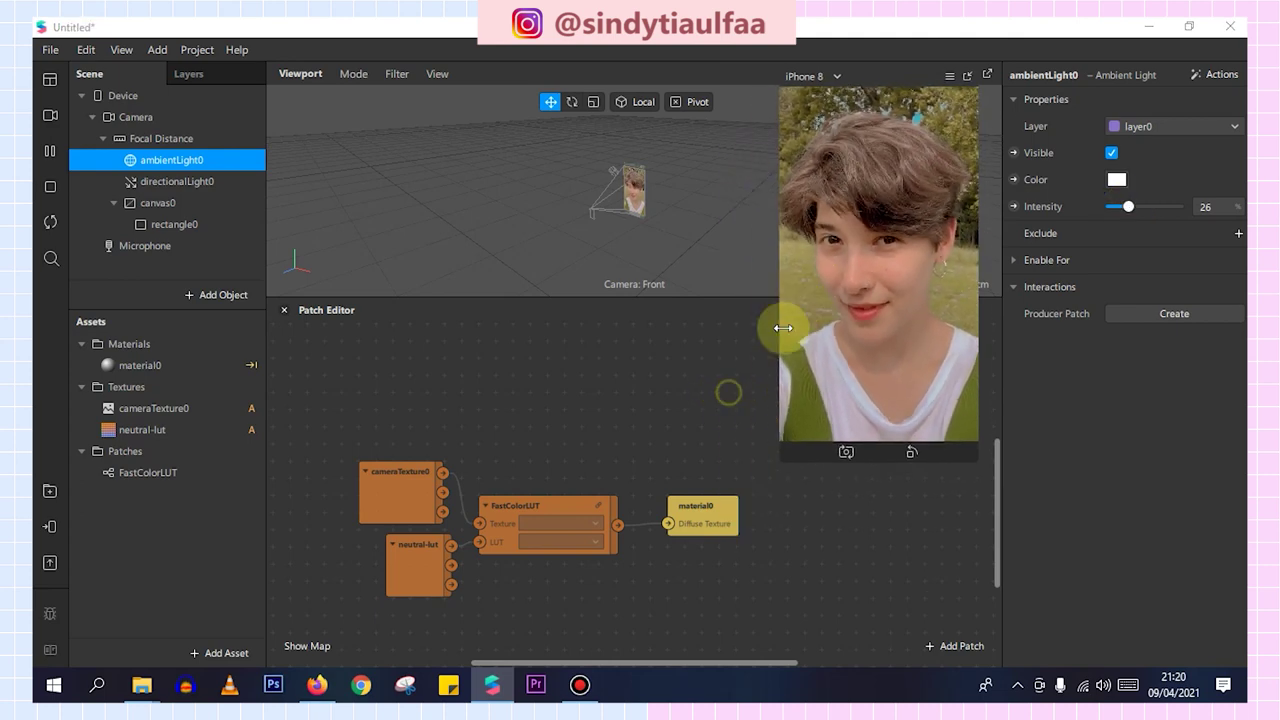
# Add a face tracker with a face mesh, faceMesh0, beneath it
pyautogui.click(206, 295)
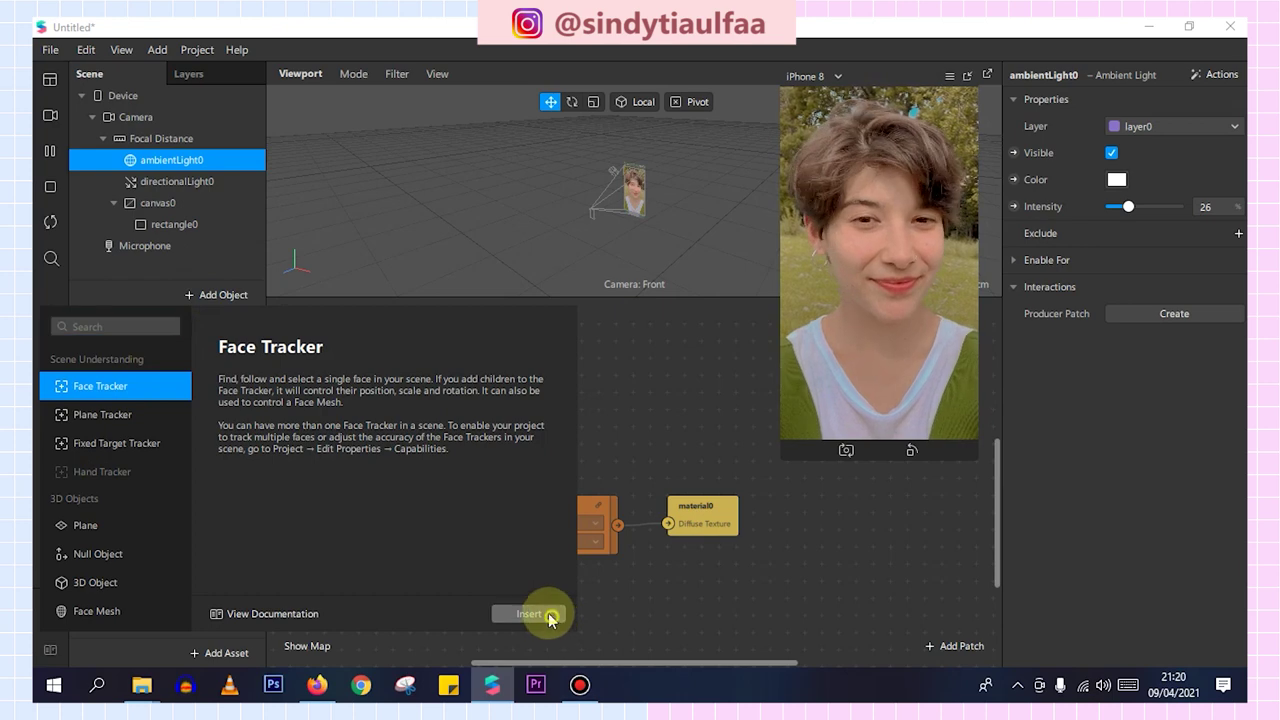
pyautogui.click(540, 612)
pyautogui.rightClick(211, 248)
pyautogui.moveTo(261, 261)
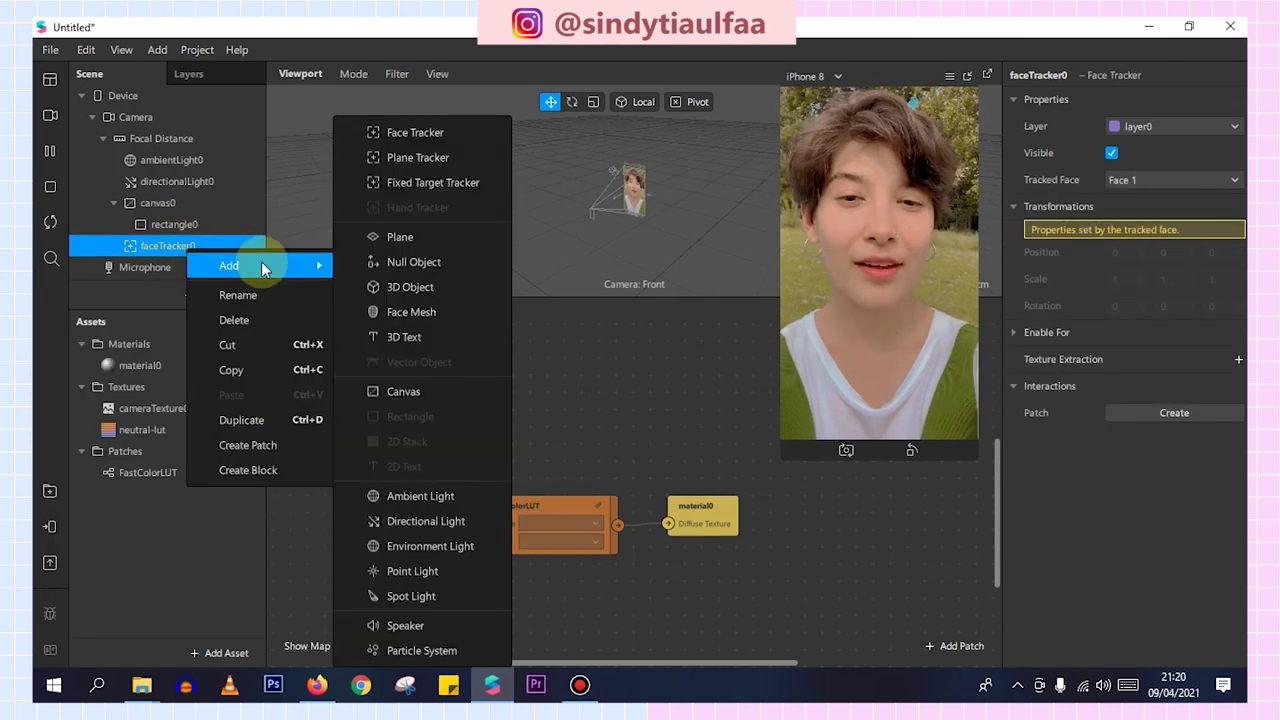
pyautogui.click(431, 310)
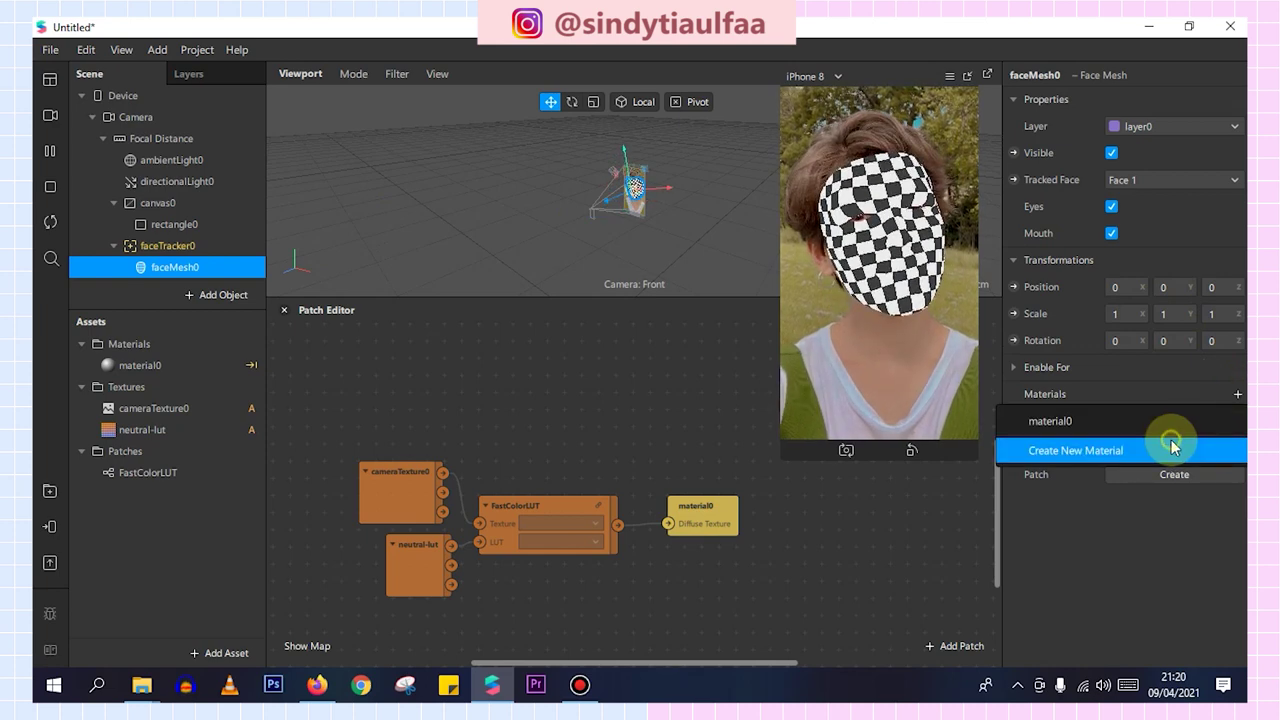
# Give faceMesh0 a new Retouching material, material1, with skin smoothing at 100
pyautogui.click(1172, 449)
pyautogui.click(145, 386)
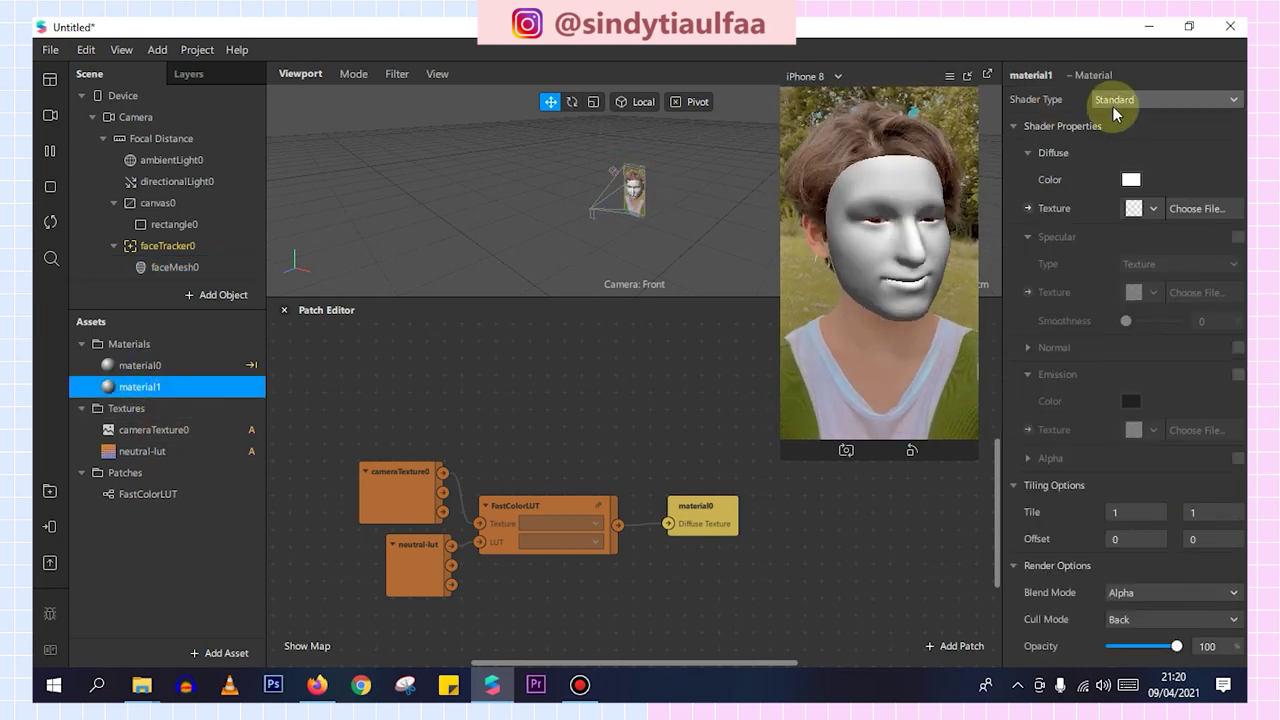
pyautogui.click(1186, 100)
pyautogui.click(1166, 211)
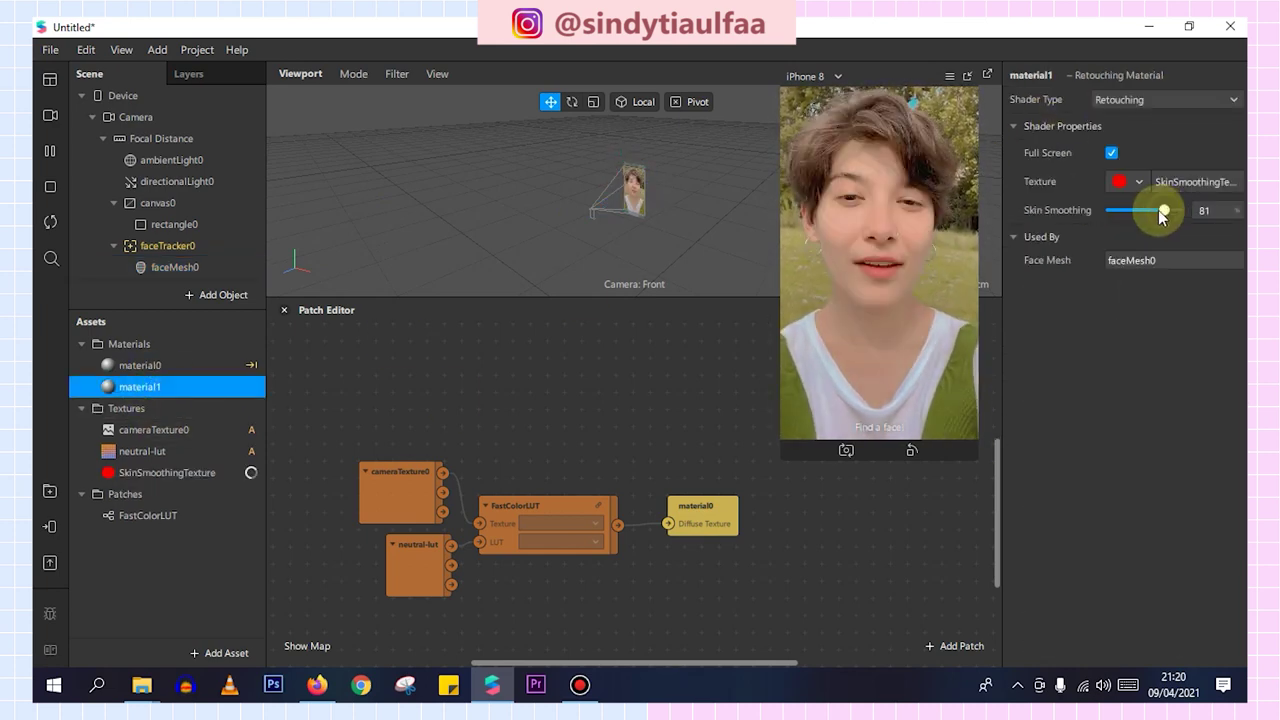
pyautogui.click(64, 148)
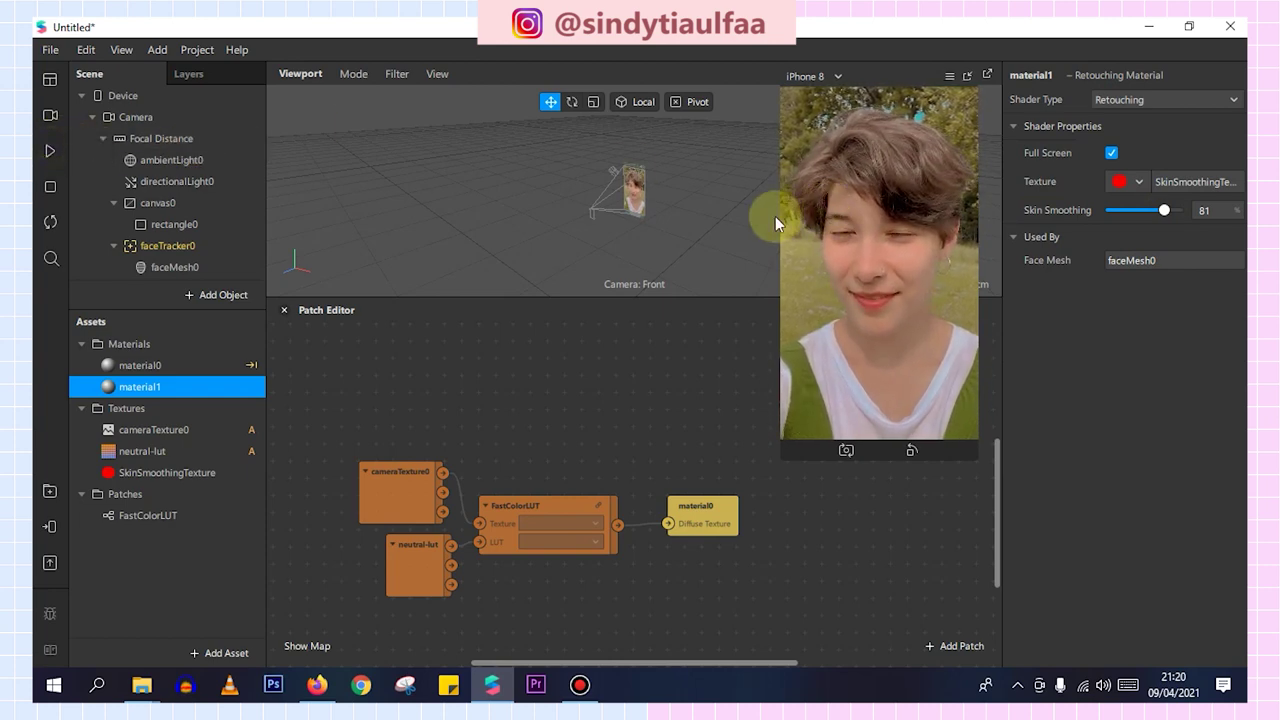
pyautogui.moveTo(777, 213); pyautogui.dragTo(741, 358)
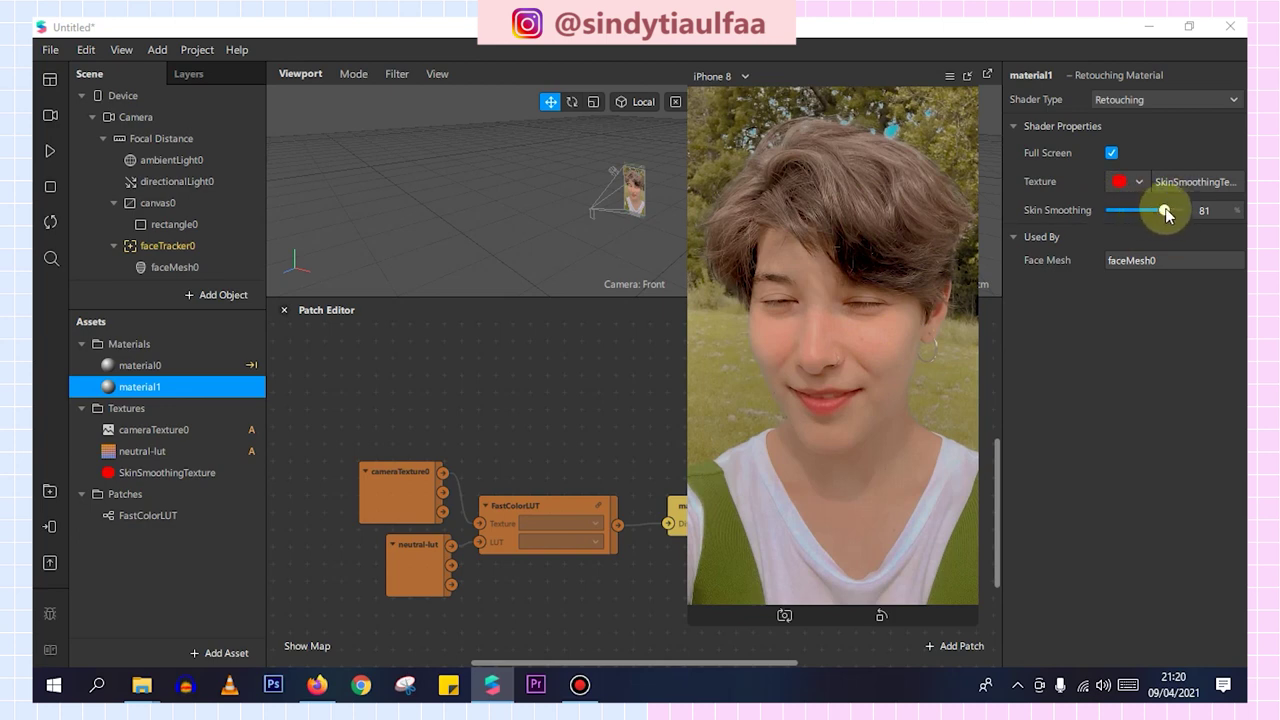
pyautogui.moveTo(1168, 212); pyautogui.dragTo(1199, 215)
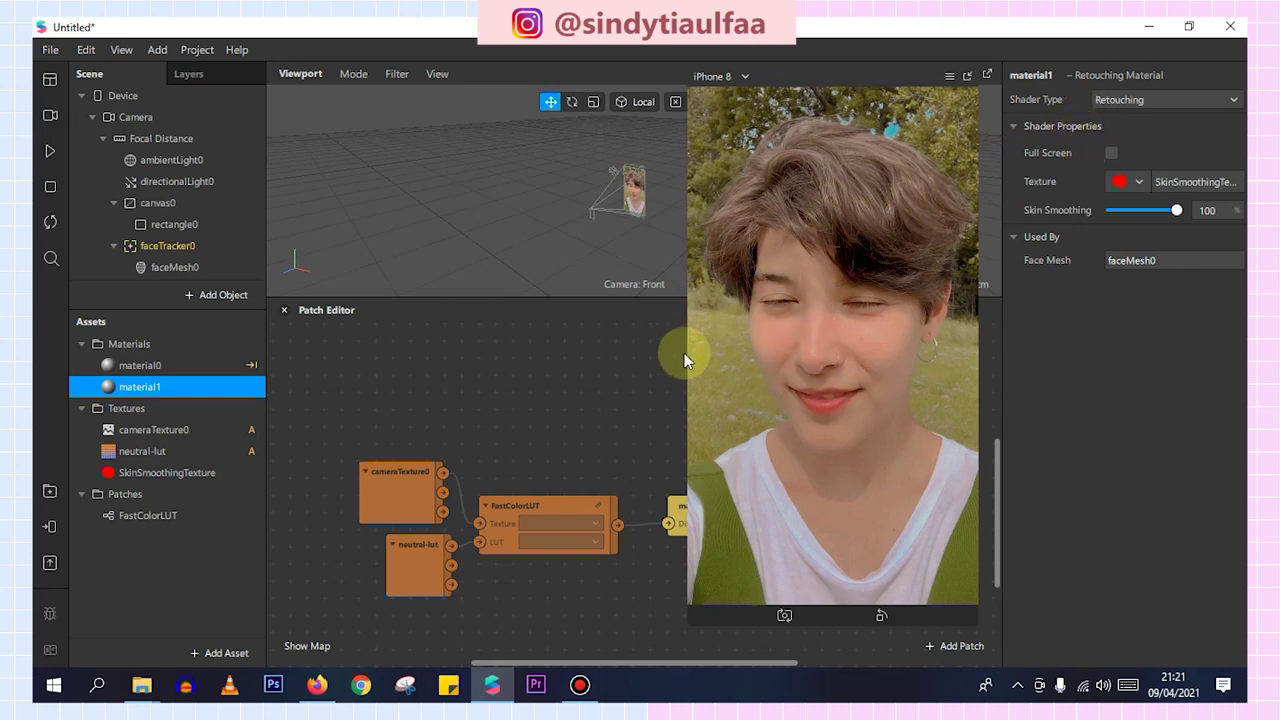
# Add a second face mesh, faceMesh1, under faceTracker0
pyautogui.click(203, 476)
pyautogui.scroll(-2, 1030, 362)
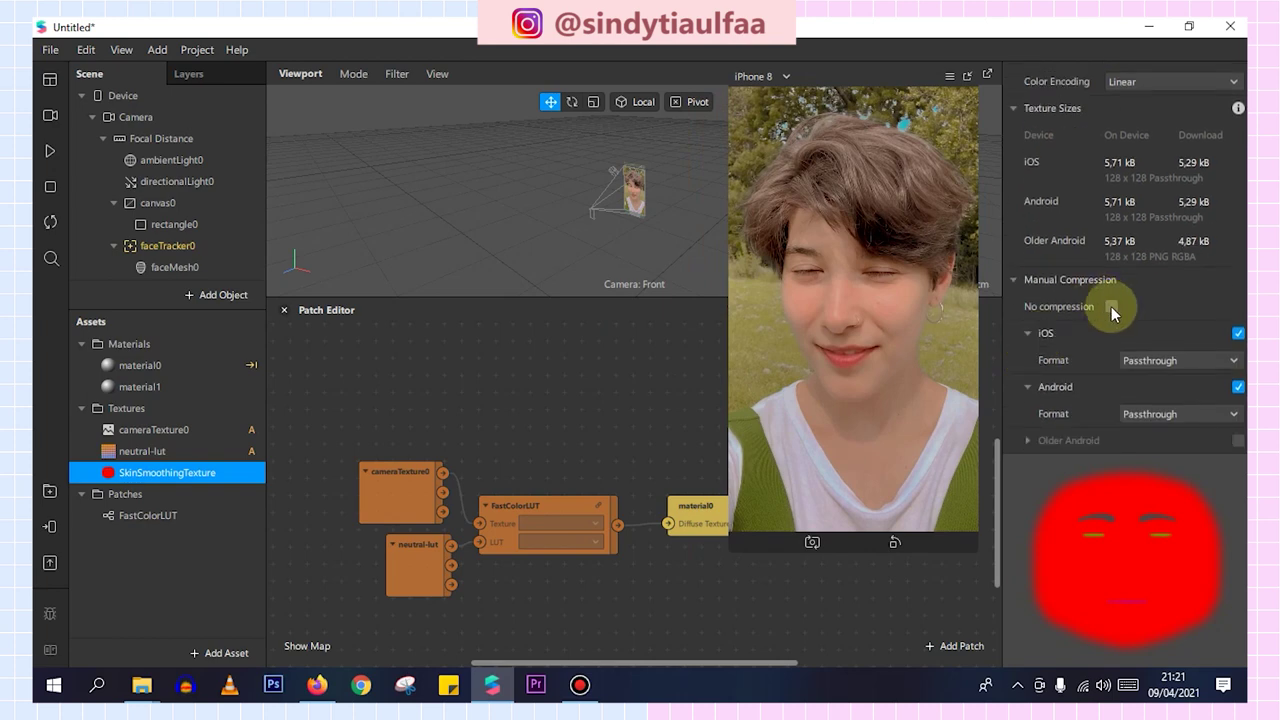
pyautogui.moveTo(729, 336); pyautogui.dragTo(805, 270)
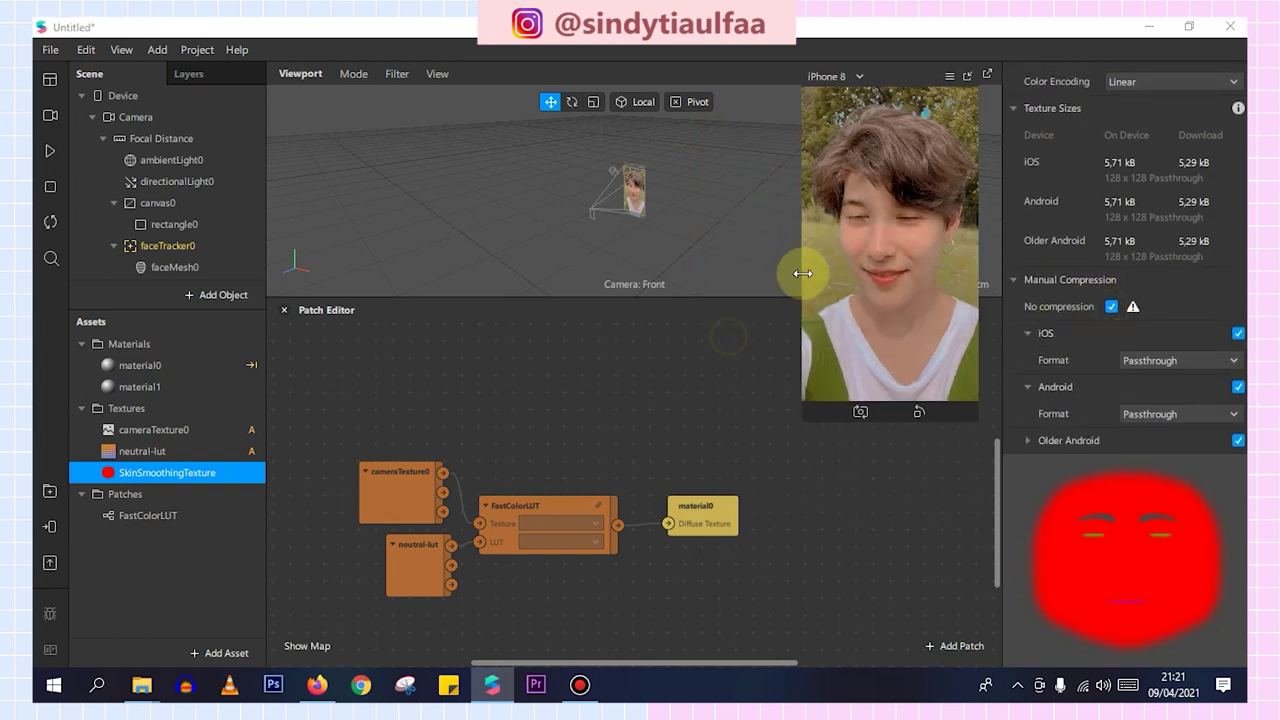
pyautogui.click(163, 250)
pyautogui.rightClick(165, 250)
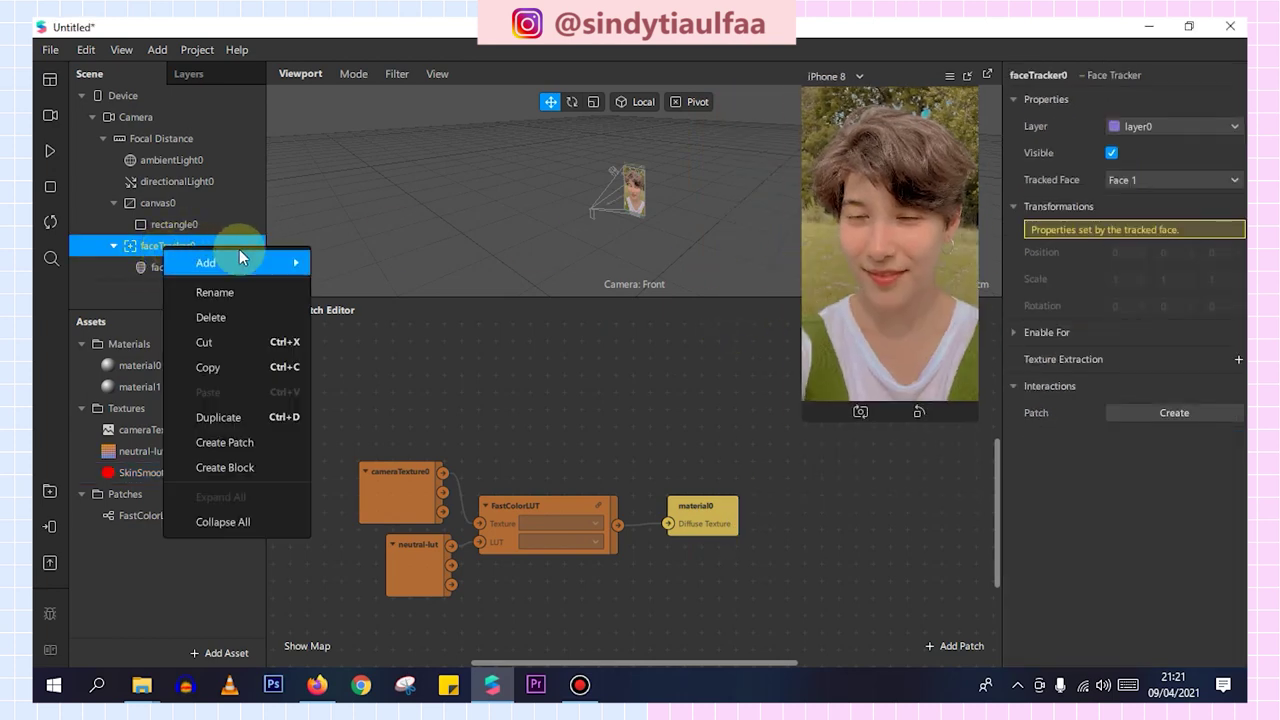
pyautogui.moveTo(243, 251)
pyautogui.click(438, 310)
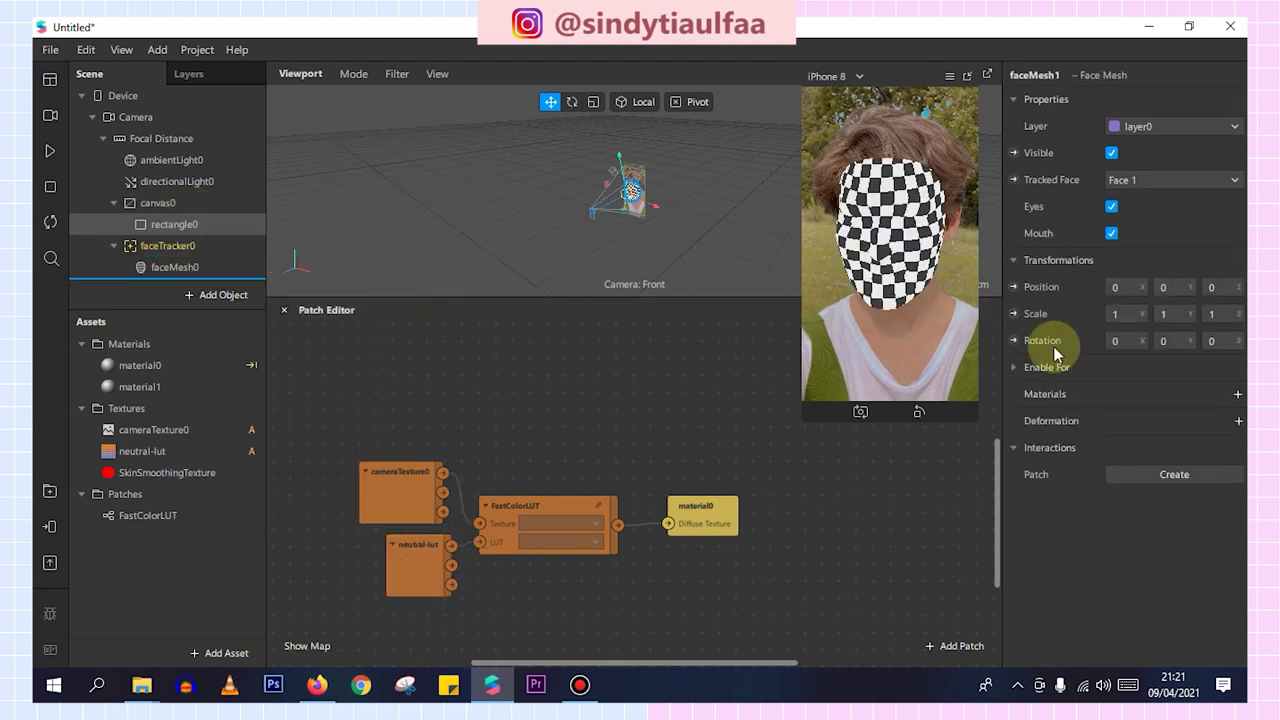
# Give faceMesh1 a new Flat-shaded material, material2, and expand its advanced render options
pyautogui.click(1237, 395)
pyautogui.click(1151, 481)
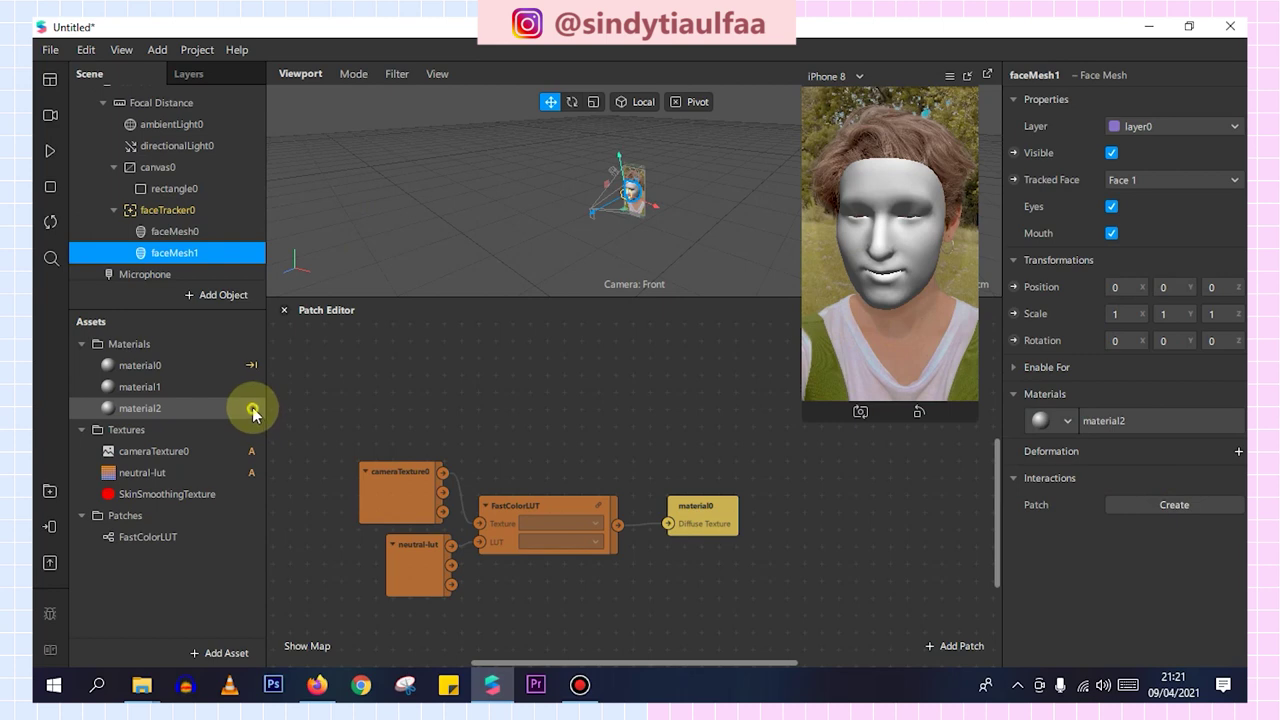
pyautogui.click(150, 408)
pyautogui.click(1150, 99)
pyautogui.click(1158, 105)
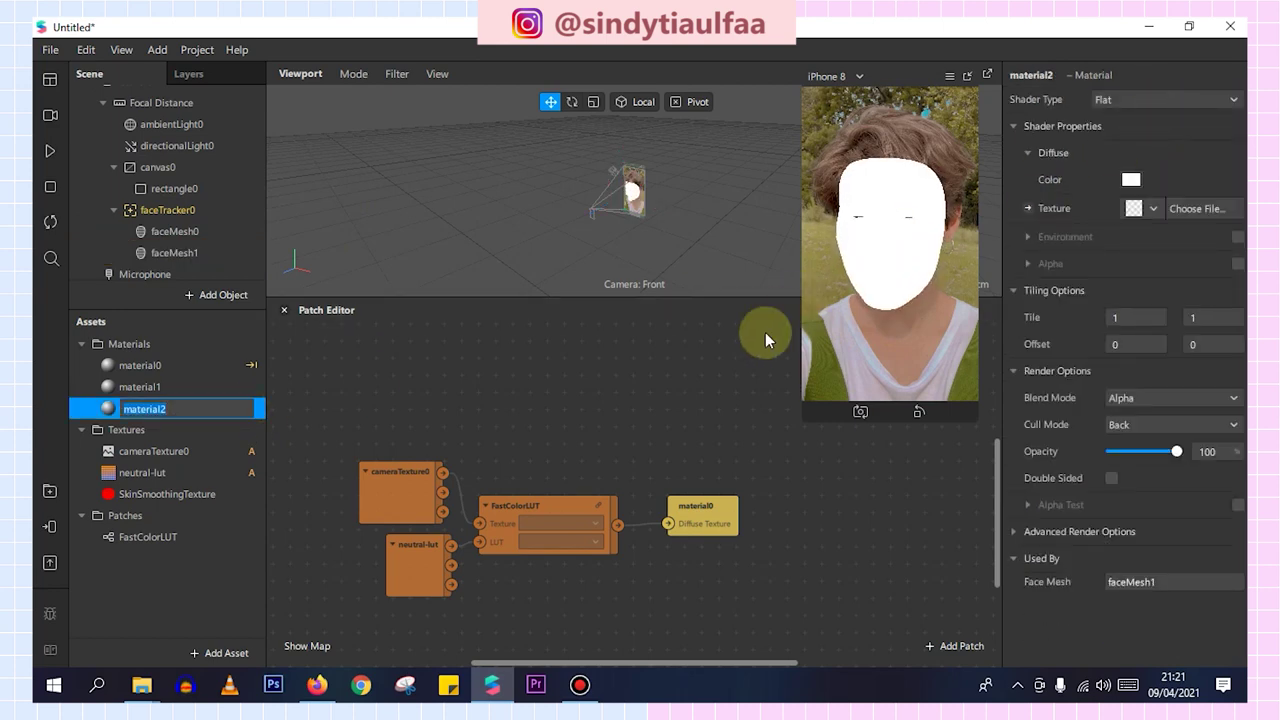
pyautogui.click(1013, 532)
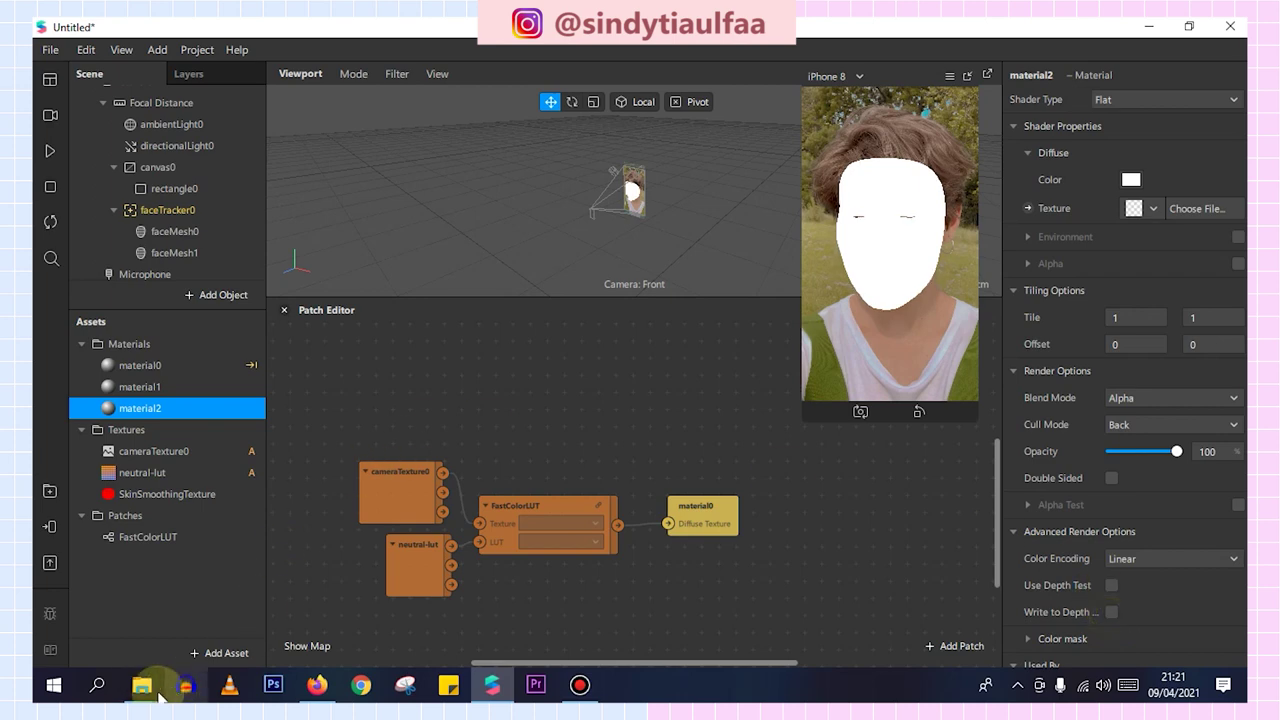
# Drag Blush and Lips.png and omb peachy.png from the File Explorer folder into Spark AR's Assets panel
pyautogui.moveTo(141, 686)
pyautogui.click(155, 615)
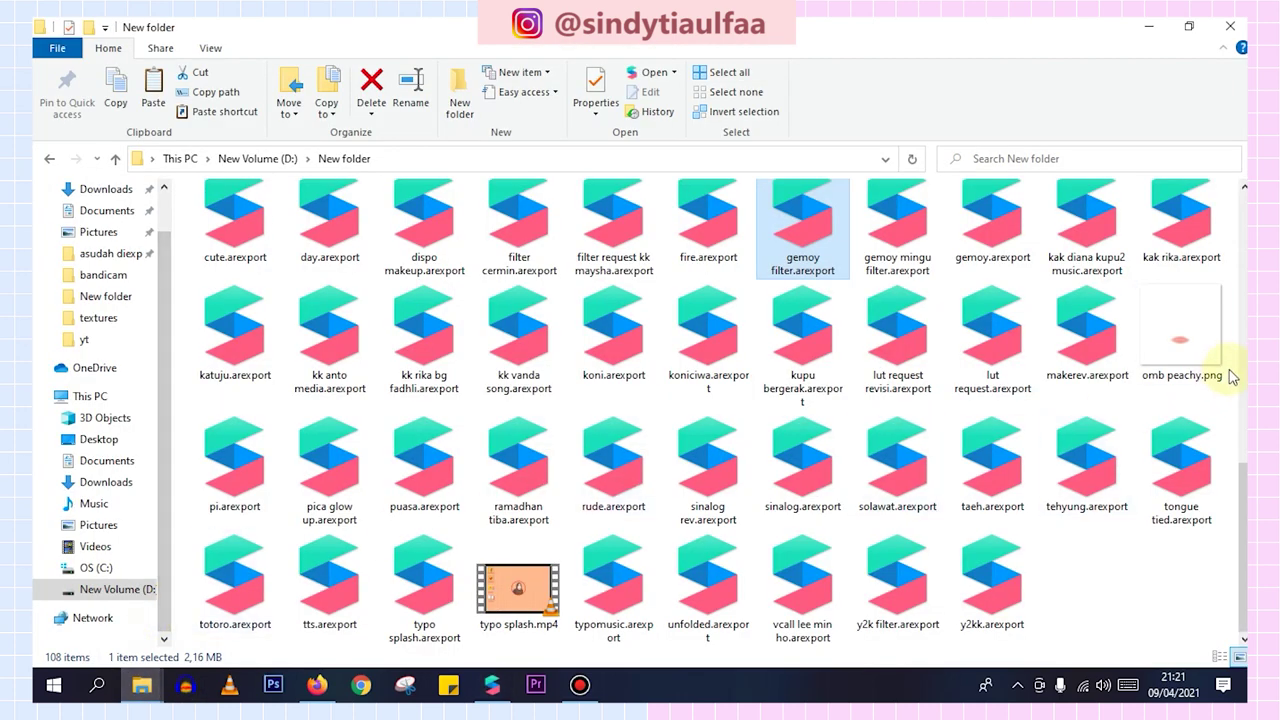
pyautogui.click(1184, 345)
pyautogui.scroll(2, 1208, 440)
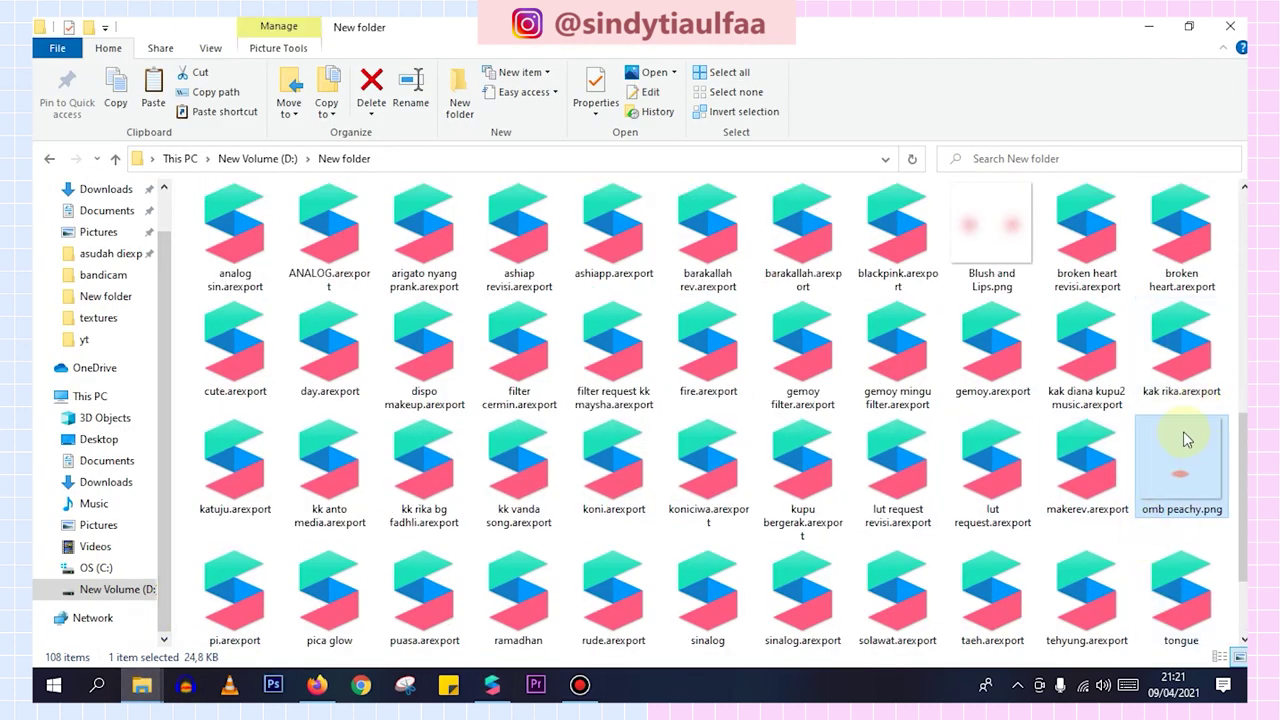
pyautogui.moveTo(998, 230); pyautogui.dragTo(119, 551)
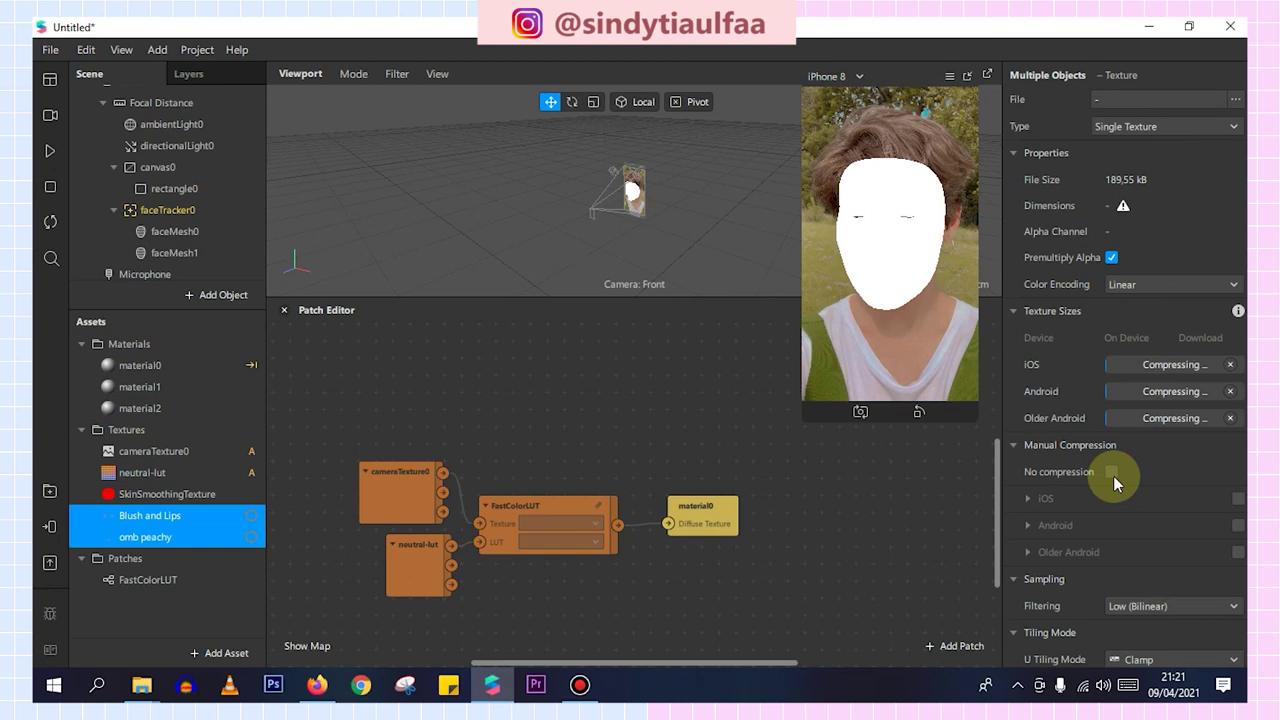
# Turn off compression for the two new textures and select faceMesh1
pyautogui.click(1112, 473)
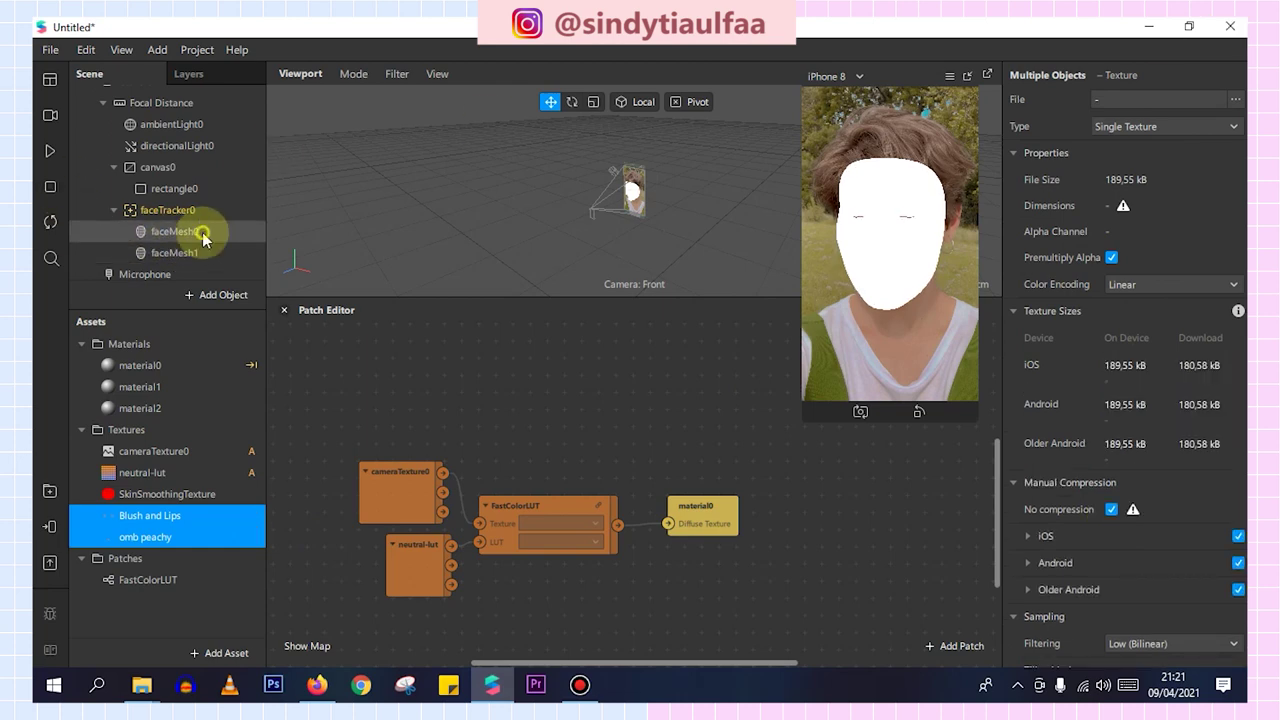
pyautogui.click(182, 232)
pyautogui.click(185, 252)
# Assign material2 to faceMesh1 and give material2 the Blush and Lips texture
pyautogui.moveTo(160, 405); pyautogui.dragTo(1143, 428)
pyautogui.doubleClick(152, 409)
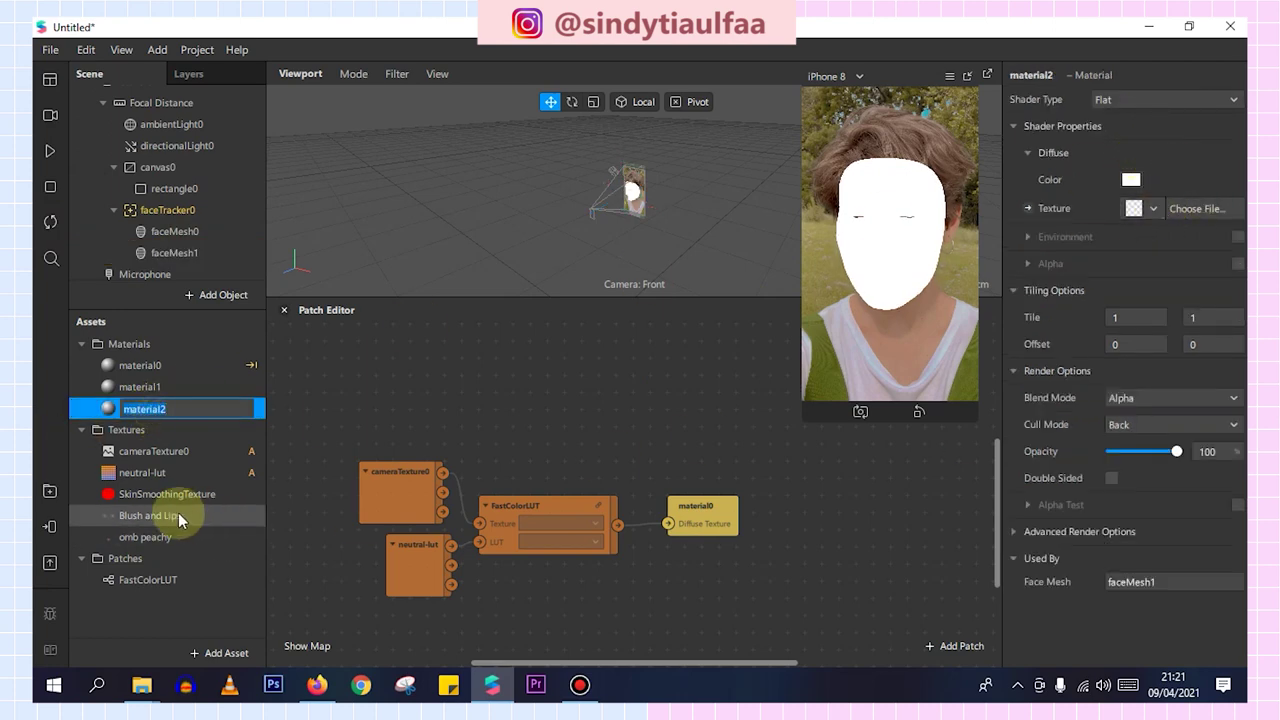
pyautogui.click(1152, 208)
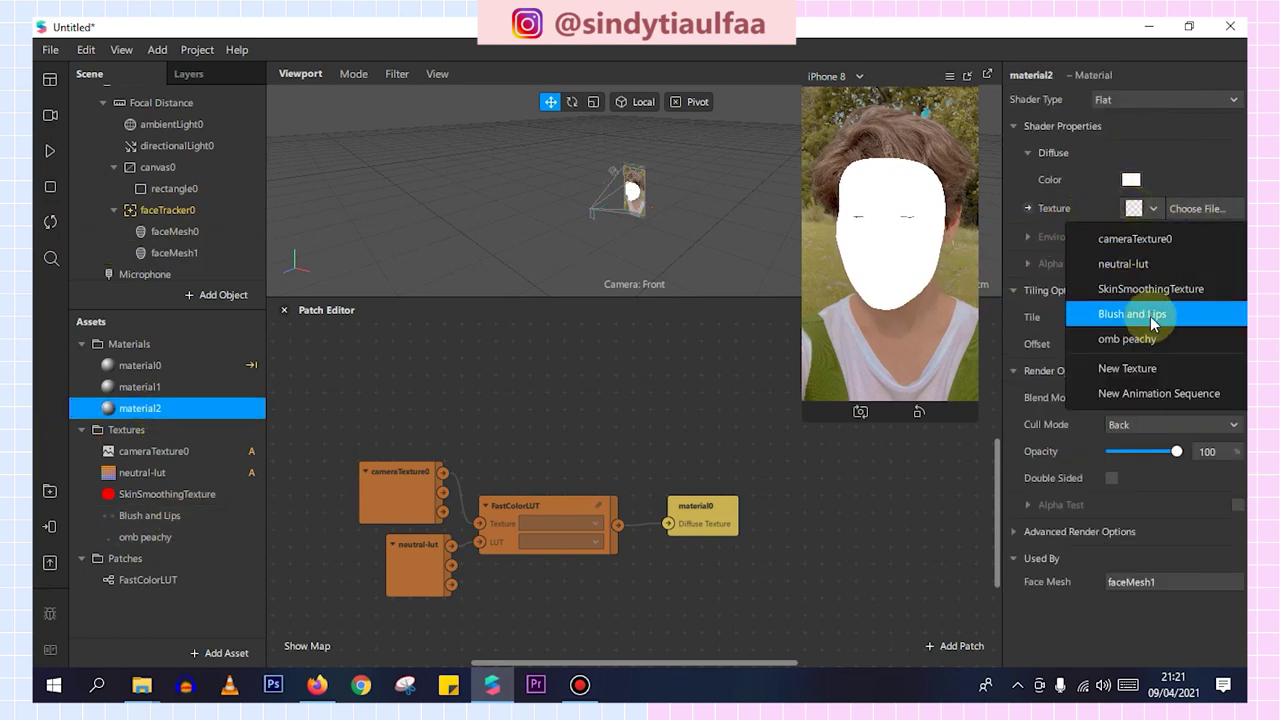
pyautogui.click(1140, 313)
pyautogui.click(51, 152)
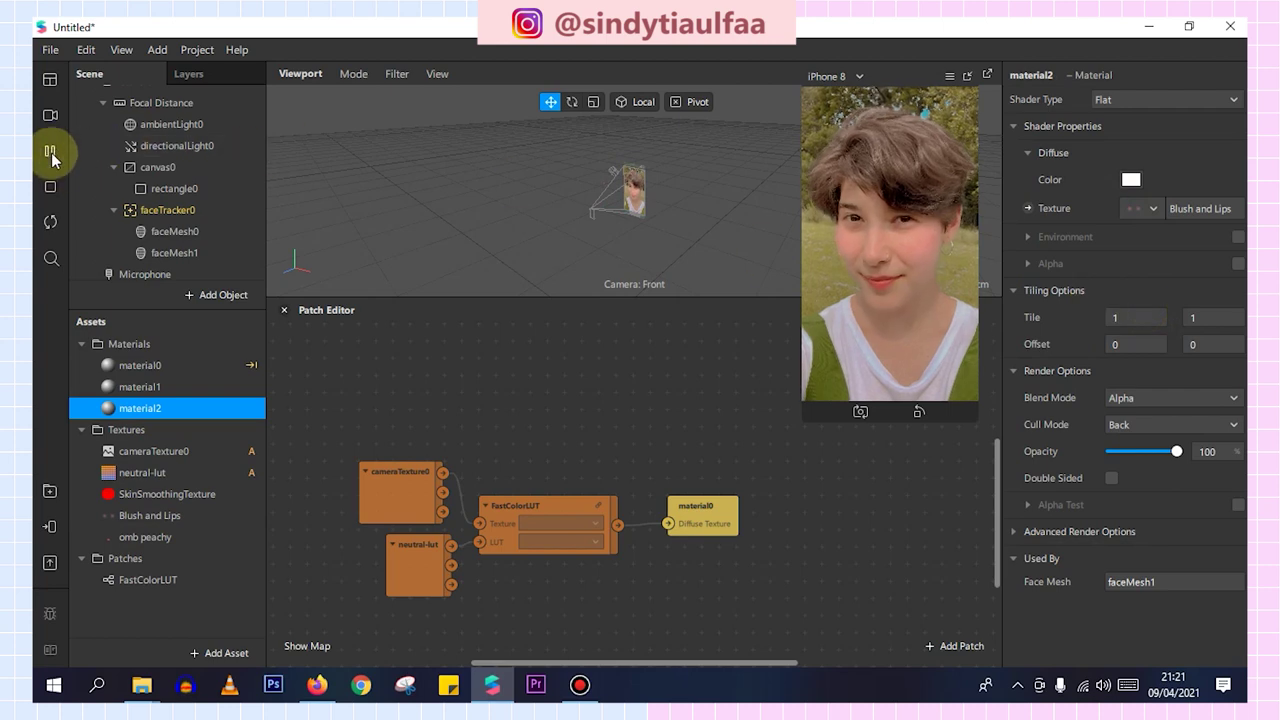
# Switch the preview to the smiling man simulation video and enlarge the phone simulator window
pyautogui.click(51, 152)
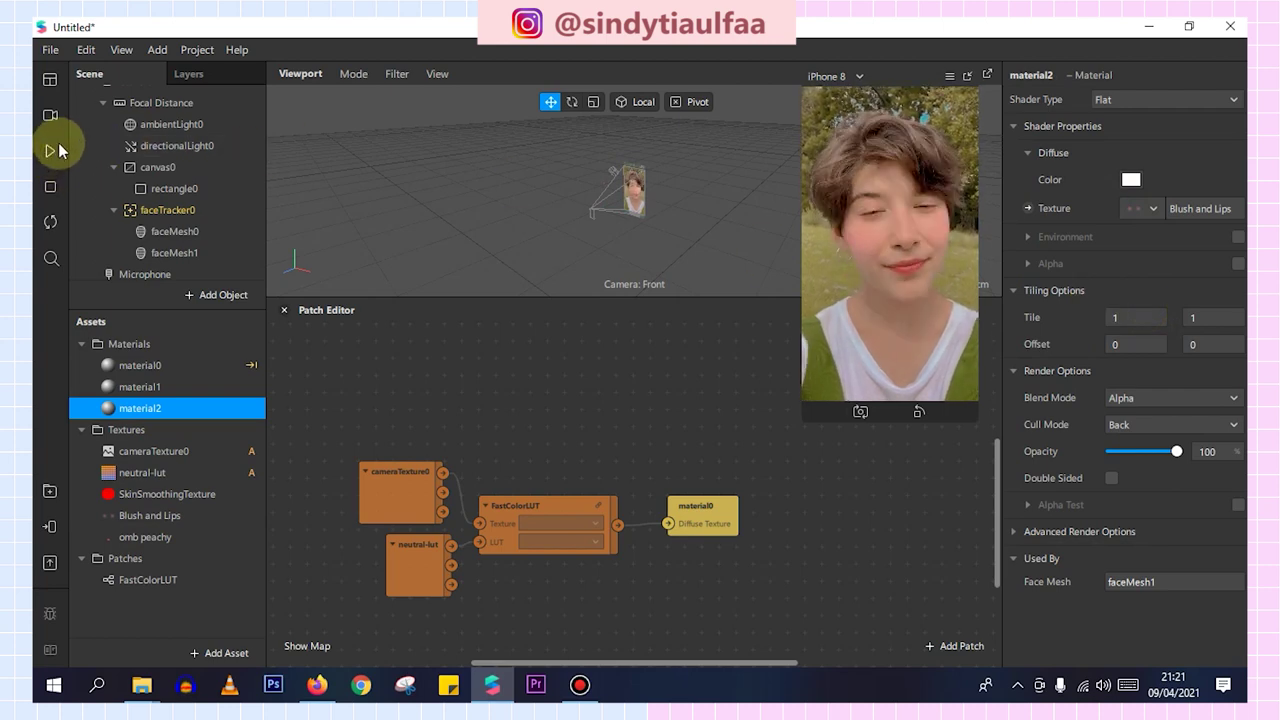
pyautogui.click(49, 120)
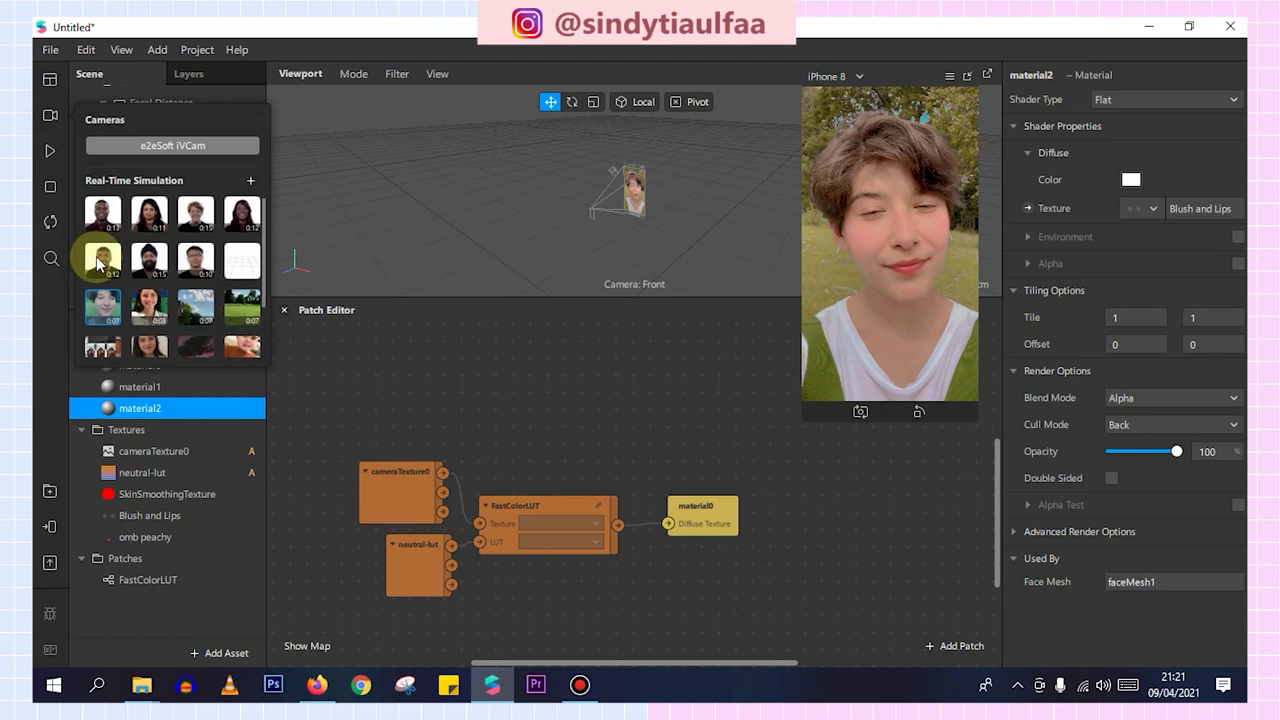
pyautogui.click(100, 222)
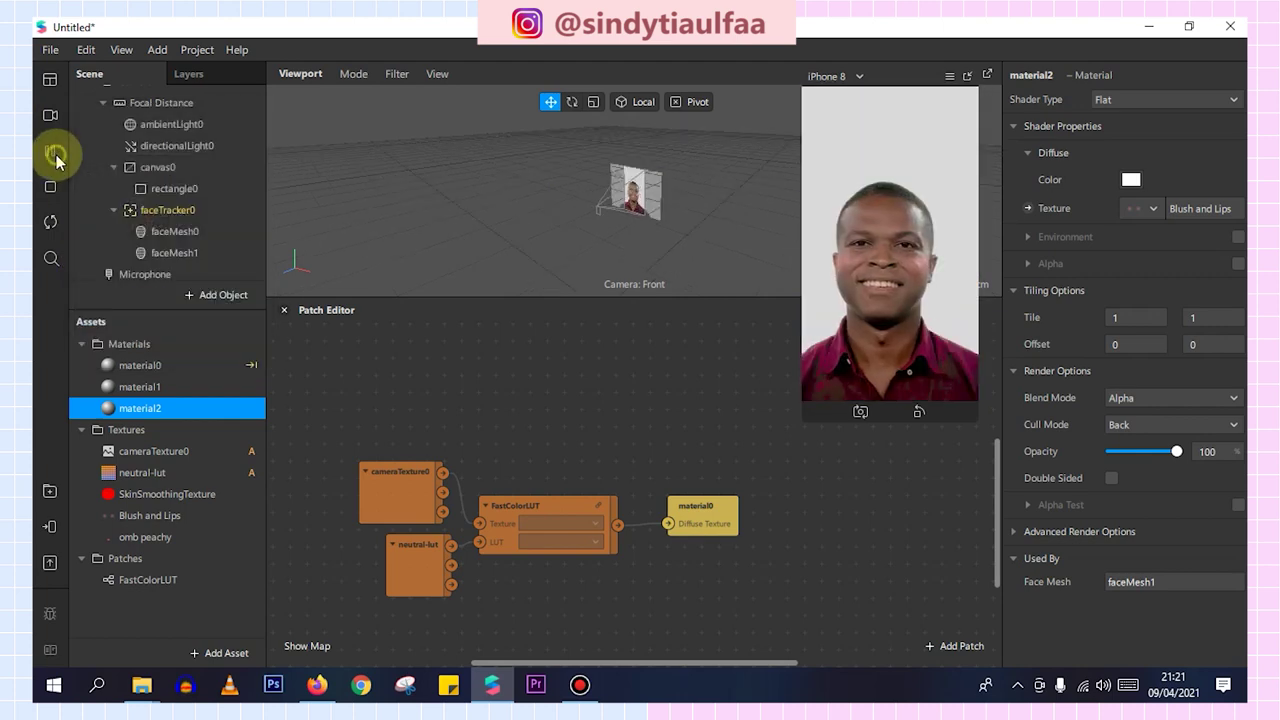
pyautogui.click(968, 72)
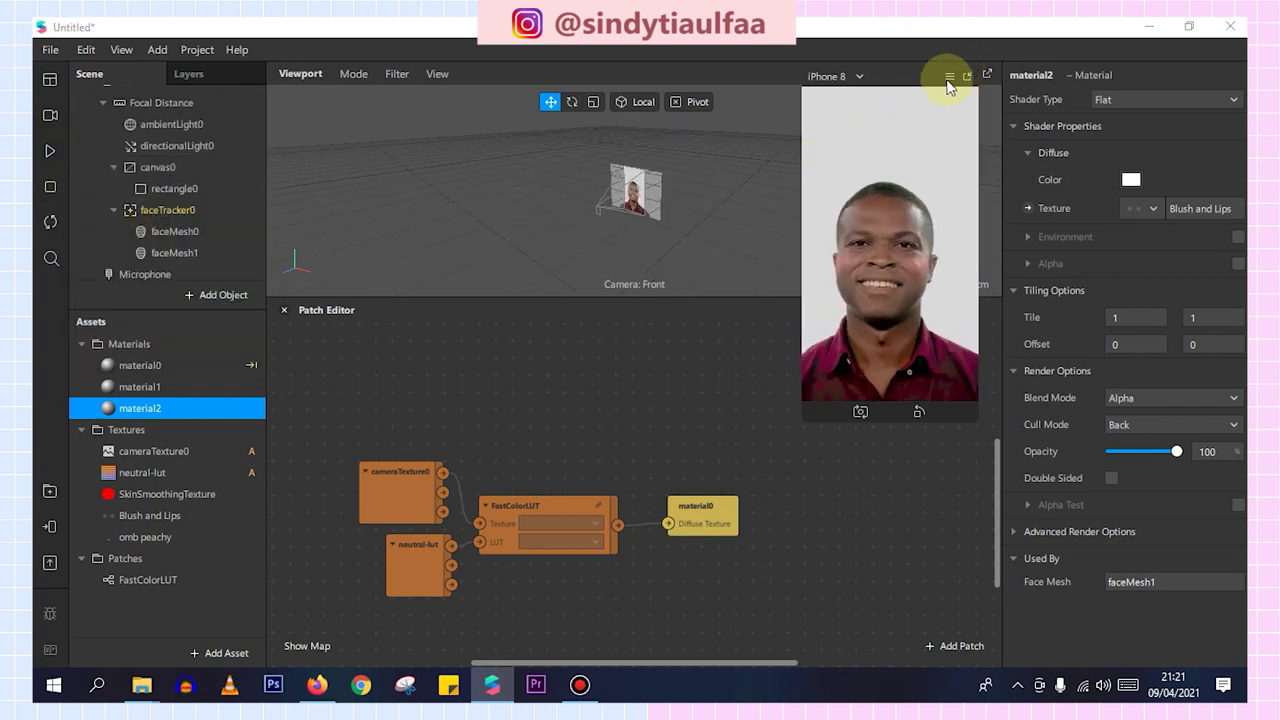
pyautogui.moveTo(803, 118); pyautogui.dragTo(735, 224)
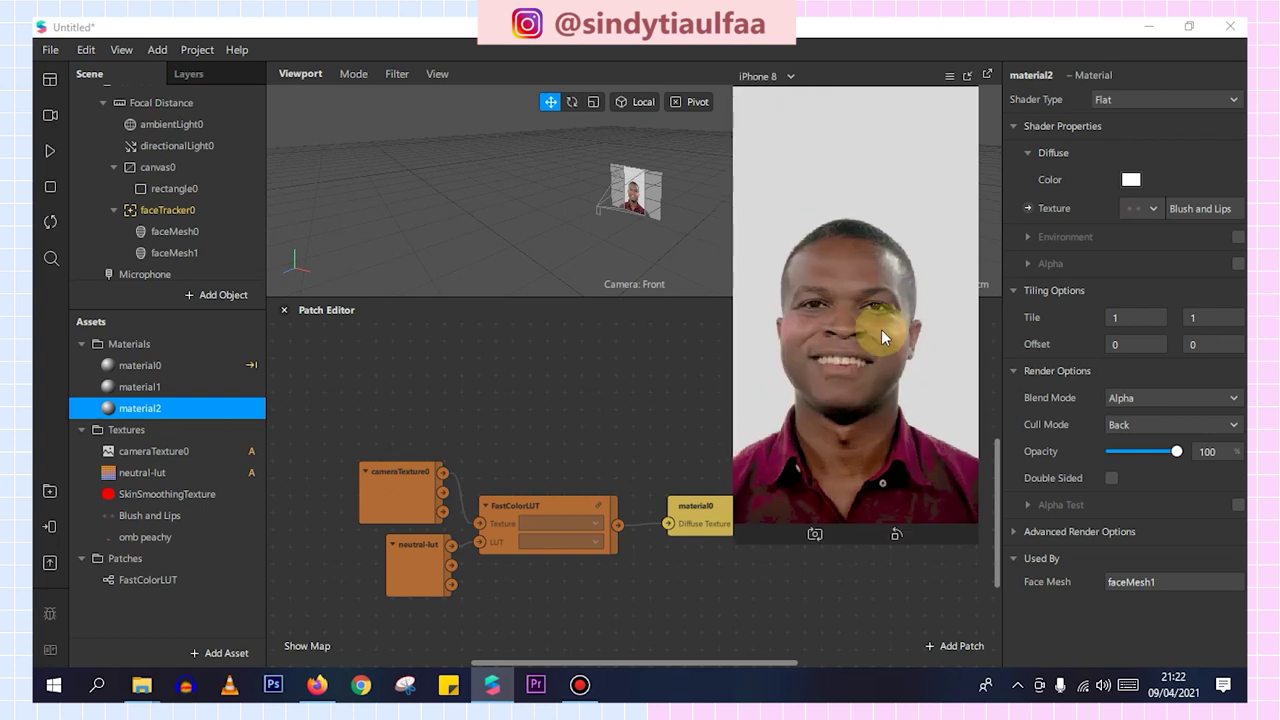
# Set material2's blend mode to Multiply with a pure red tint
pyautogui.click(1164, 397)
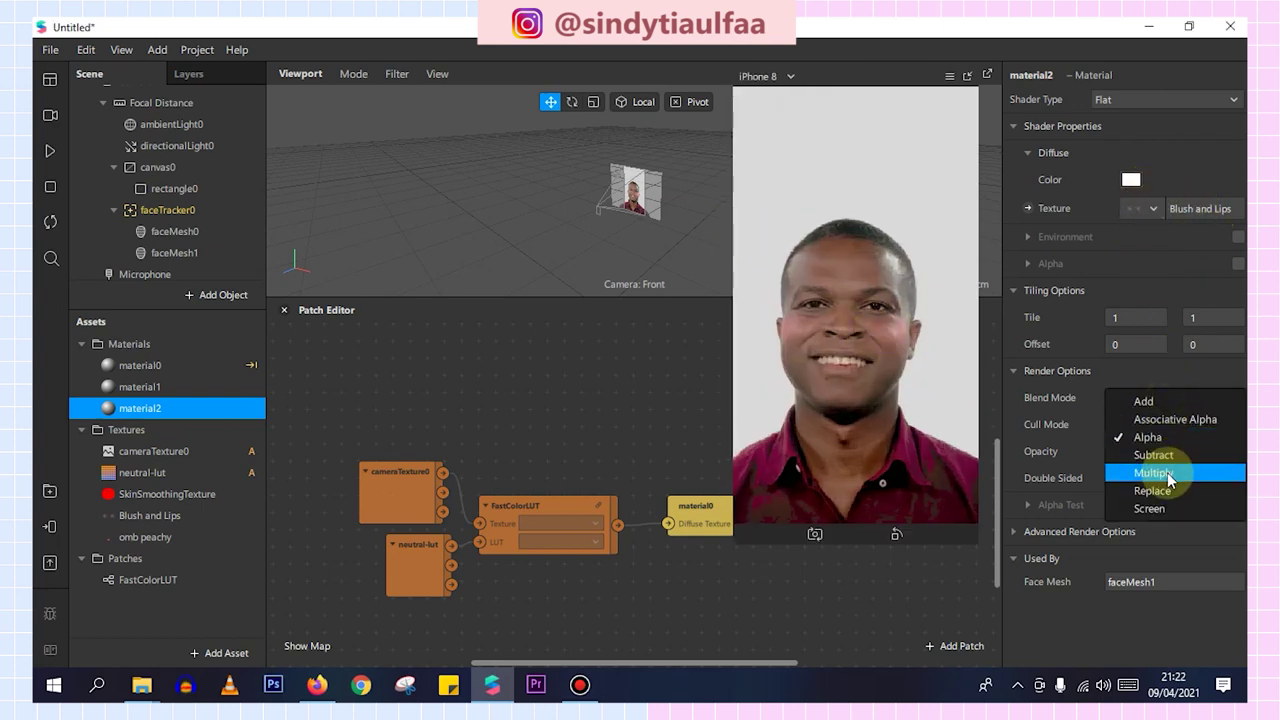
pyautogui.click(1078, 472)
pyautogui.click(1130, 179)
pyautogui.moveTo(680, 145); pyautogui.dragTo(370, 117)
pyautogui.moveTo(518, 160); pyautogui.dragTo(529, 150)
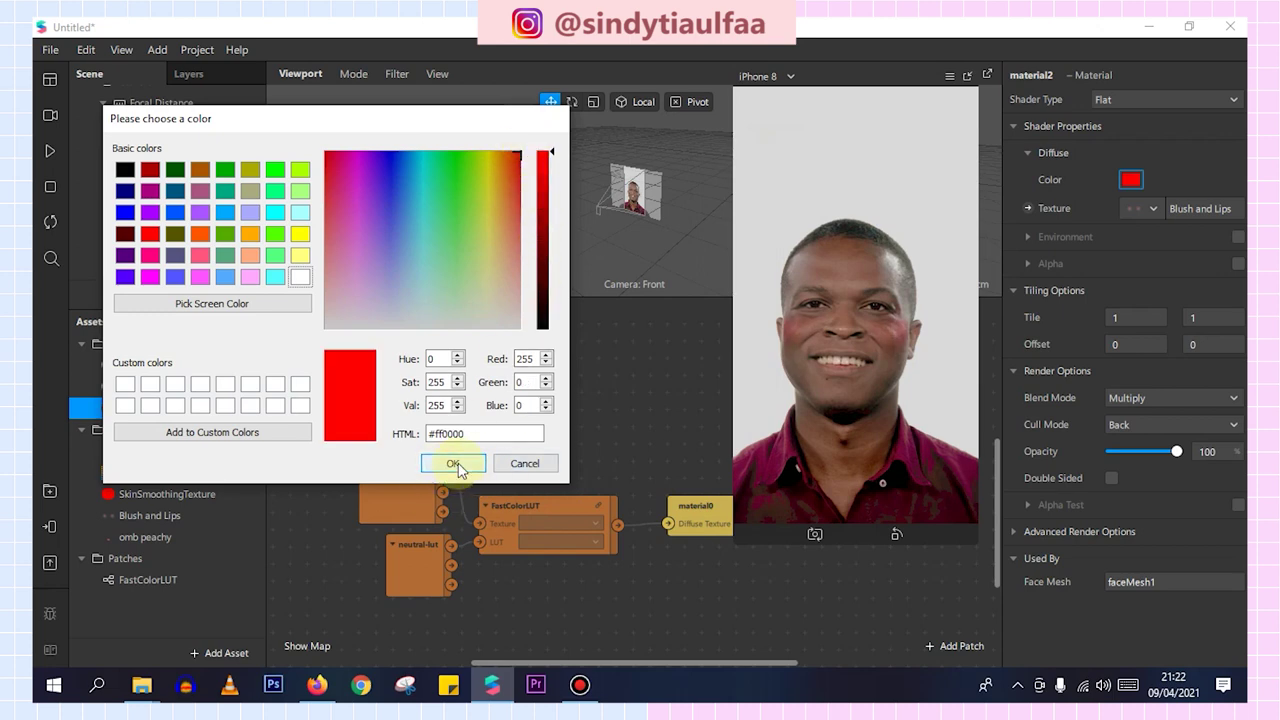
pyautogui.click(453, 464)
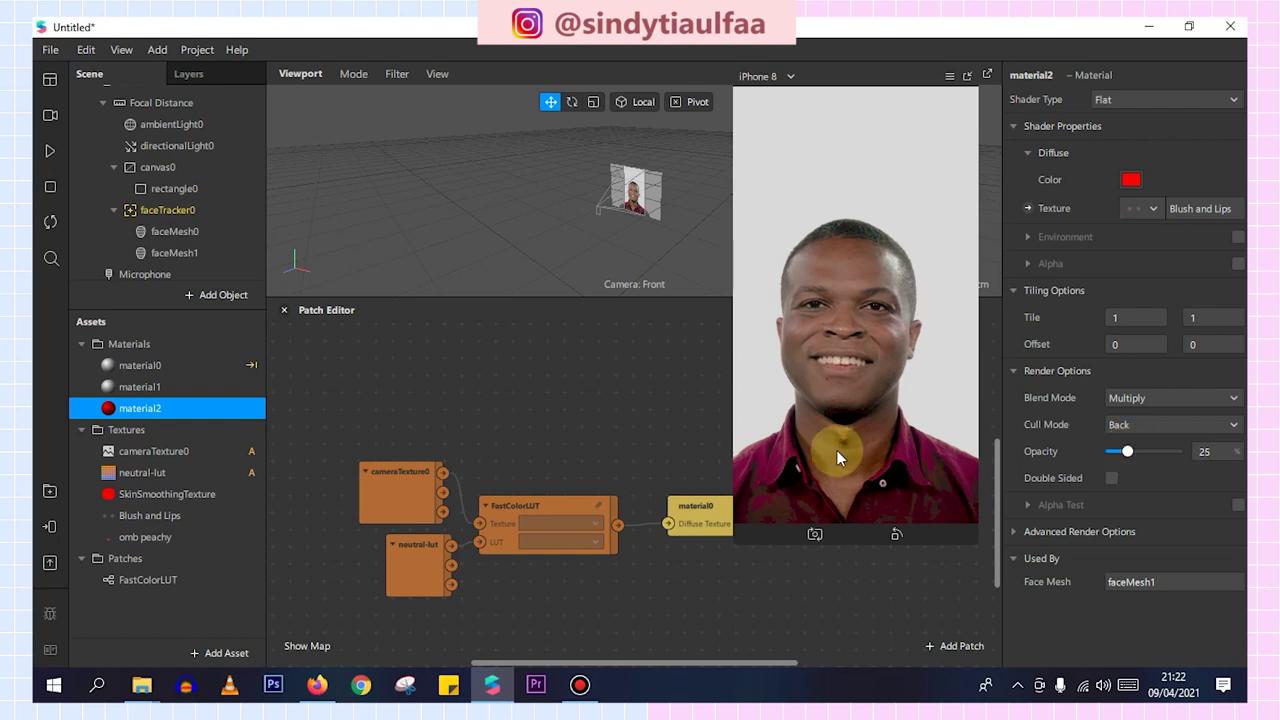
# Preview the filter briefly on the girl-in-the-field simulation video
pyautogui.click(50, 115)
pyautogui.click(103, 213)
pyautogui.click(50, 152)
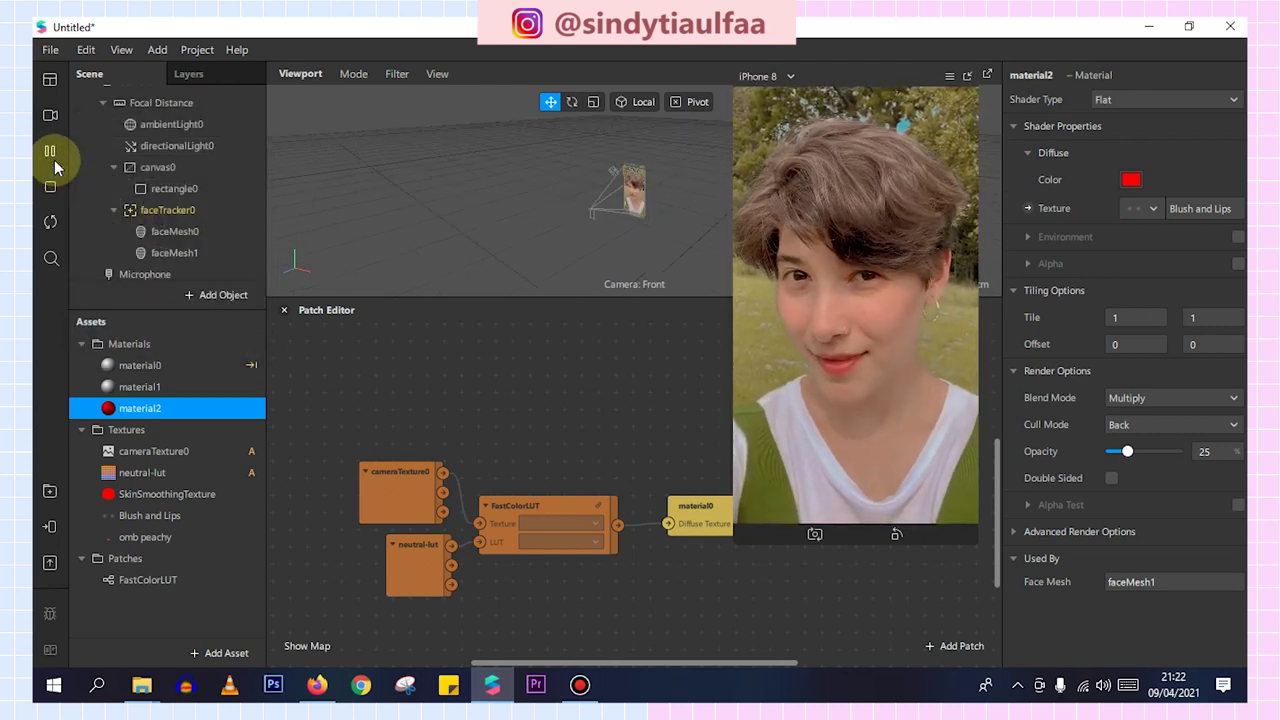
pyautogui.click(50, 152)
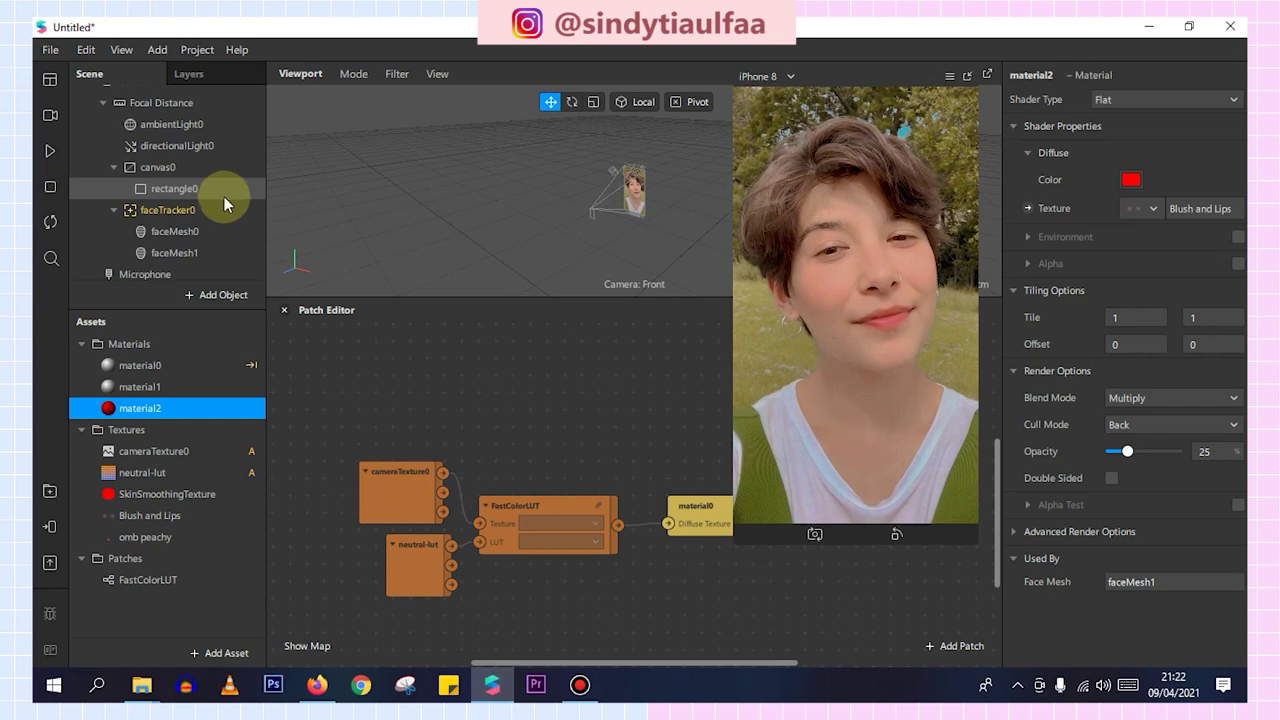
# Add faceMesh2 under the face tracker and give it a new material3
pyautogui.rightClick(202, 210)
pyautogui.moveTo(321, 227)
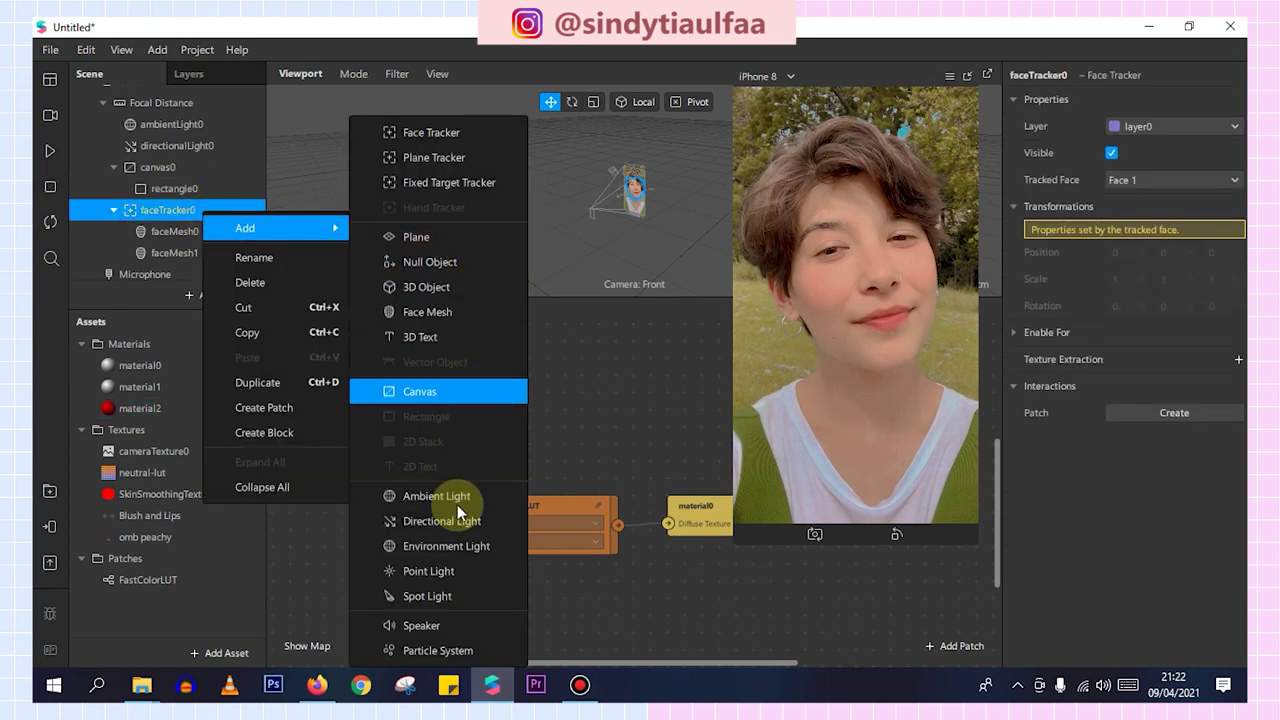
pyautogui.click(459, 314)
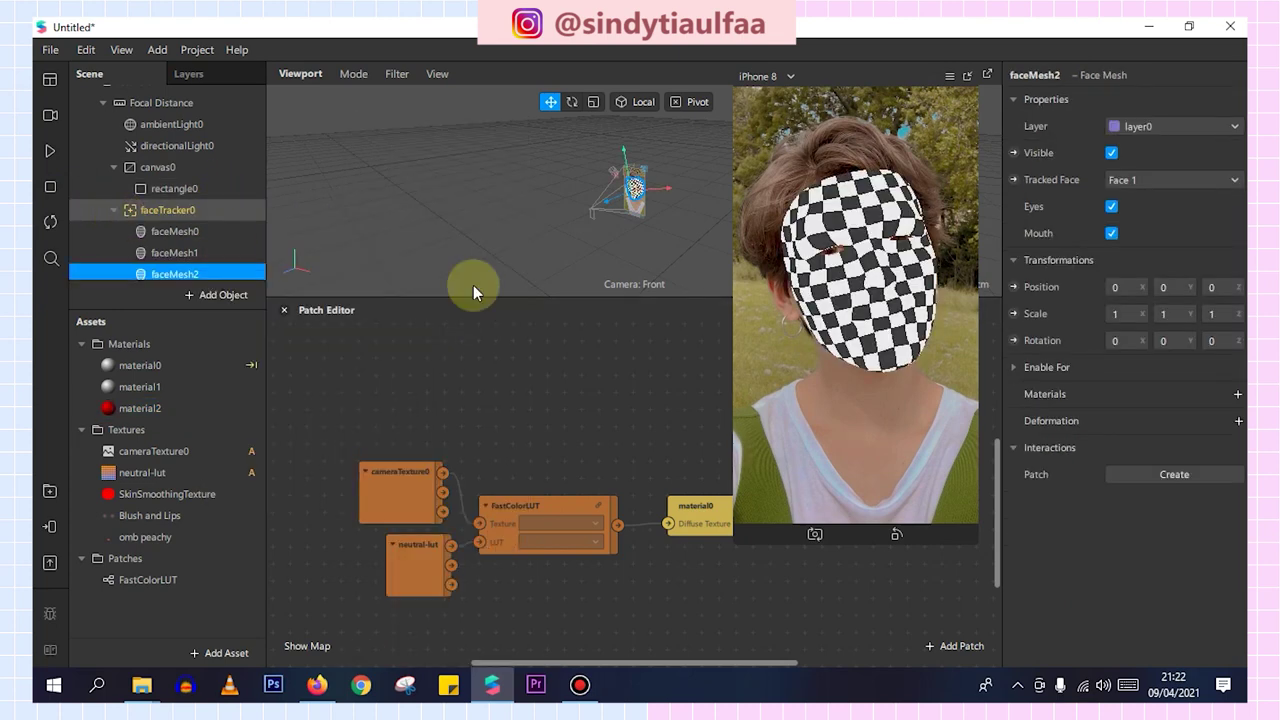
pyautogui.click(1238, 394)
pyautogui.click(1160, 506)
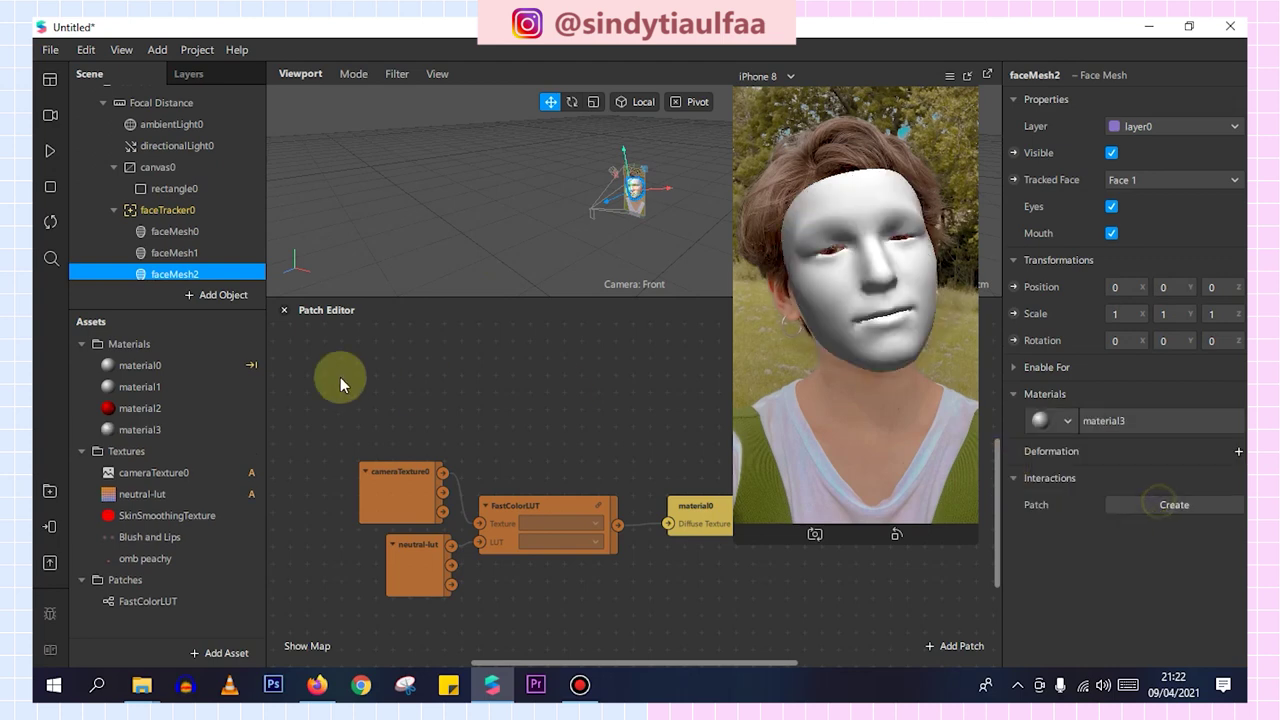
# Make material3 a Flat shader using the omb peachy texture
pyautogui.click(190, 430)
pyautogui.click(1183, 100)
pyautogui.click(1183, 100)
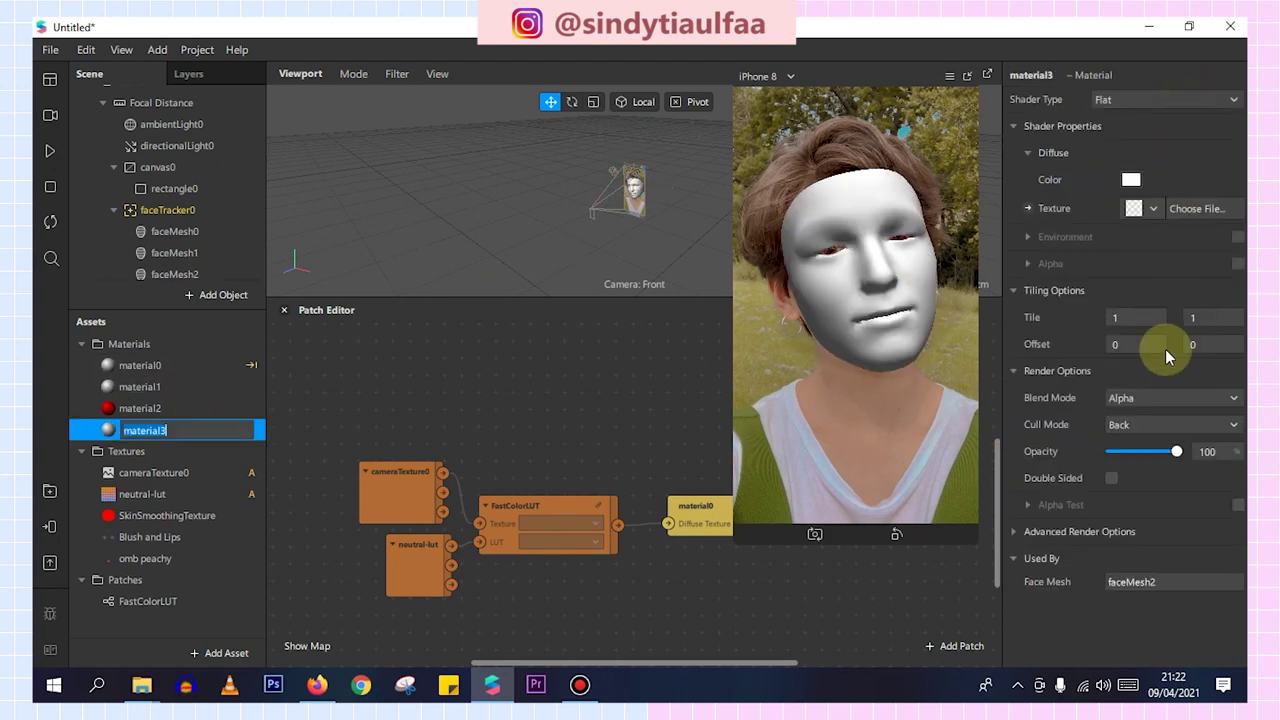
pyautogui.click(1012, 535)
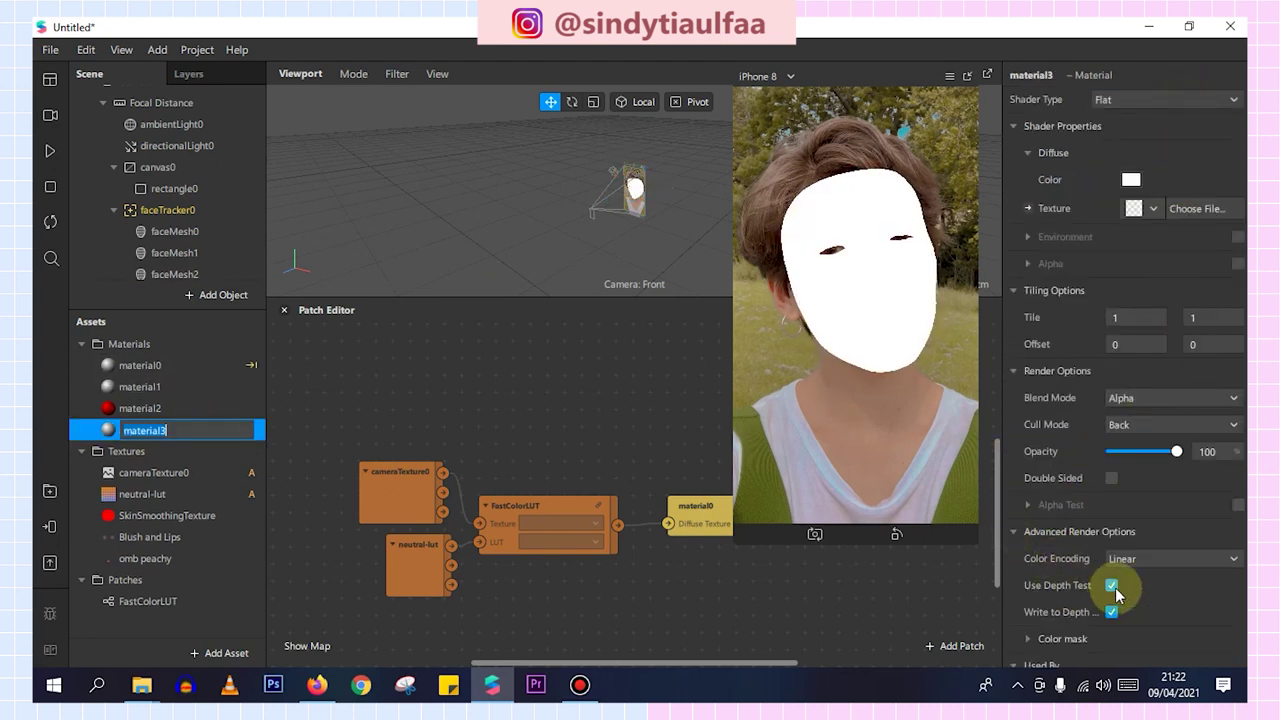
pyautogui.click(1140, 208)
pyautogui.click(1143, 340)
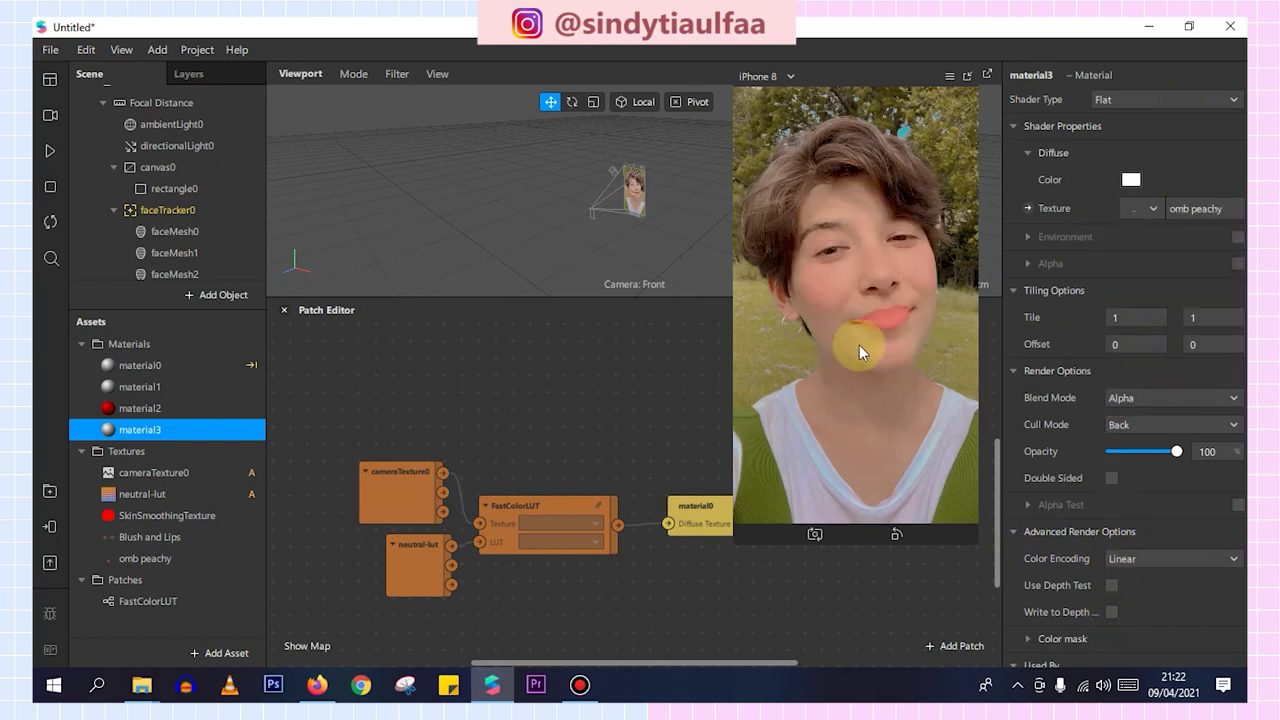
# Set material3's blend mode to Multiply
pyautogui.click(1120, 398)
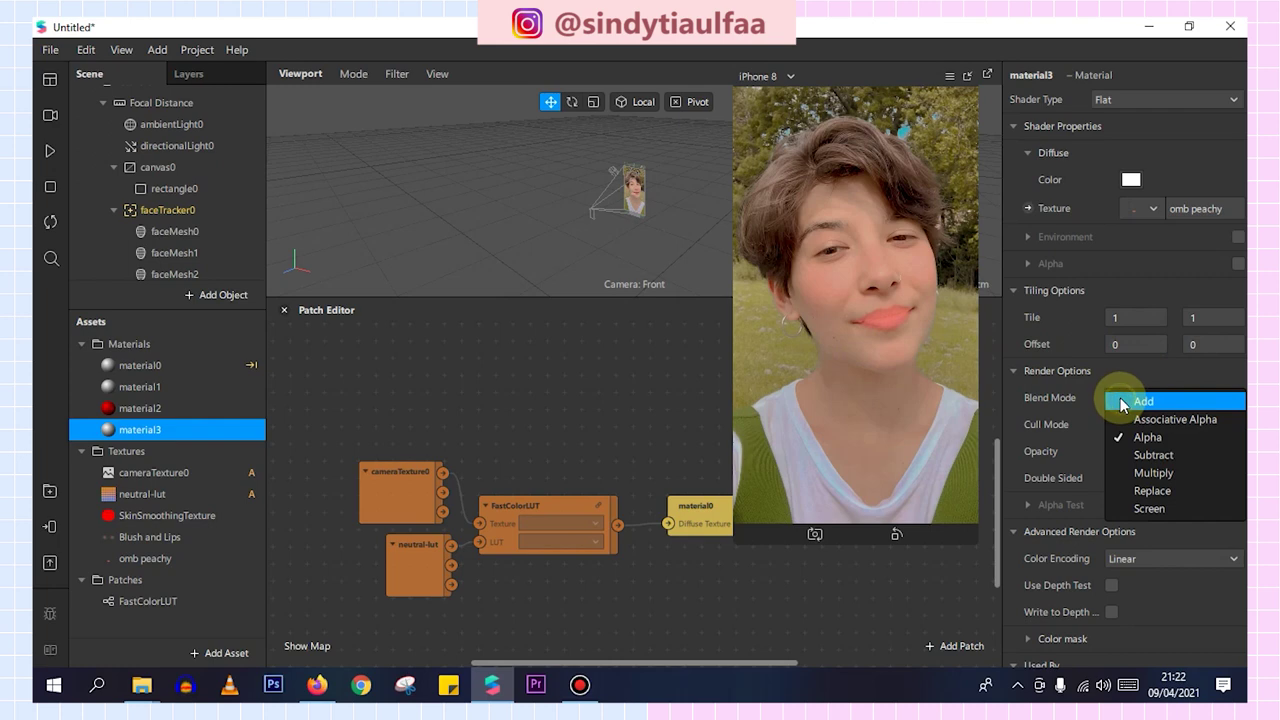
pyautogui.click(1155, 470)
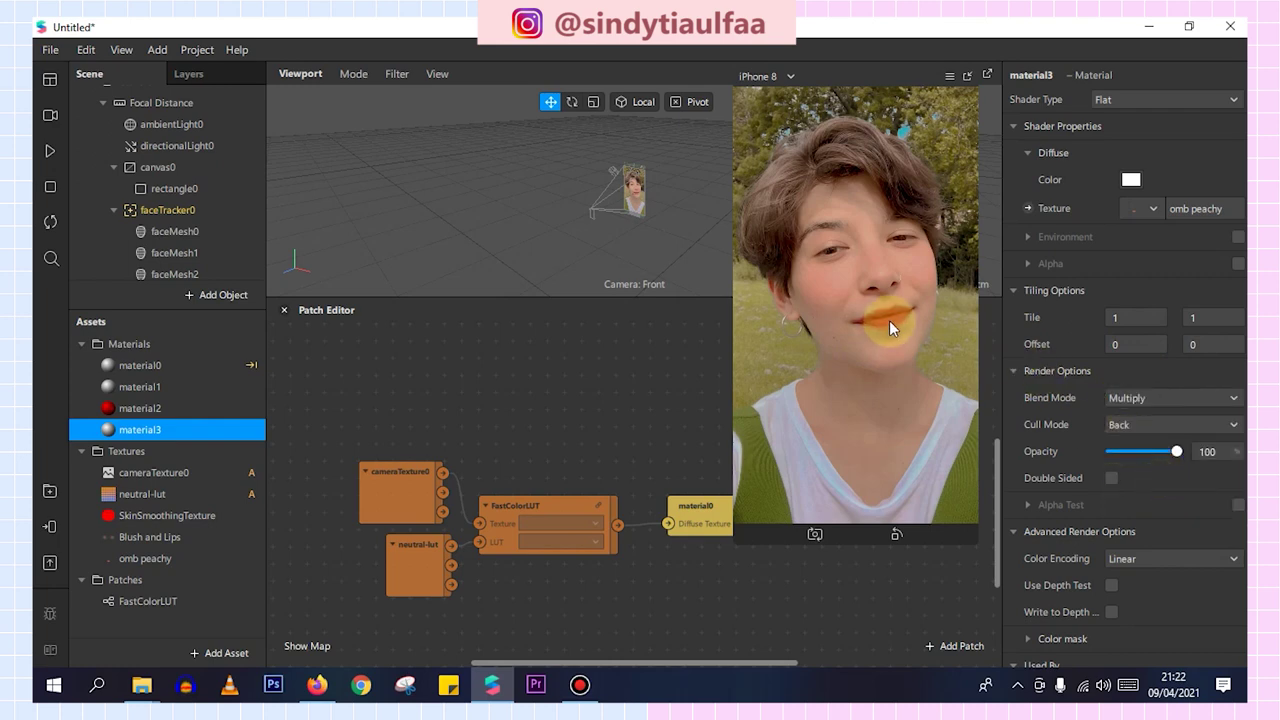
pyautogui.click(1130, 180)
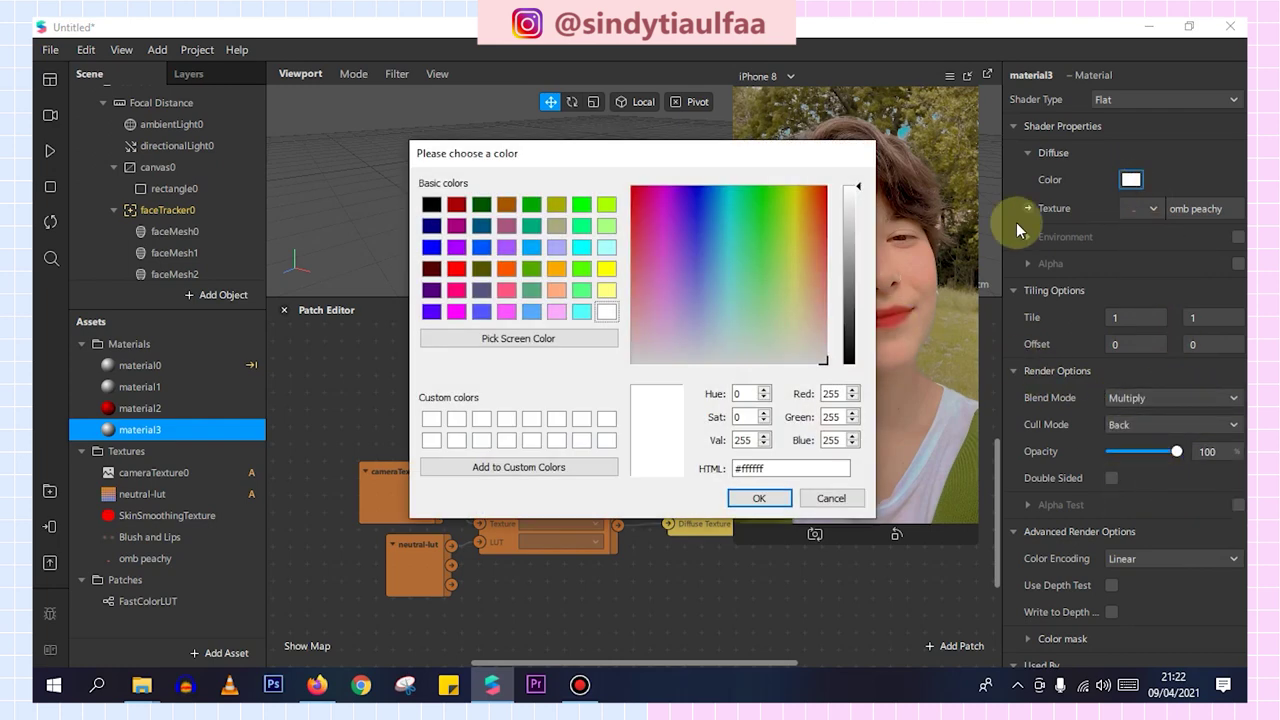
pyautogui.click(826, 502)
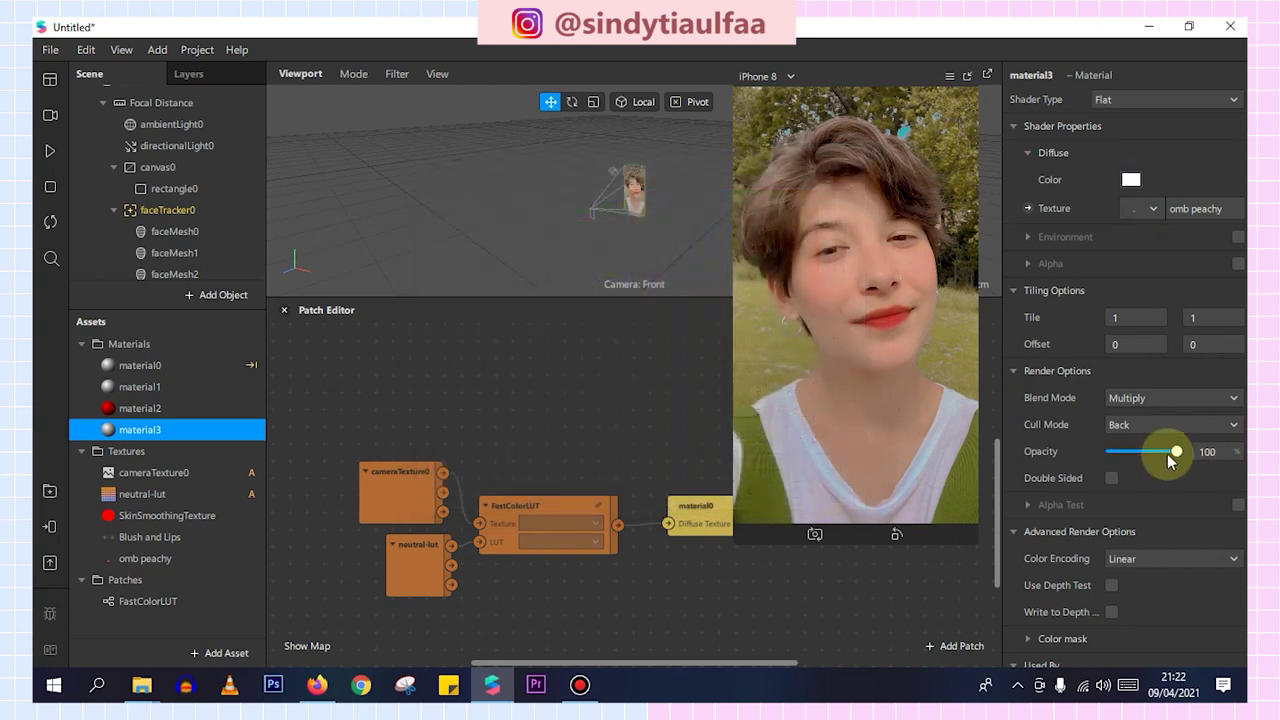
# Switch the preview to the first simulation video
pyautogui.click(50, 151)
pyautogui.click(50, 116)
pyautogui.click(99, 210)
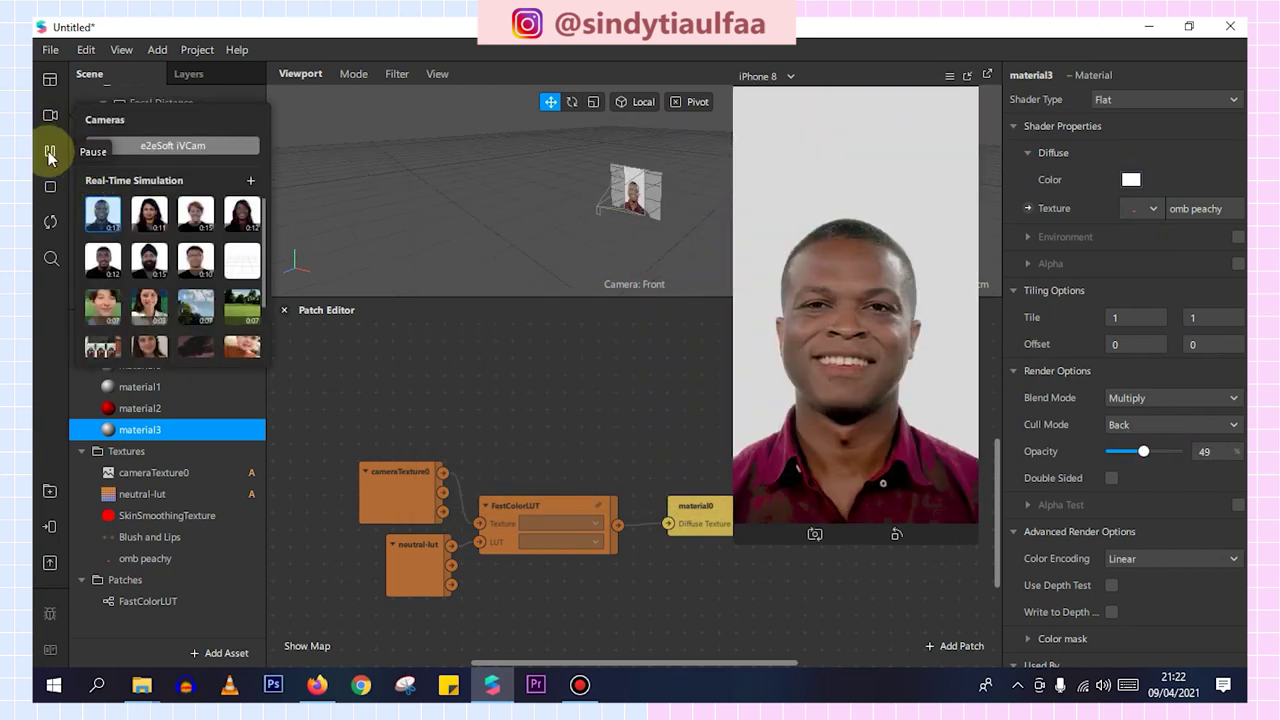
pyautogui.click(50, 155)
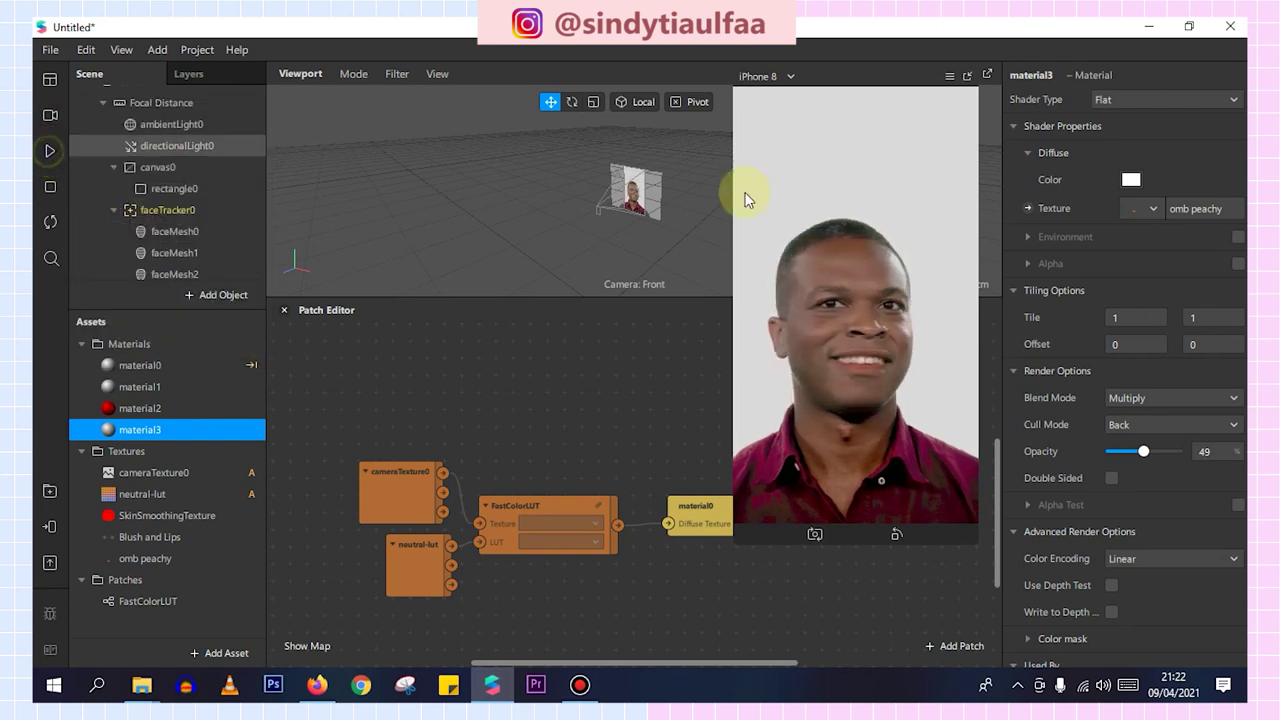
# Set material3's diffuse colour to a pure red and play the preview to check the tint
pyautogui.click(1131, 179)
pyautogui.moveTo(691, 145); pyautogui.dragTo(549, 122)
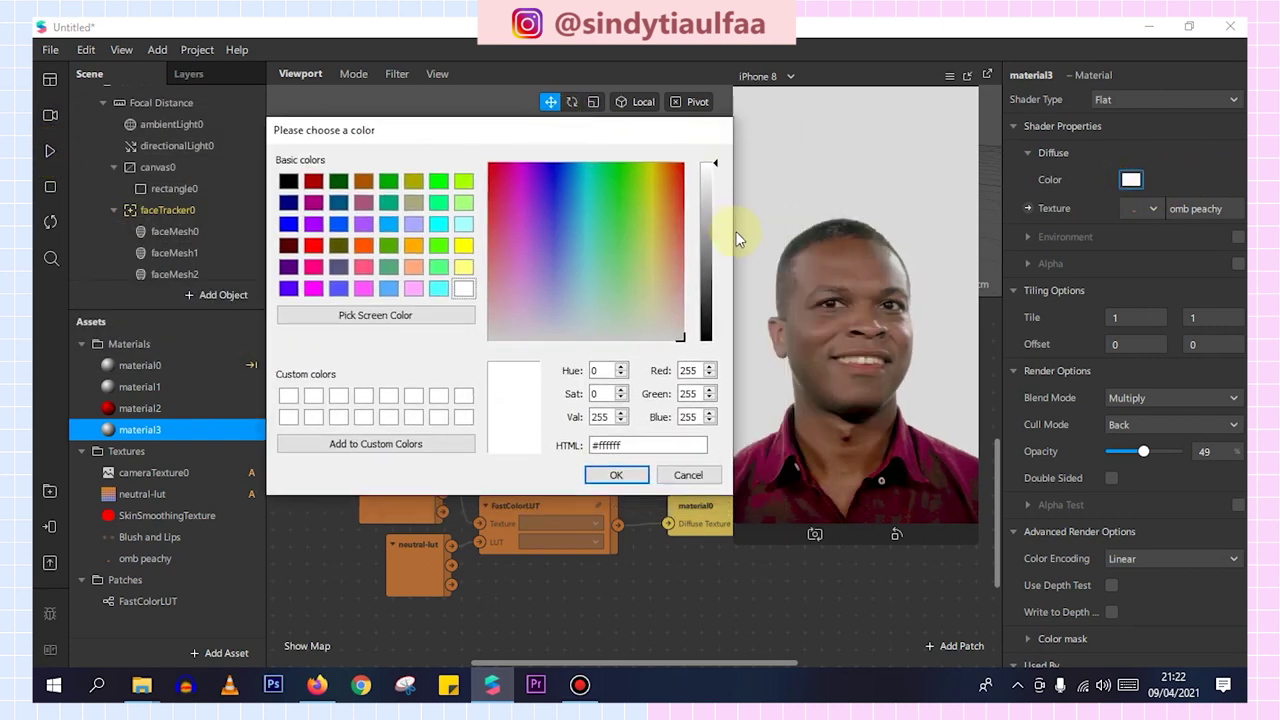
pyautogui.click(680, 184)
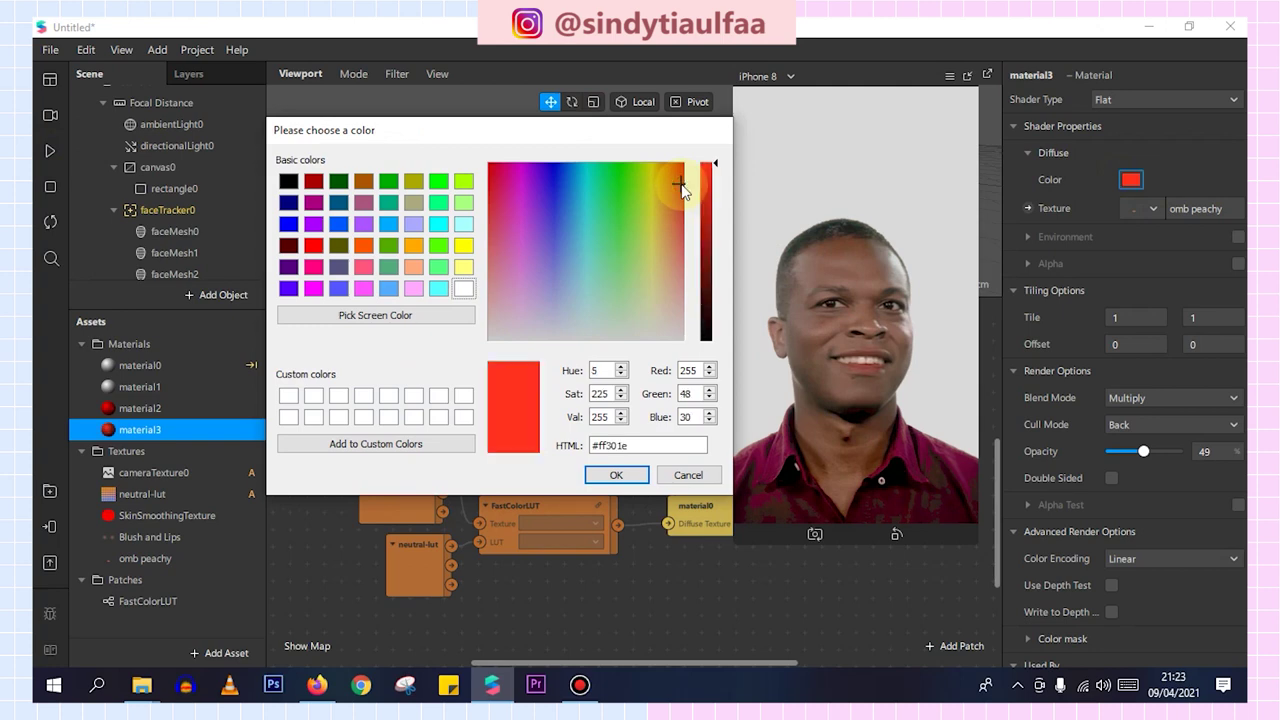
pyautogui.click(677, 174)
pyautogui.click(682, 173)
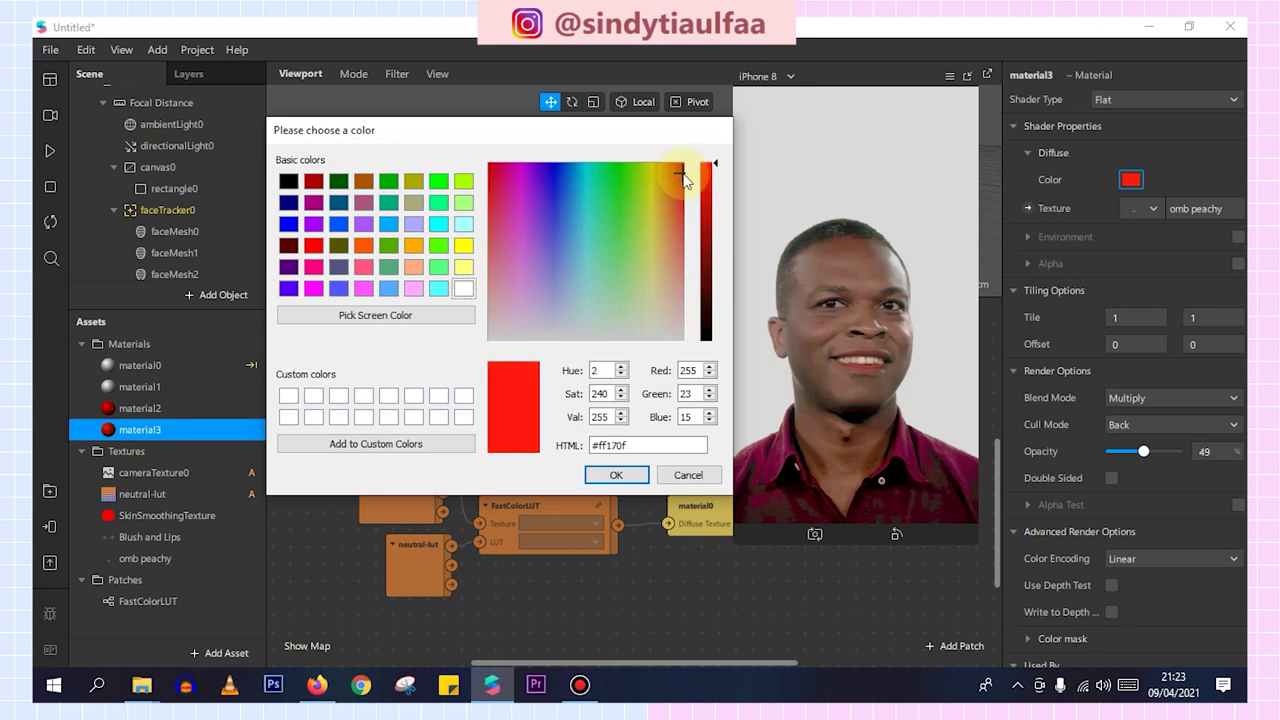
pyautogui.click(640, 476)
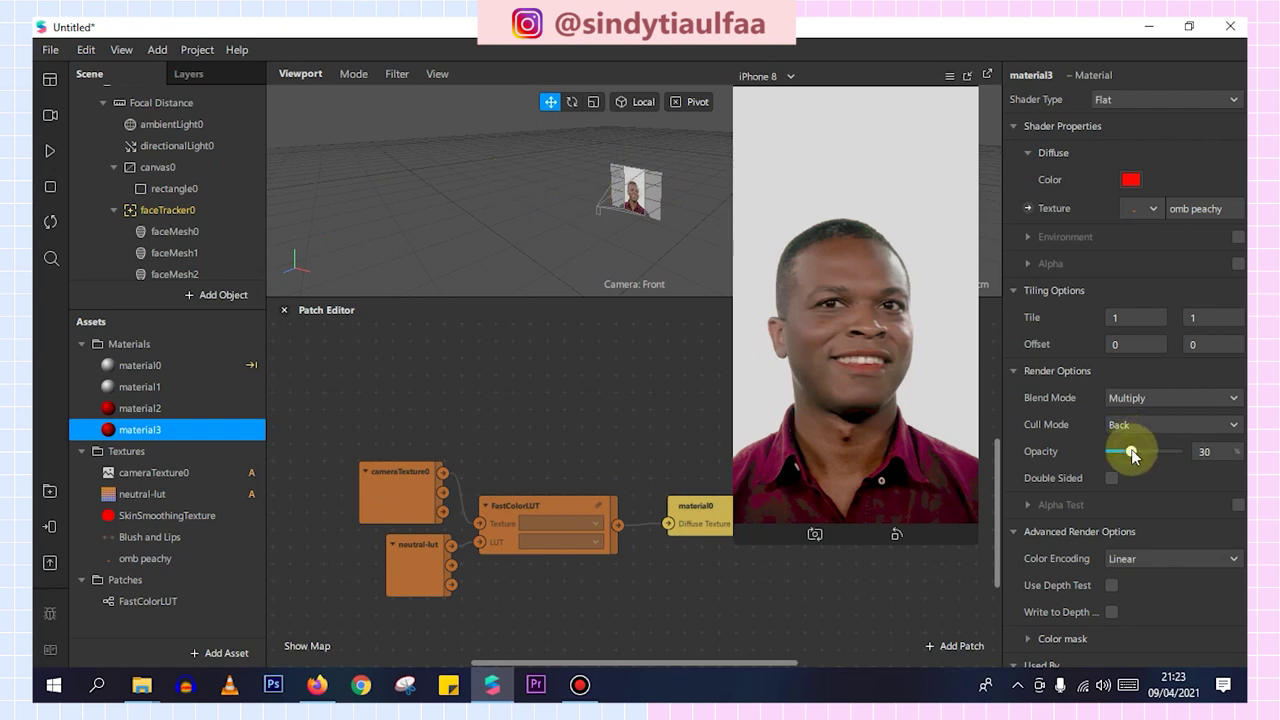
pyautogui.click(51, 152)
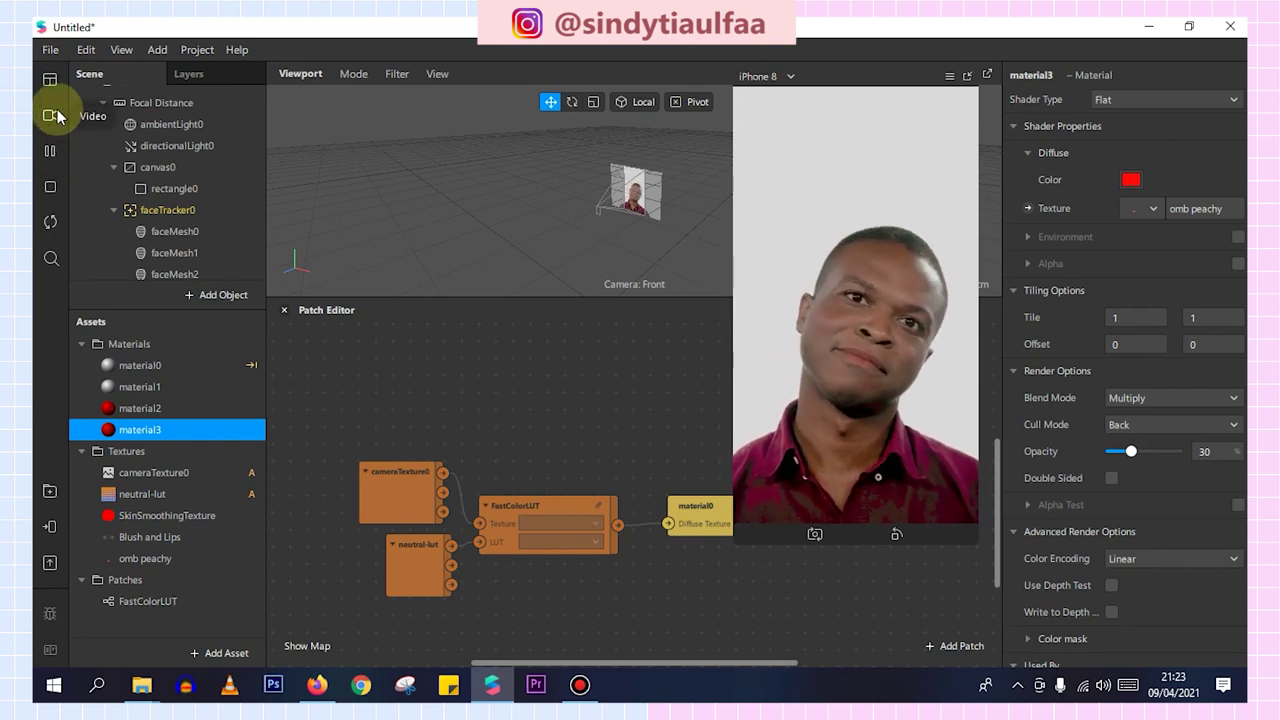
# Preview on the woman's simulation video and lower the lip tint opacity to 26
pyautogui.click(57, 117)
pyautogui.click(103, 310)
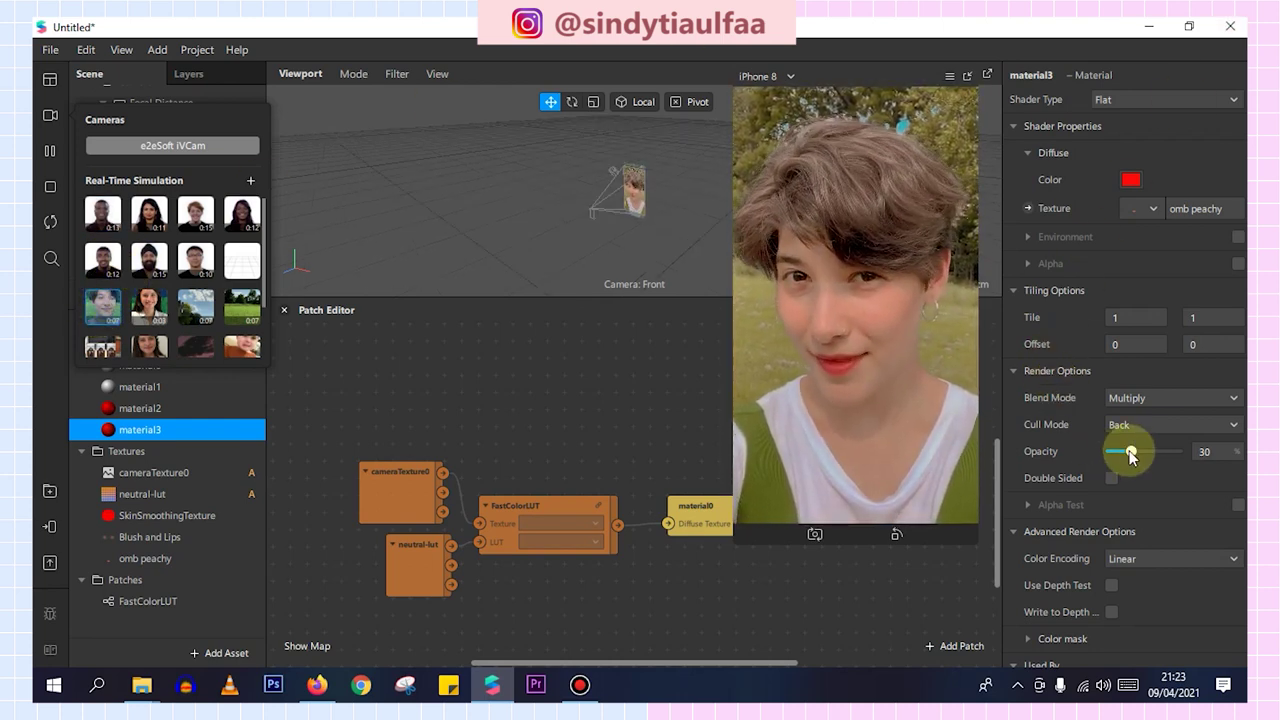
pyautogui.moveTo(1130, 452); pyautogui.dragTo(1127, 452)
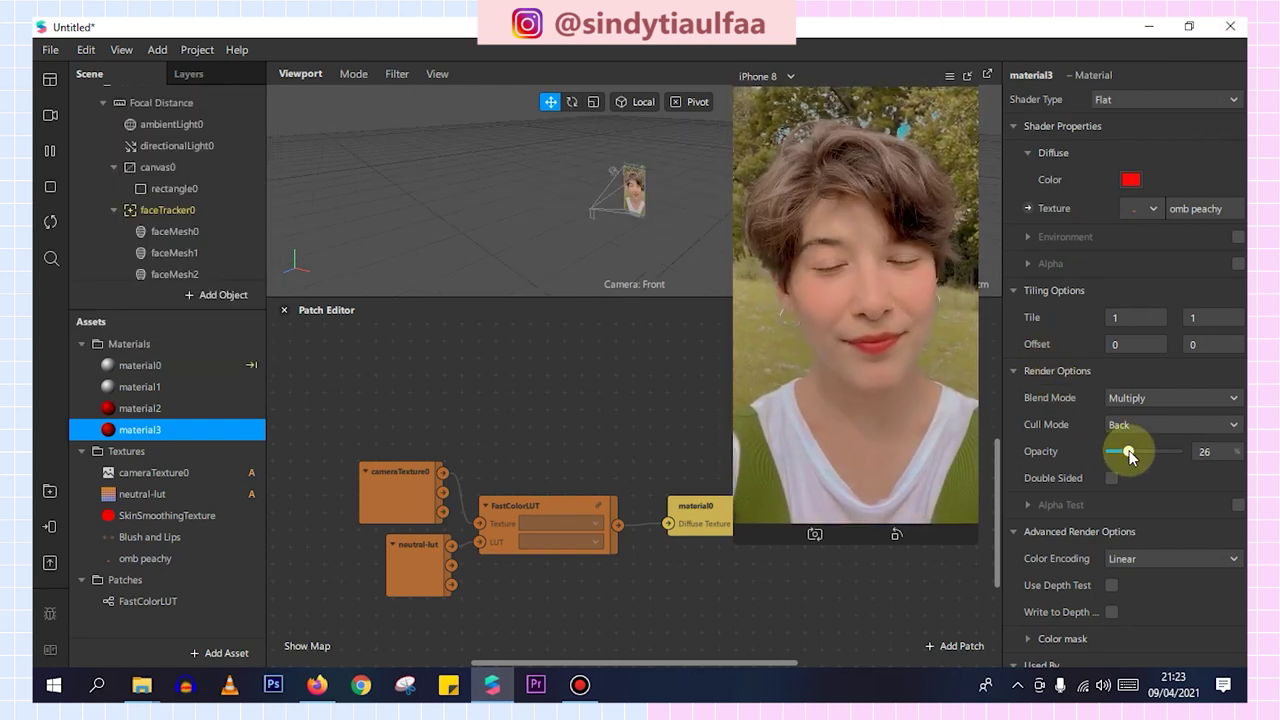
# Inspect the imported textures, materials and camera texture in the Assets panel
pyautogui.click(100, 560)
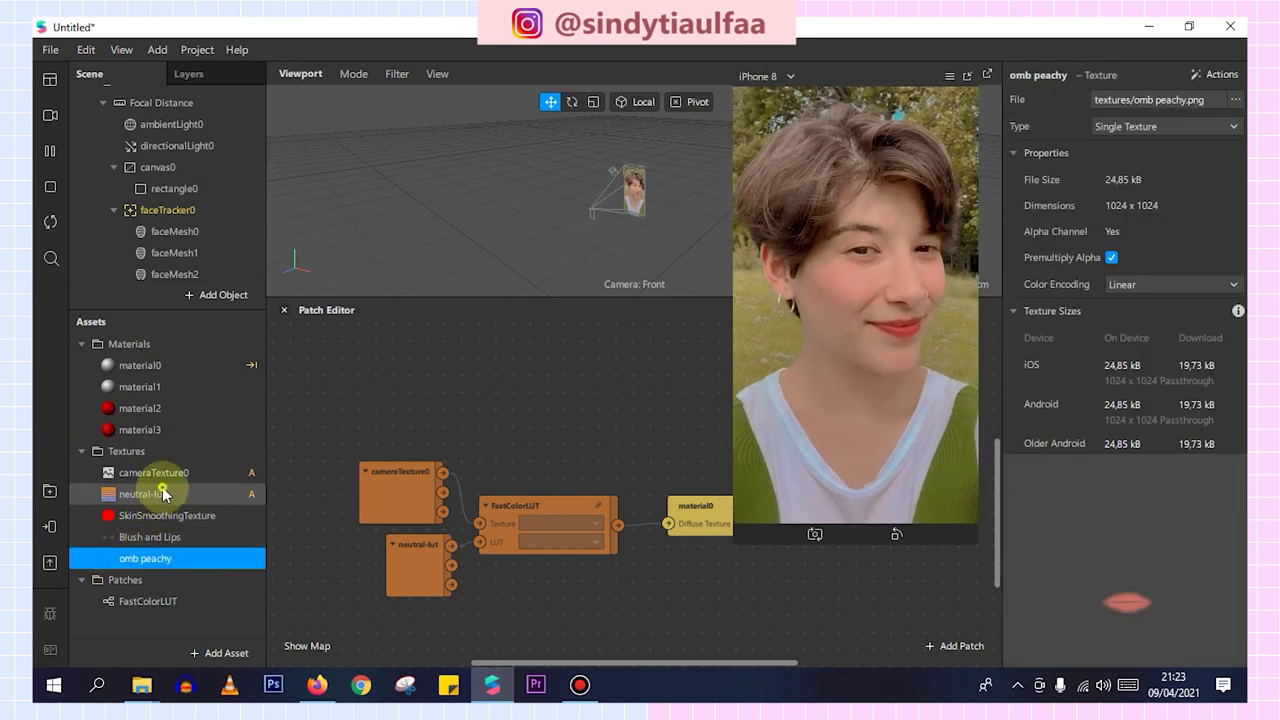
pyautogui.keyDown('shift'); pyautogui.click(163, 494); pyautogui.keyUp('shift')
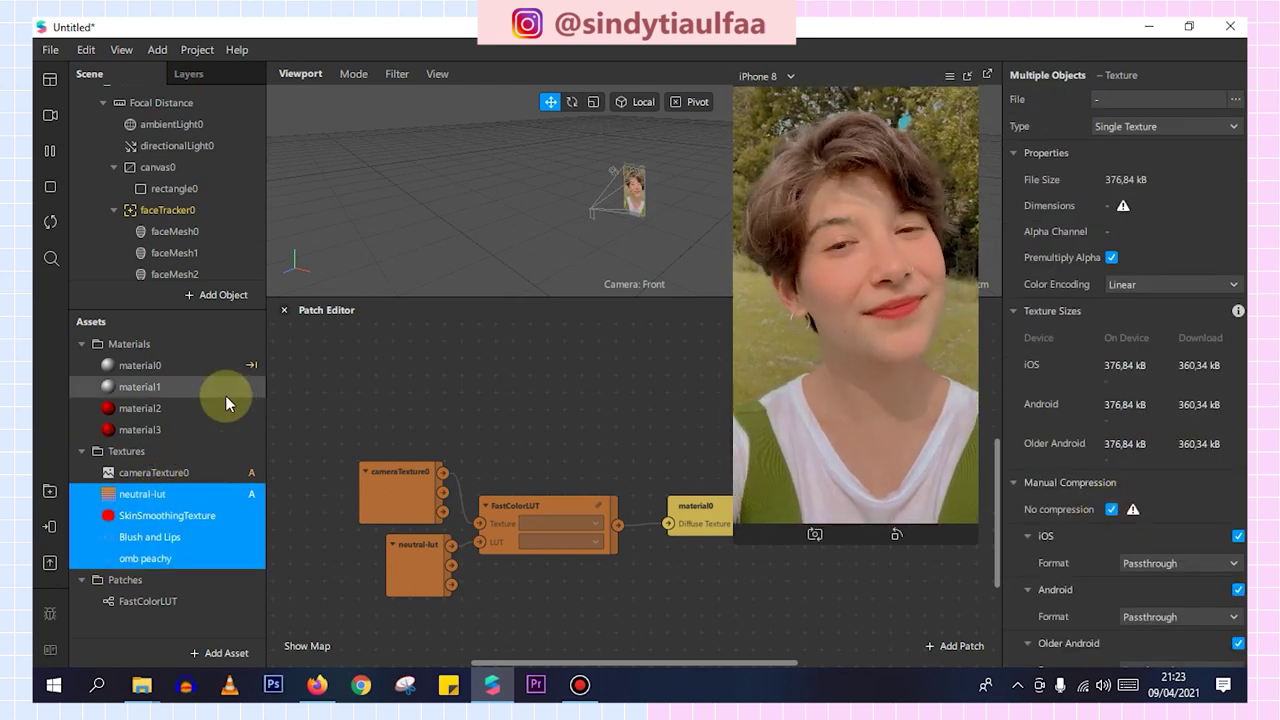
pyautogui.click(170, 429)
pyautogui.keyDown('shift'); pyautogui.click(168, 369); pyautogui.keyUp('shift')
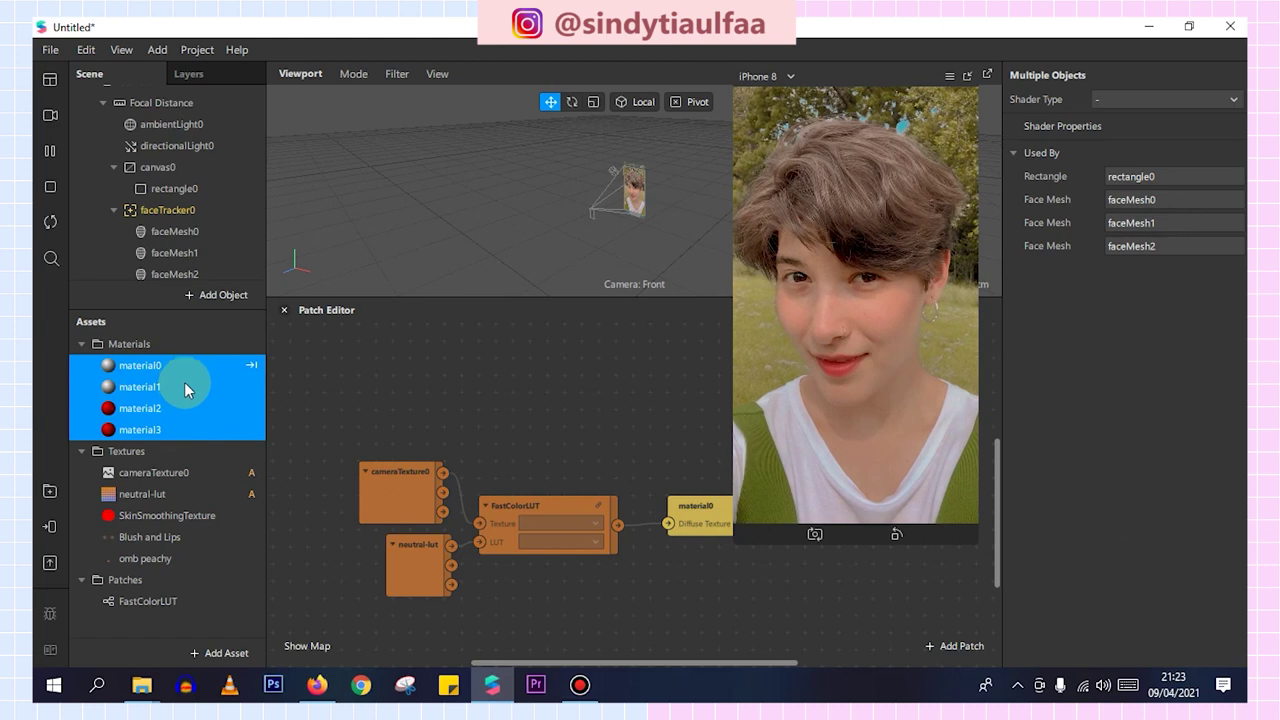
pyautogui.keyDown('ctrl'); pyautogui.click(184, 386); pyautogui.keyUp('ctrl')
pyautogui.click(1016, 505)
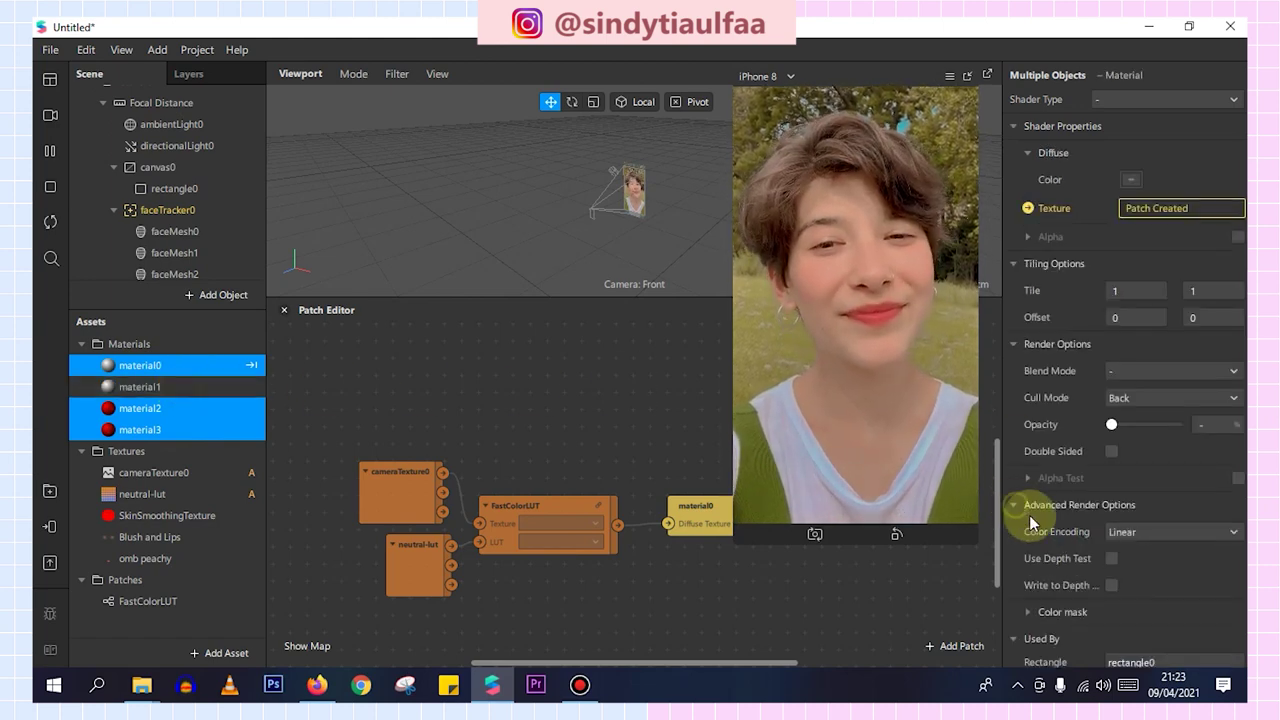
pyautogui.click(140, 473)
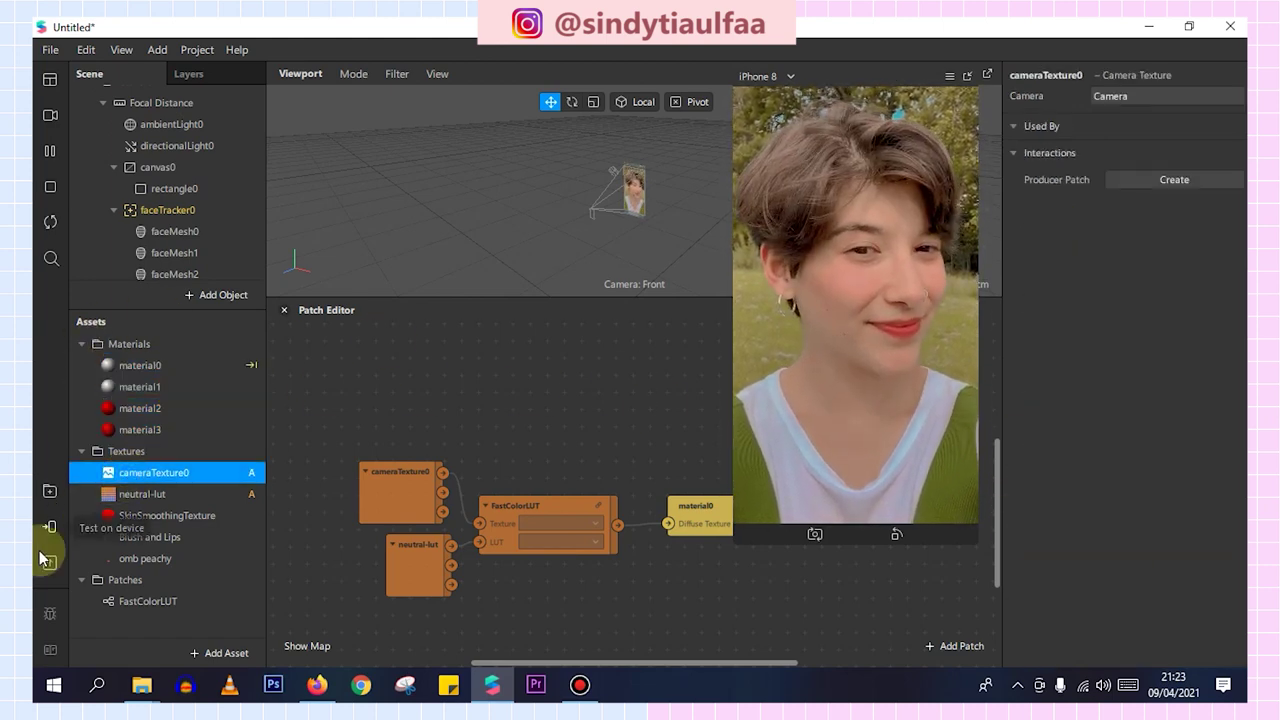
# Check the Test on Device options for apps the filter can be sent to
pyautogui.click(50, 526)
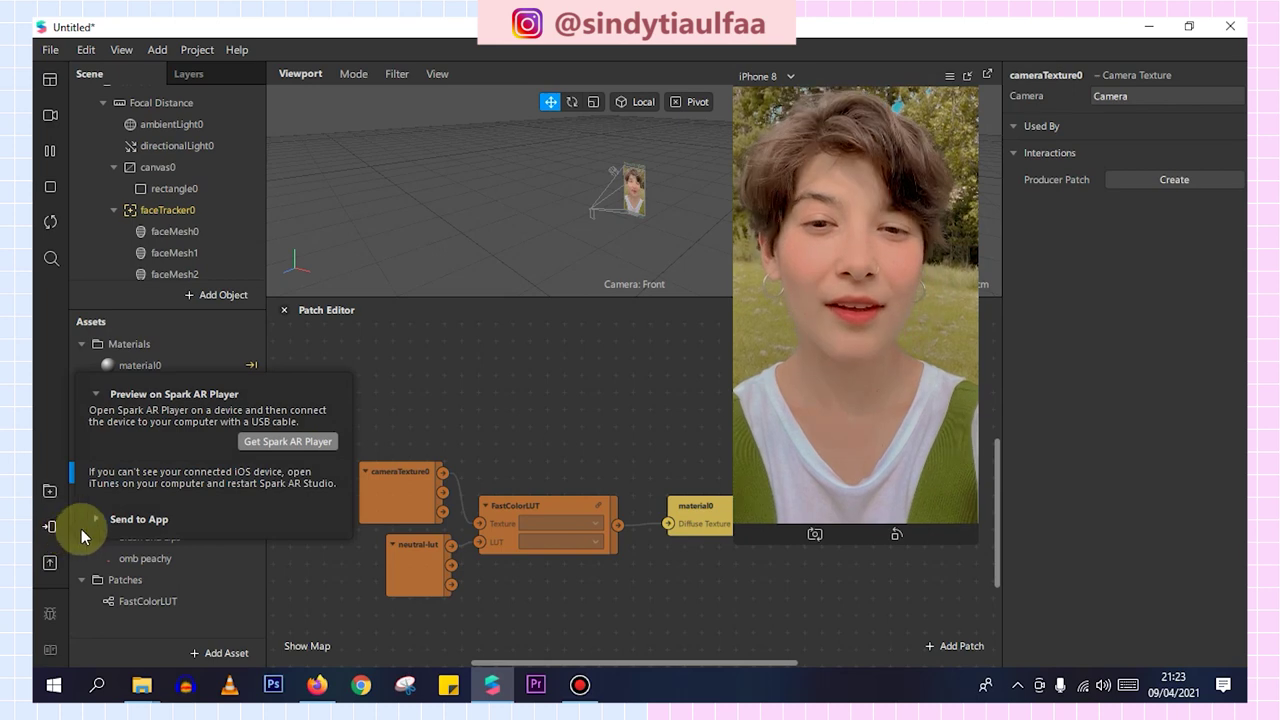
pyautogui.click(137, 519)
pyautogui.click(446, 320)
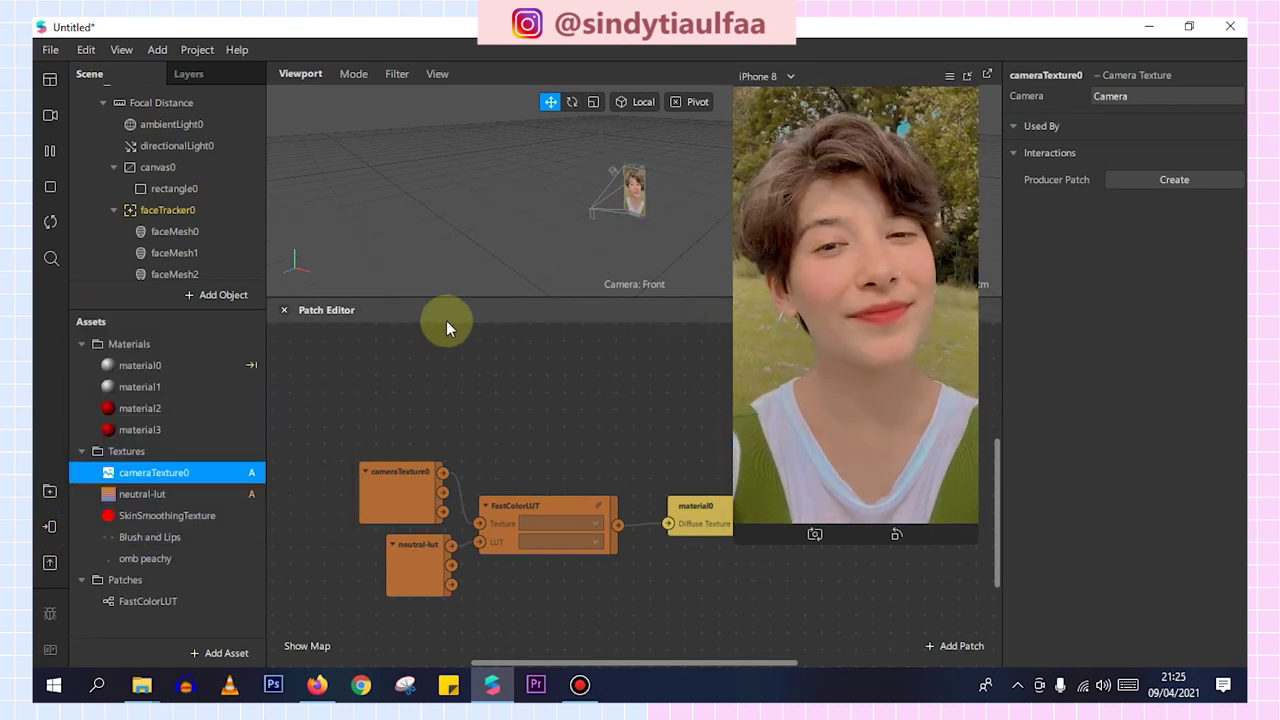
# Raise ambientLight0's intensity to 31 and send the filter to Instagram for testing
pyautogui.click(197, 128)
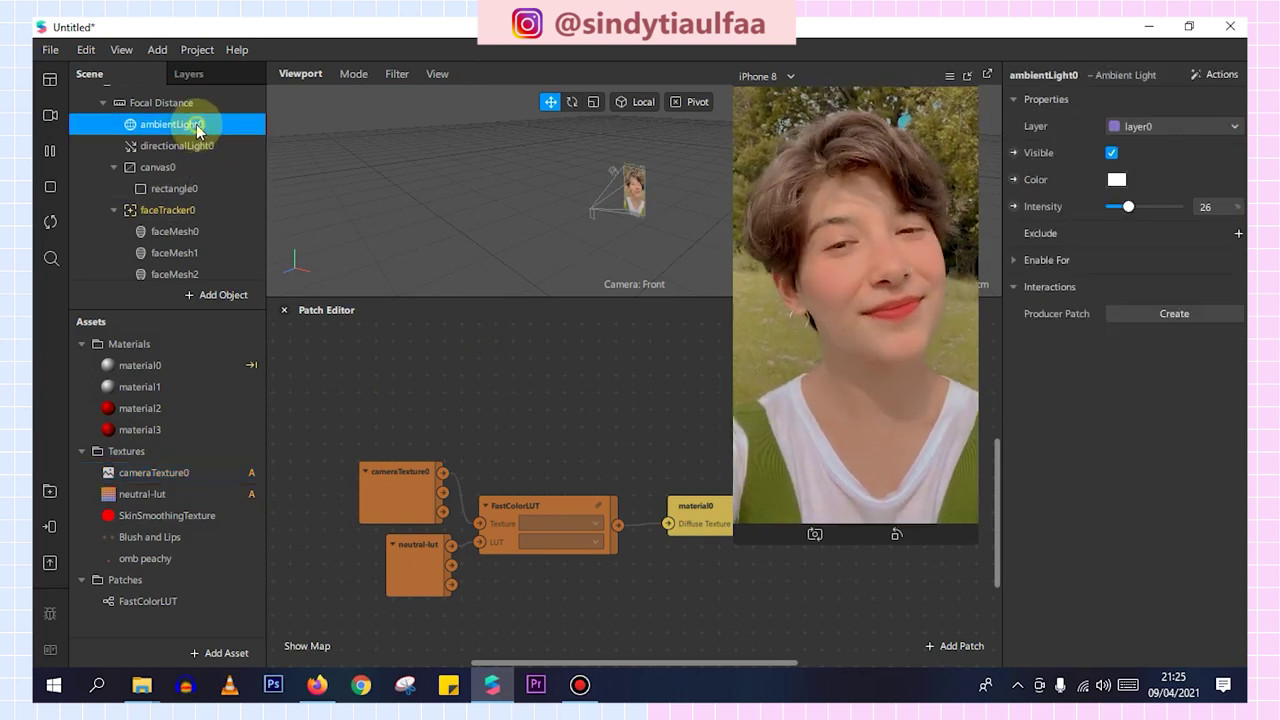
pyautogui.click(1133, 207)
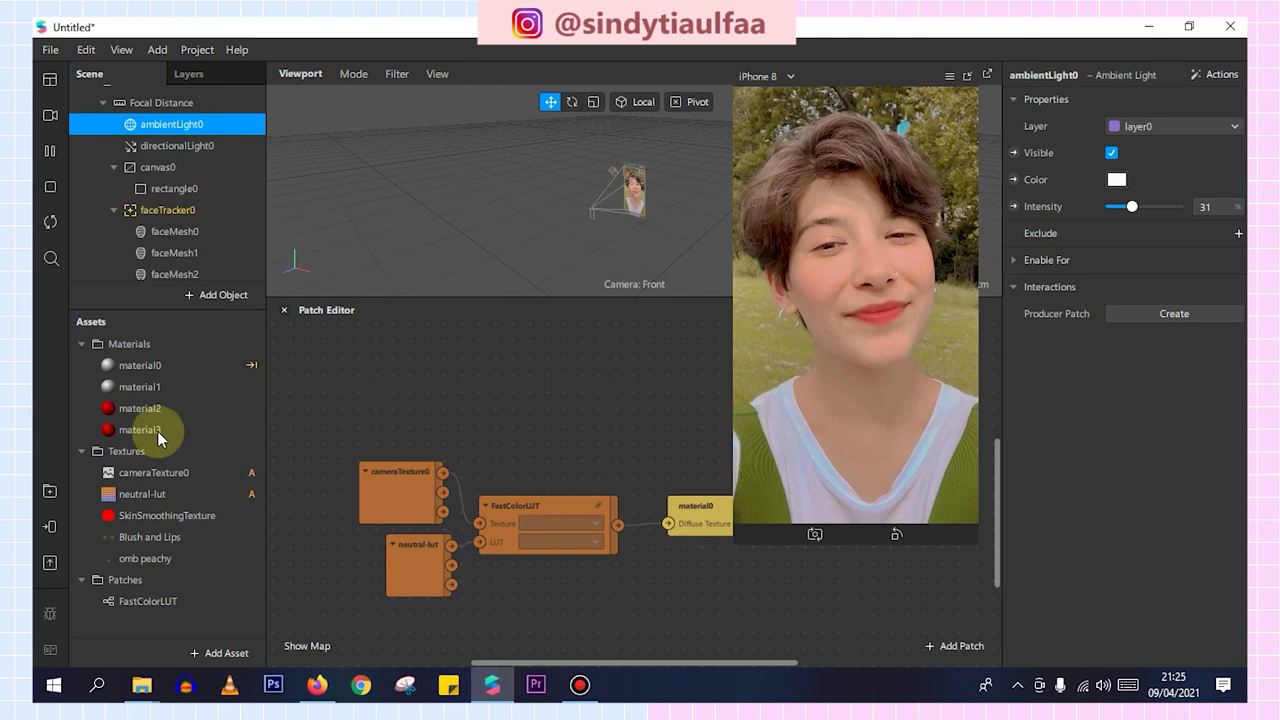
pyautogui.click(50, 526)
pyautogui.click(288, 462)
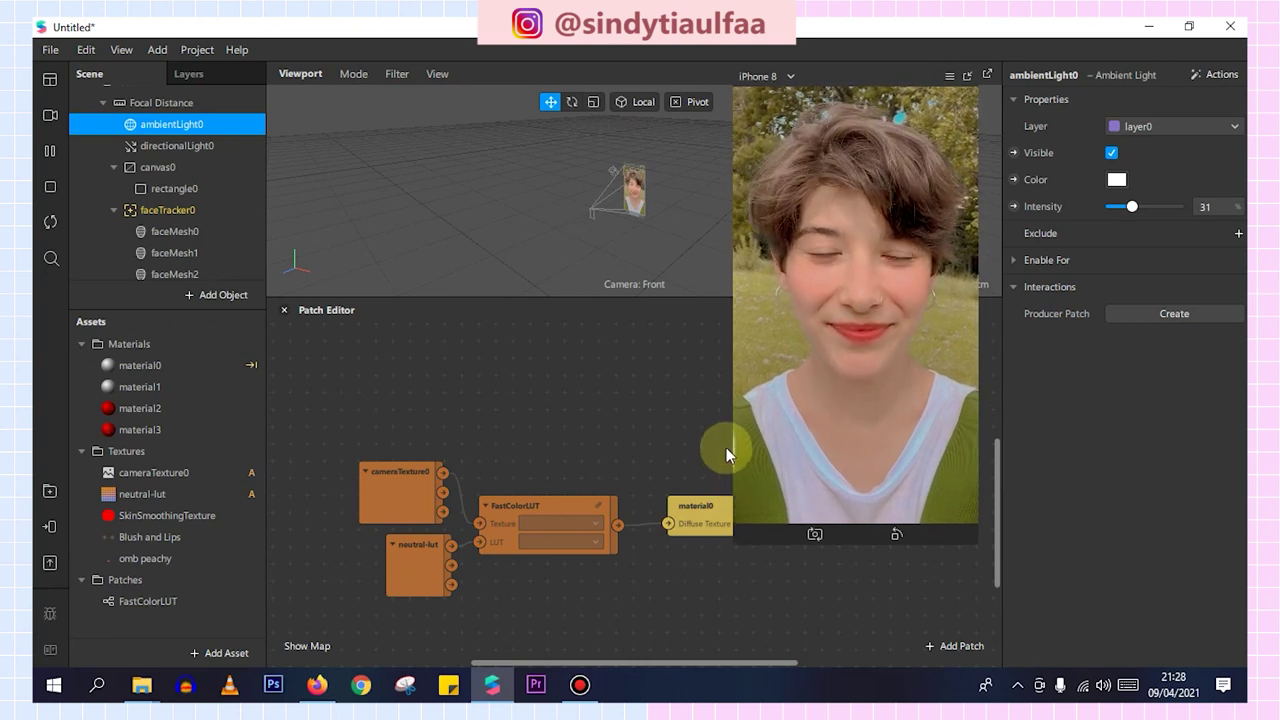
pyautogui.moveTo(733, 440); pyautogui.dragTo(794, 357)
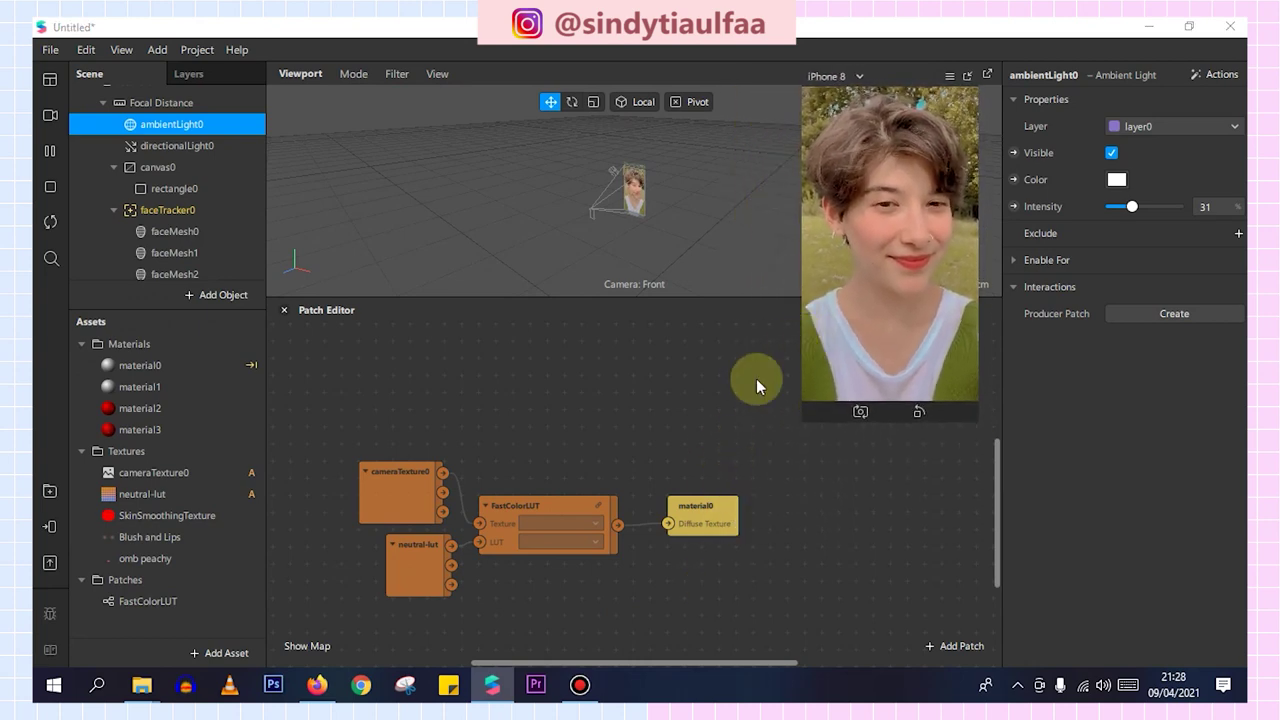
pyautogui.moveTo(512, 505); pyautogui.dragTo(519, 476)
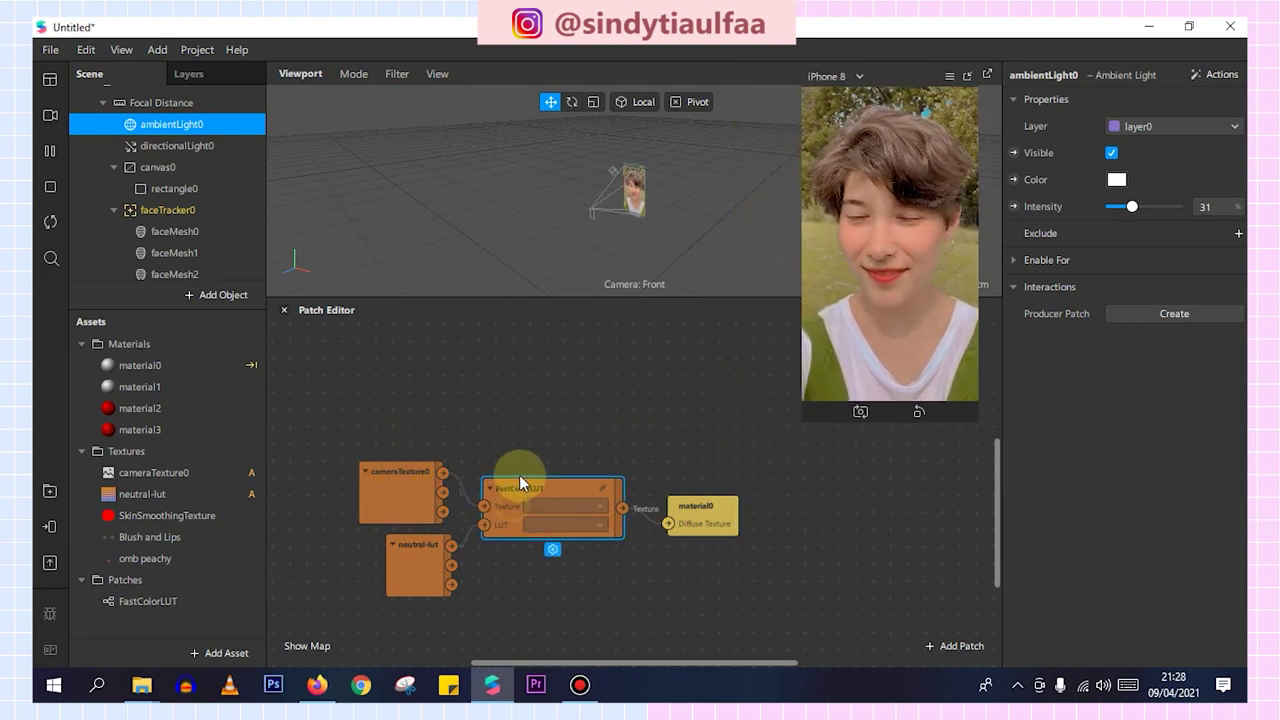